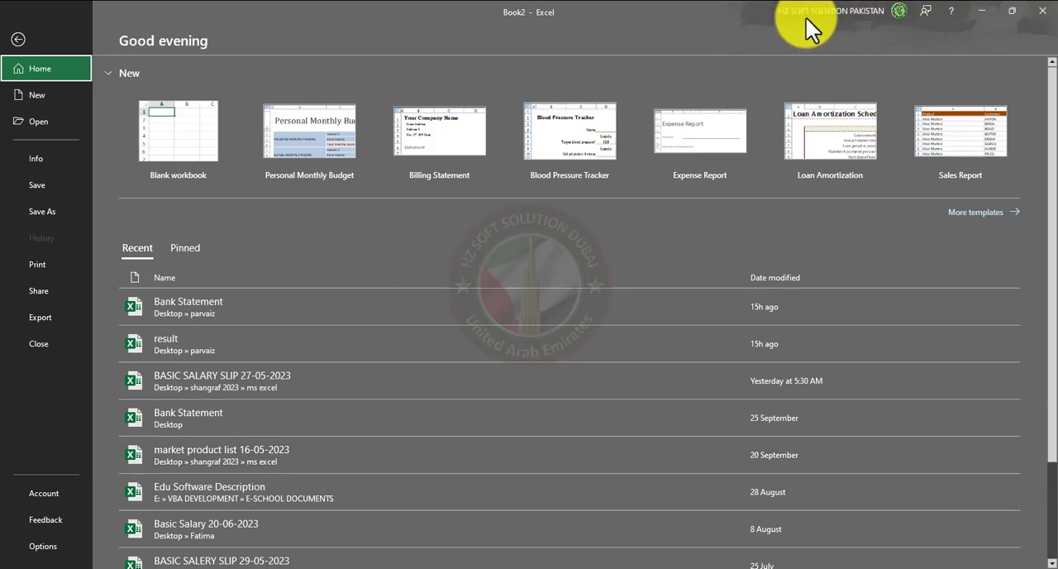
- Show the Account page and view the available Office Theme choices
{"action": "left_click", "coordinate": [50, 495]}
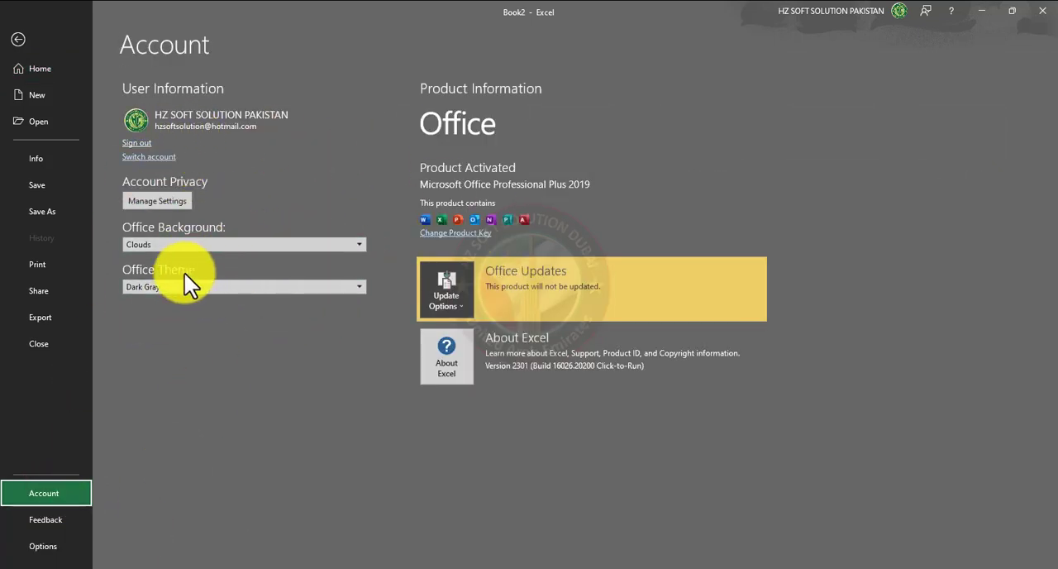
{"action": "left_click", "coordinate": [249, 285]}
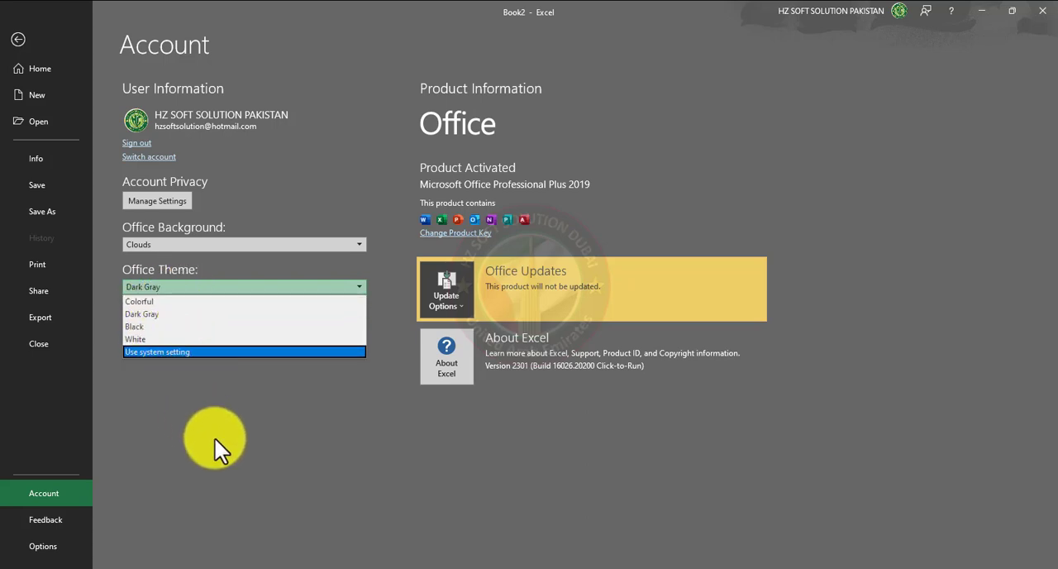
{"action": "left_click", "coordinate": [244, 420]}
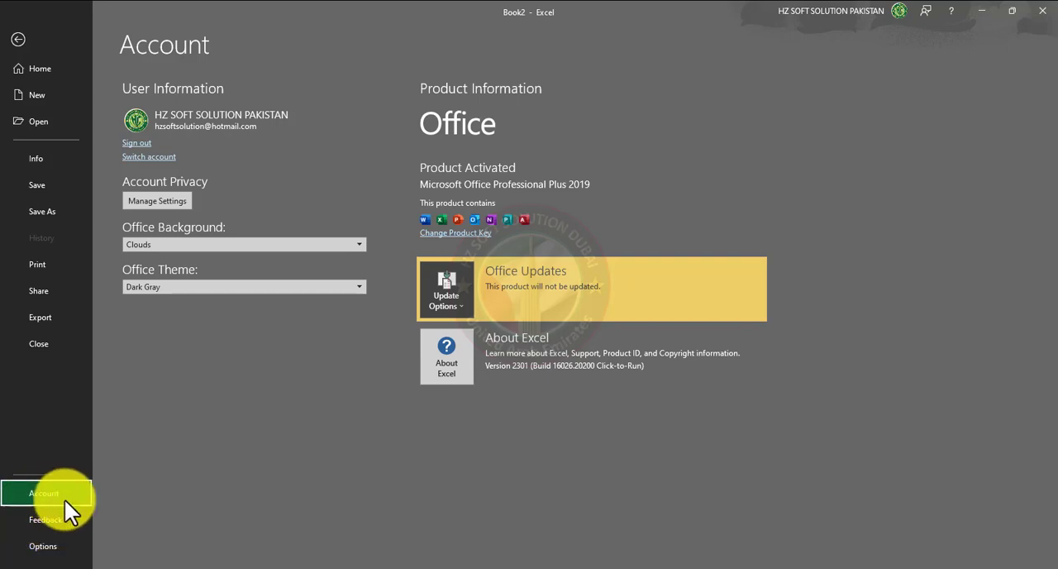
- Open the Excel Options and look through the General, Formulas, Data and Proofing settings
{"action": "left_click", "coordinate": [46, 546]}
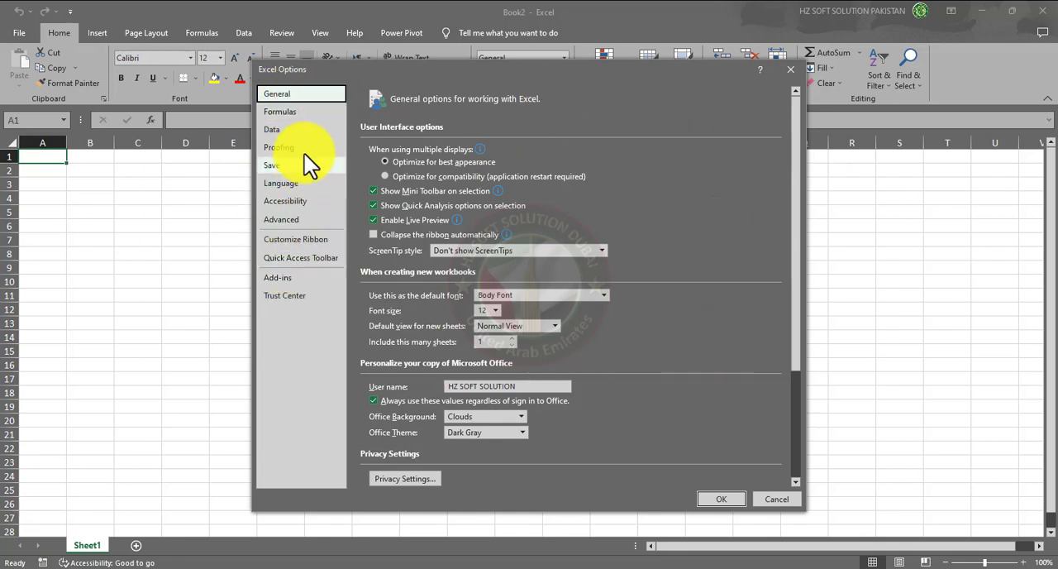
{"action": "left_click", "coordinate": [295, 112]}
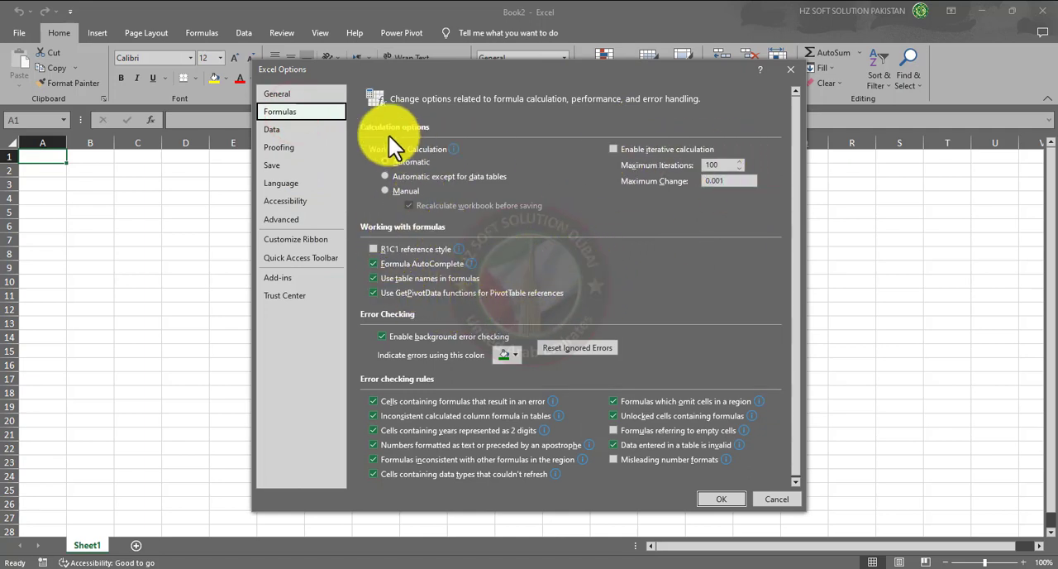
{"action": "left_click", "coordinate": [316, 131]}
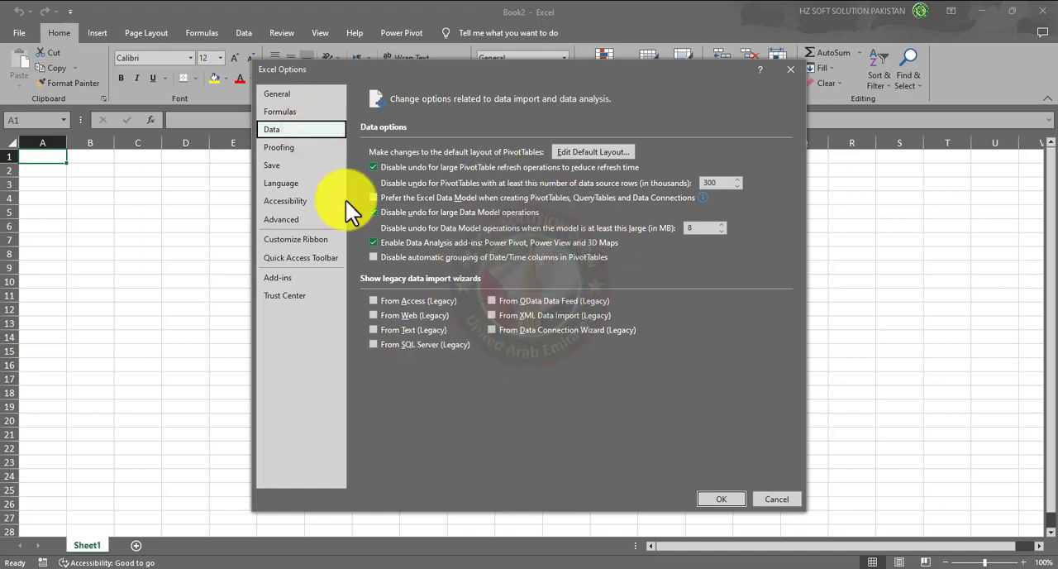
{"action": "left_click", "coordinate": [315, 146]}
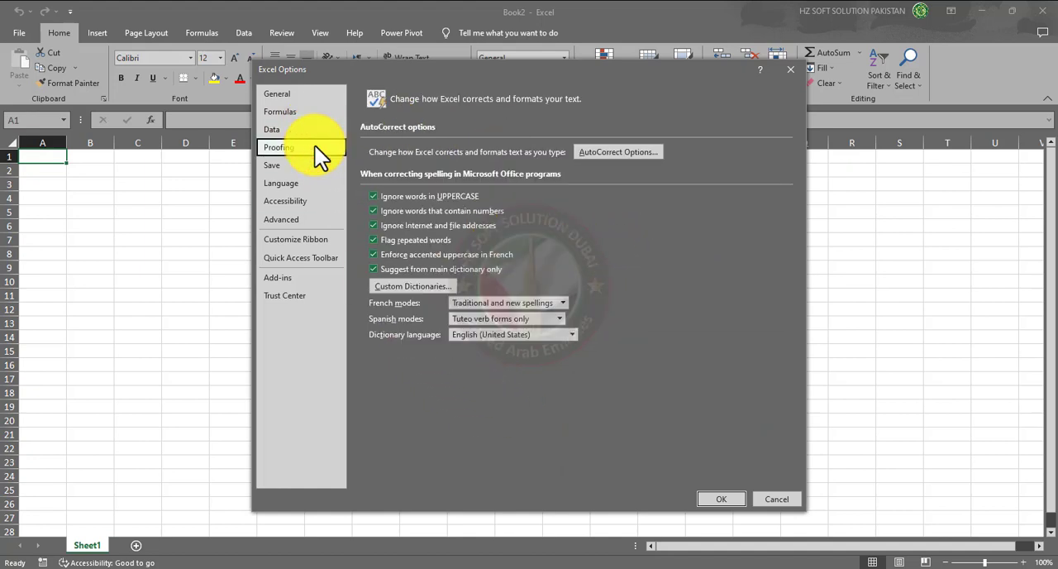
- Examine the Save options, including the AutoRecover interval and the file formats available for saving workbooks
{"action": "left_click", "coordinate": [300, 166]}
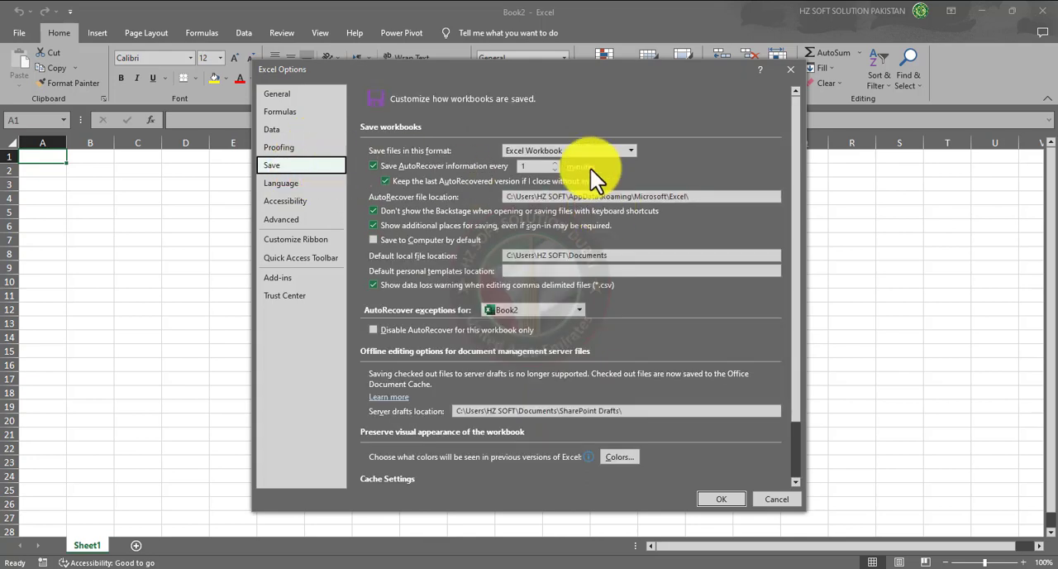
{"action": "left_click", "coordinate": [534, 166]}
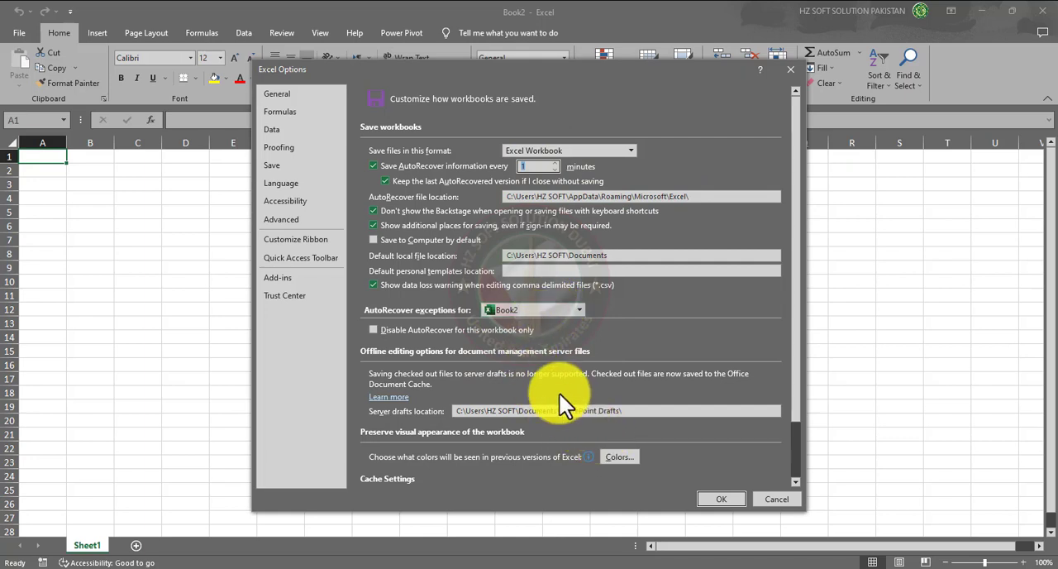
{"action": "left_click", "coordinate": [628, 149]}
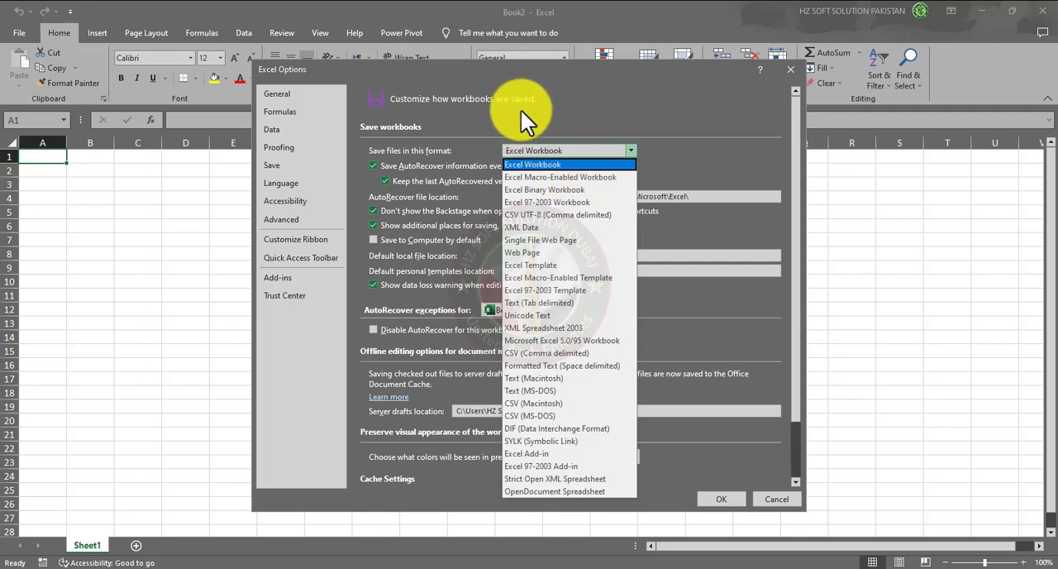
{"action": "left_click", "coordinate": [560, 103]}
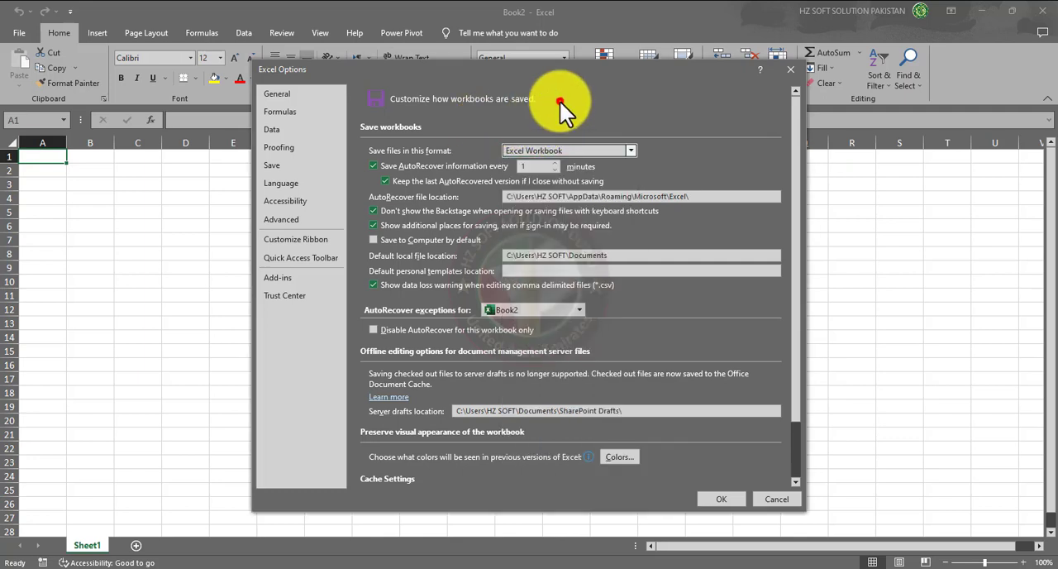
- Look through the Language, Accessibility and Advanced options, including the sheet choices under the display options for this worksheet
{"action": "left_click", "coordinate": [292, 184]}
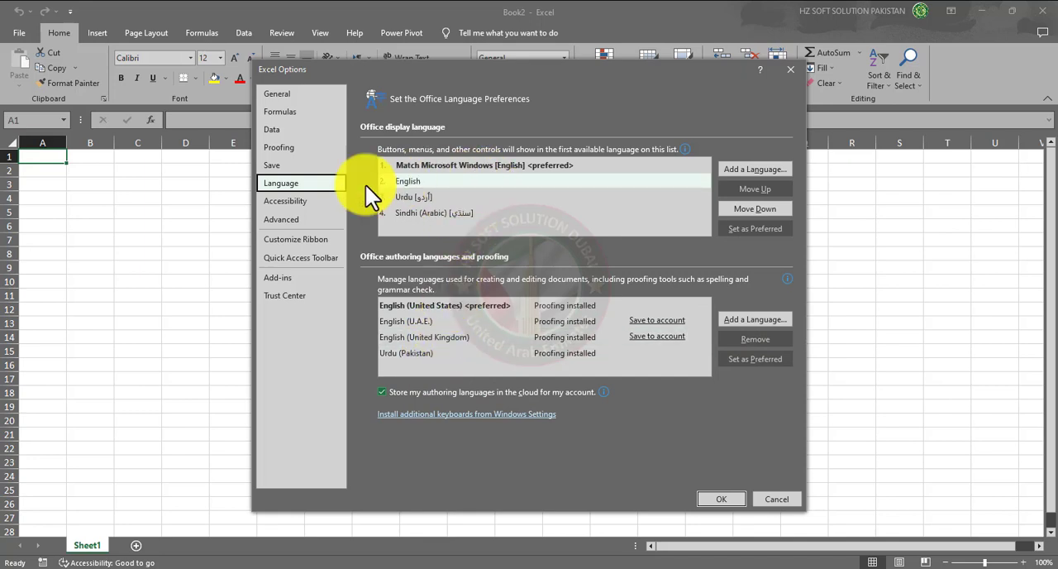
{"action": "left_click", "coordinate": [268, 207]}
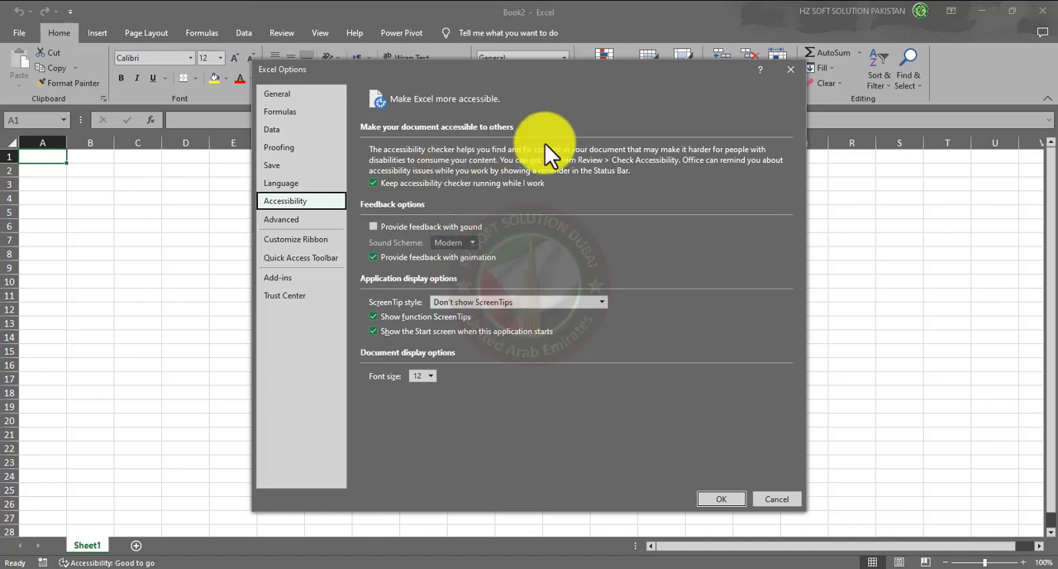
{"action": "left_click", "coordinate": [281, 222]}
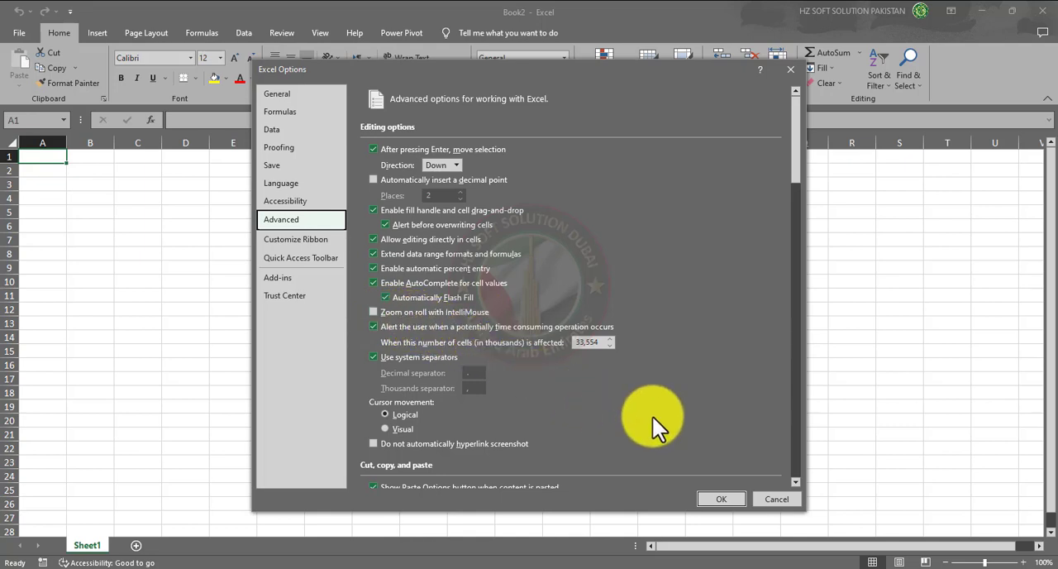
{"action": "scroll", "coordinate": [653, 417], "scroll_direction": "down", "scroll_amount": 3}
{"action": "scroll", "coordinate": [653, 417], "scroll_direction": "down", "scroll_amount": 3}
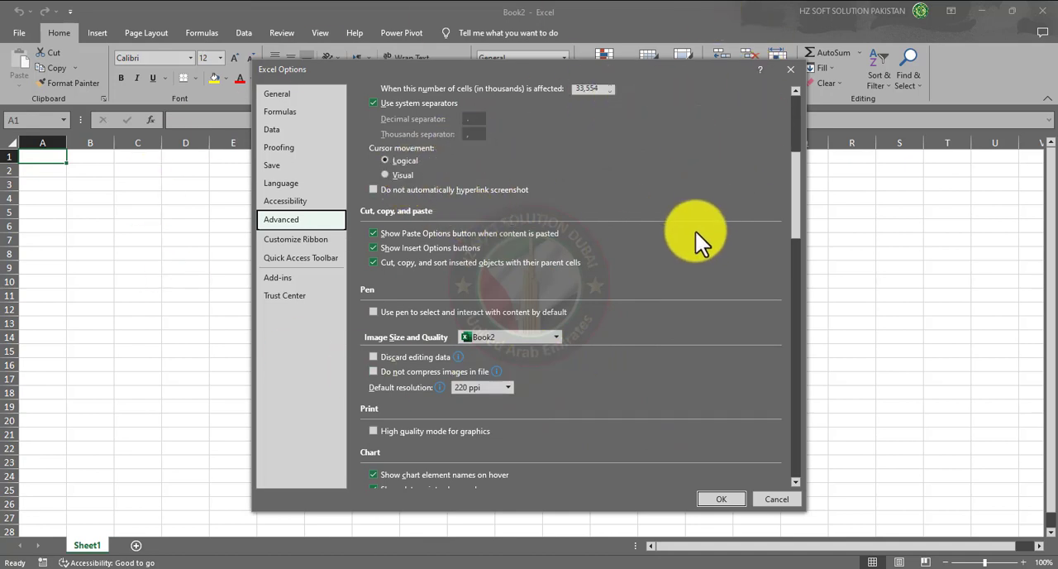
{"action": "scroll", "coordinate": [606, 320], "scroll_direction": "down", "scroll_amount": 4}
{"action": "scroll", "coordinate": [606, 320], "scroll_direction": "down", "scroll_amount": 4}
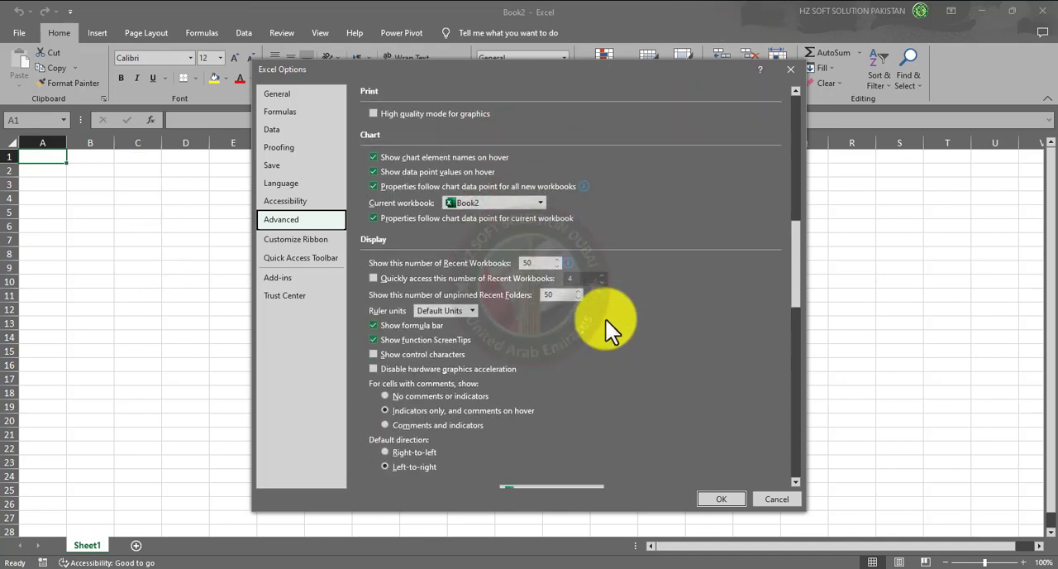
{"action": "scroll", "coordinate": [606, 320], "scroll_direction": "down", "scroll_amount": 4}
{"action": "scroll", "coordinate": [606, 320], "scroll_direction": "down", "scroll_amount": 3}
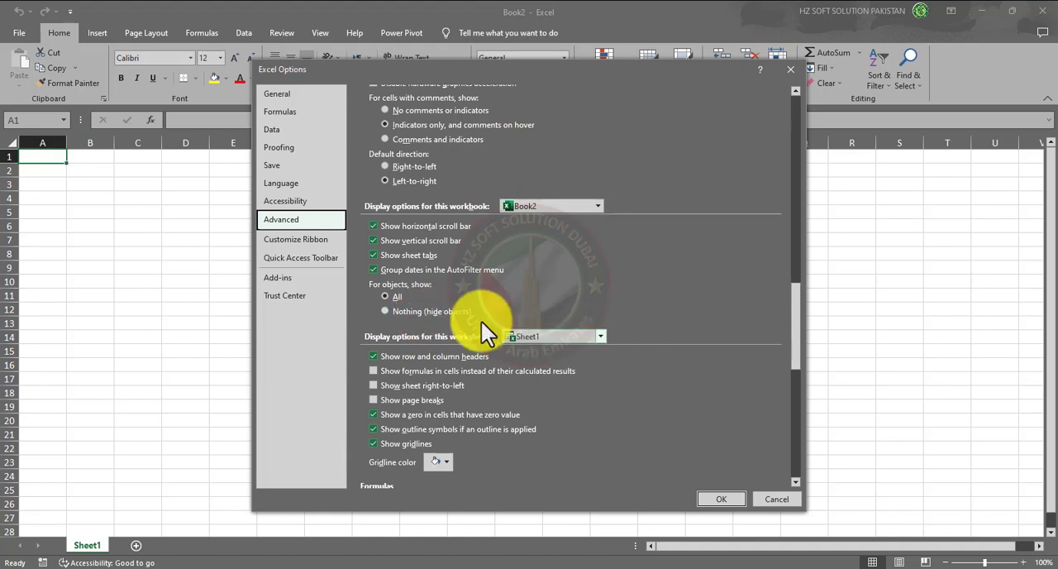
{"action": "left_click", "coordinate": [601, 336]}
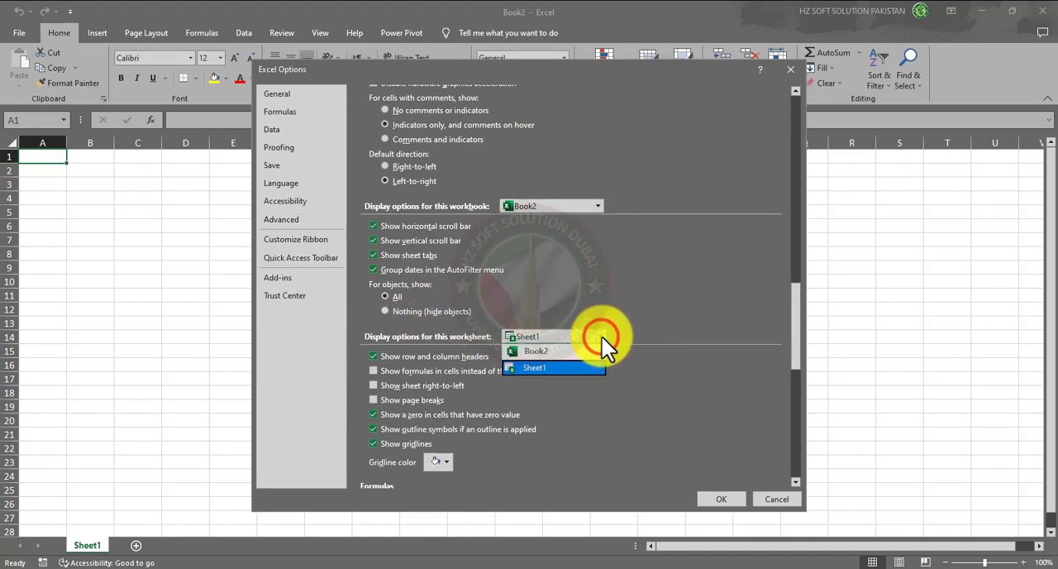
{"action": "left_click", "coordinate": [601, 336]}
{"action": "left_click", "coordinate": [601, 336]}
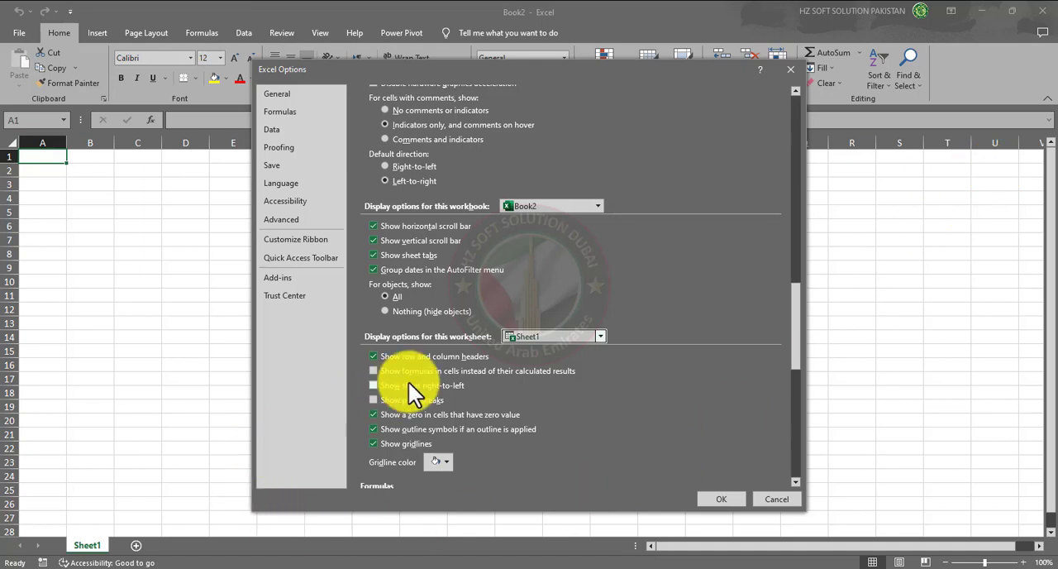
- Examine the Customize Ribbon options and the full list of Popular Commands
{"action": "left_click", "coordinate": [302, 242]}
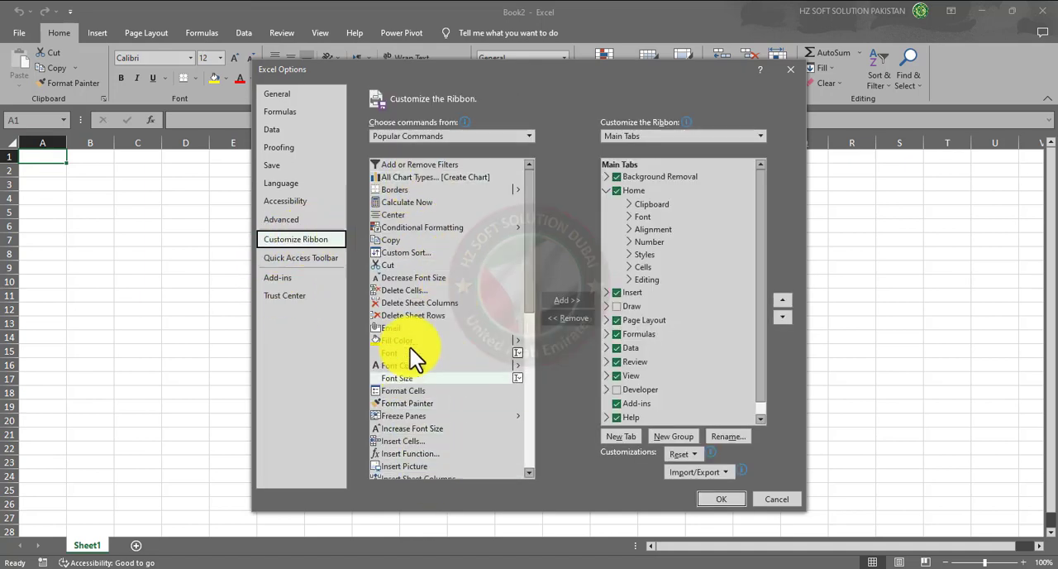
{"action": "left_click", "coordinate": [69, 11]}
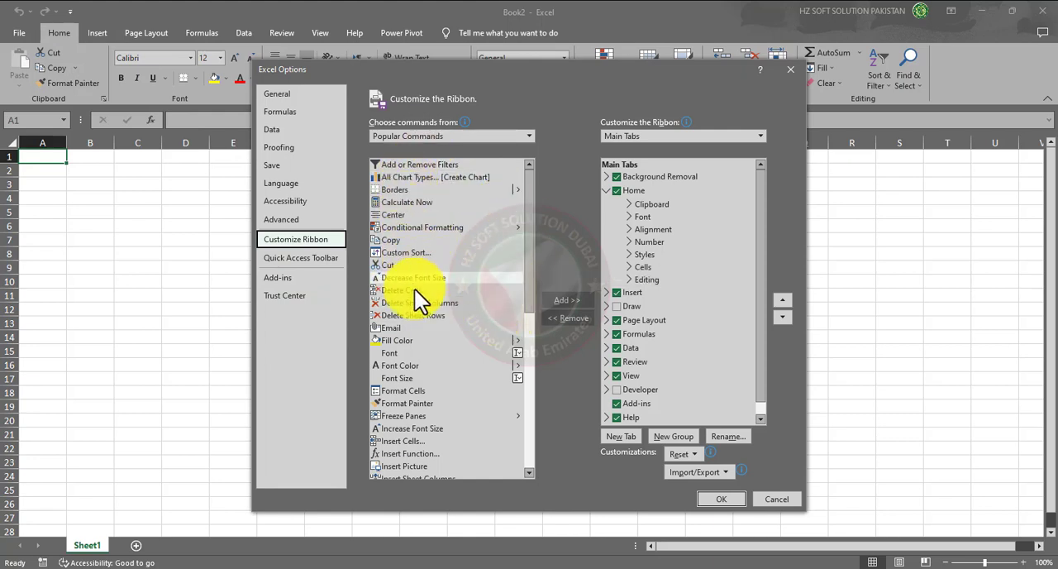
{"action": "scroll", "coordinate": [409, 403], "scroll_direction": "down", "scroll_amount": 9}
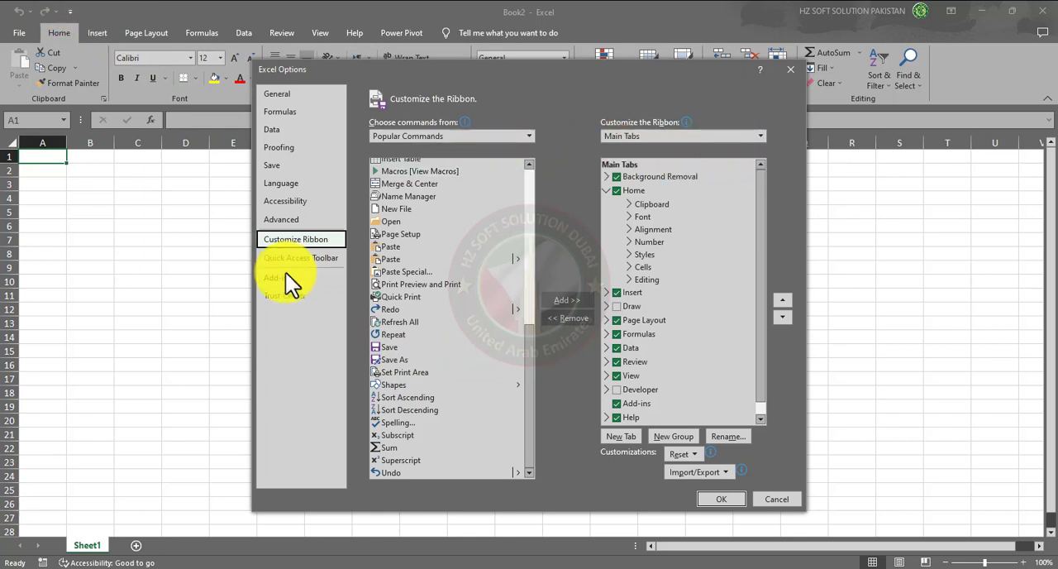
- Add the Save command to the Quick Access Toolbar for all documents and apply the options
{"action": "left_click", "coordinate": [312, 259]}
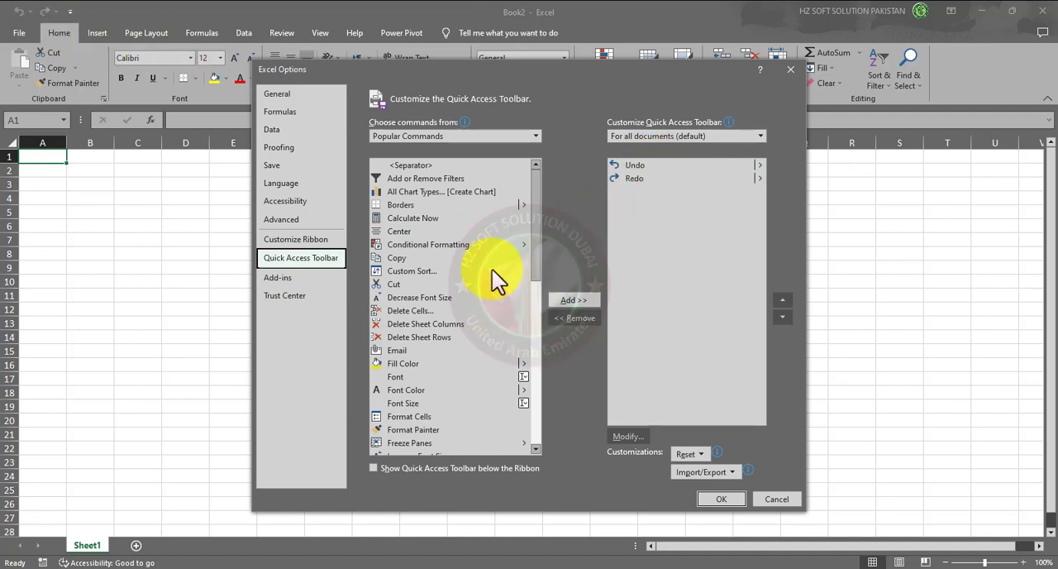
{"action": "left_click_drag", "start_coordinate": [530, 226], "coordinate": [539, 403]}
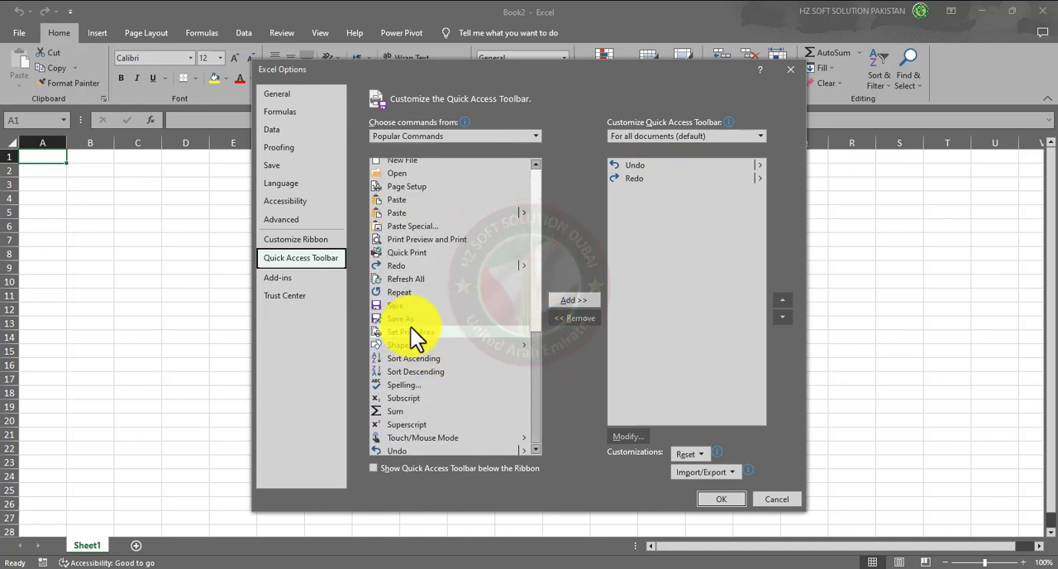
{"action": "left_click", "coordinate": [401, 305]}
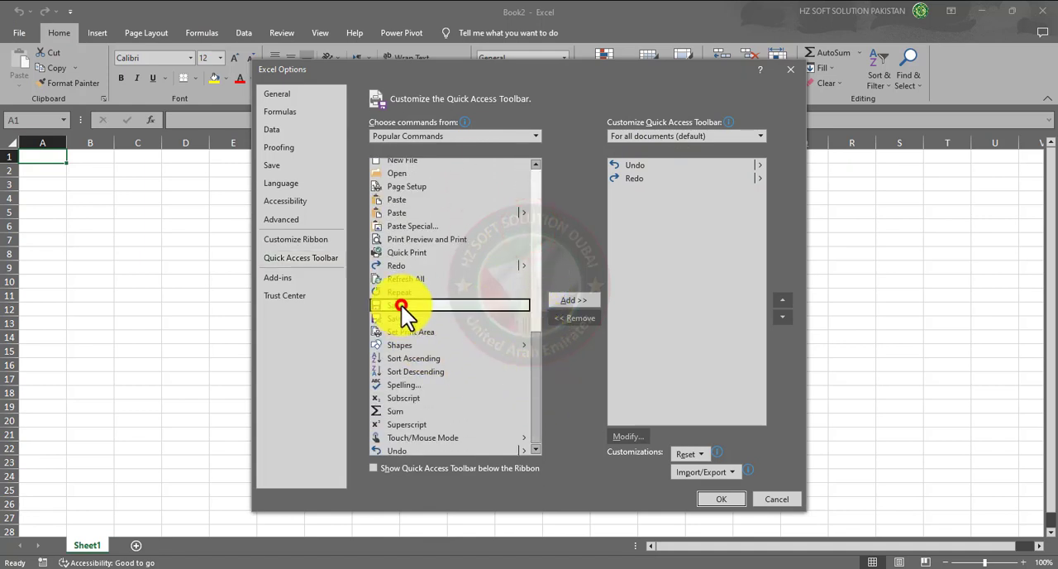
{"action": "left_click", "coordinate": [580, 300]}
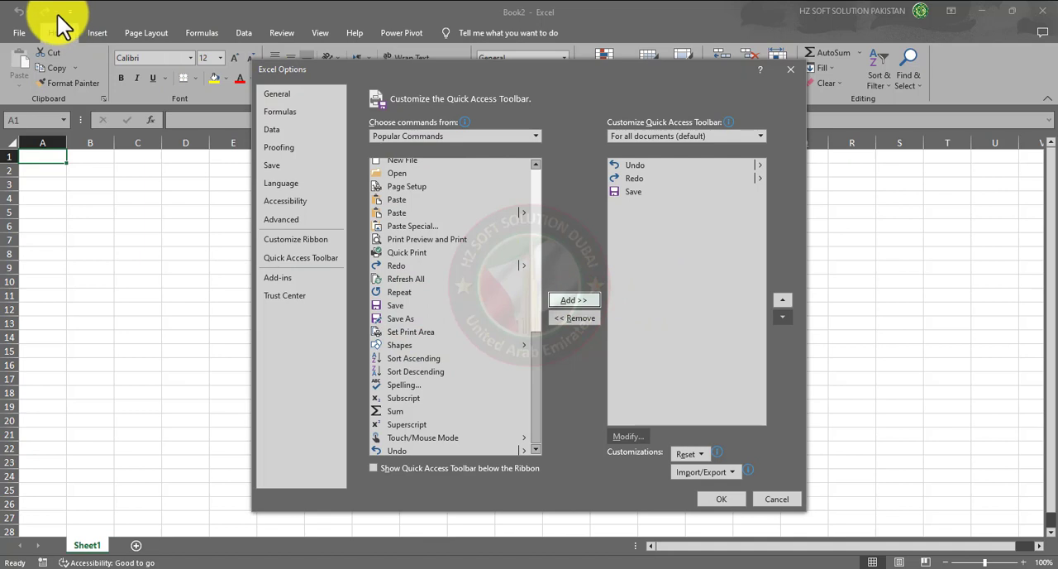
{"action": "left_click", "coordinate": [724, 502]}
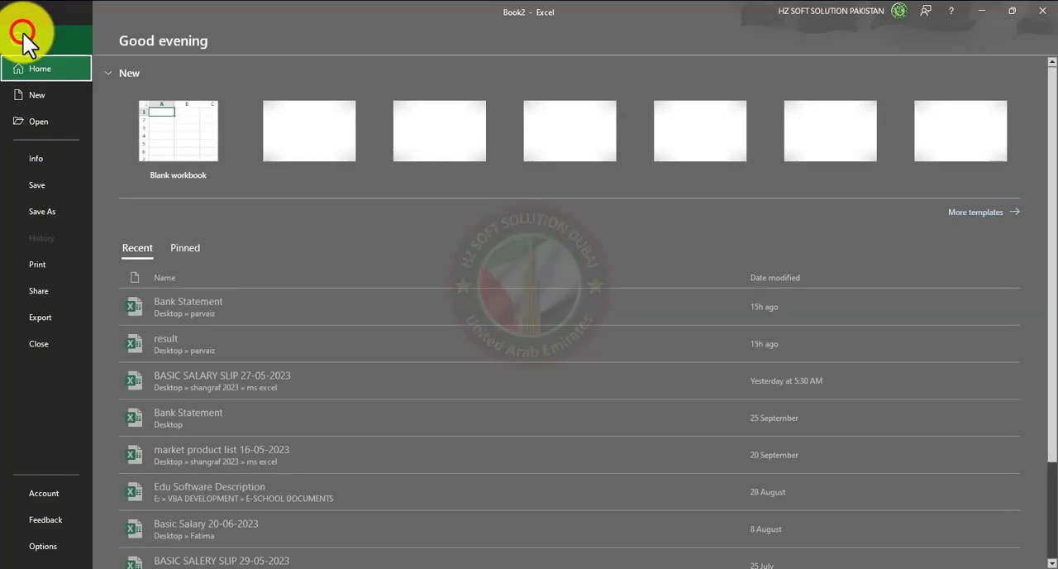
{"action": "left_click", "coordinate": [19, 32]}
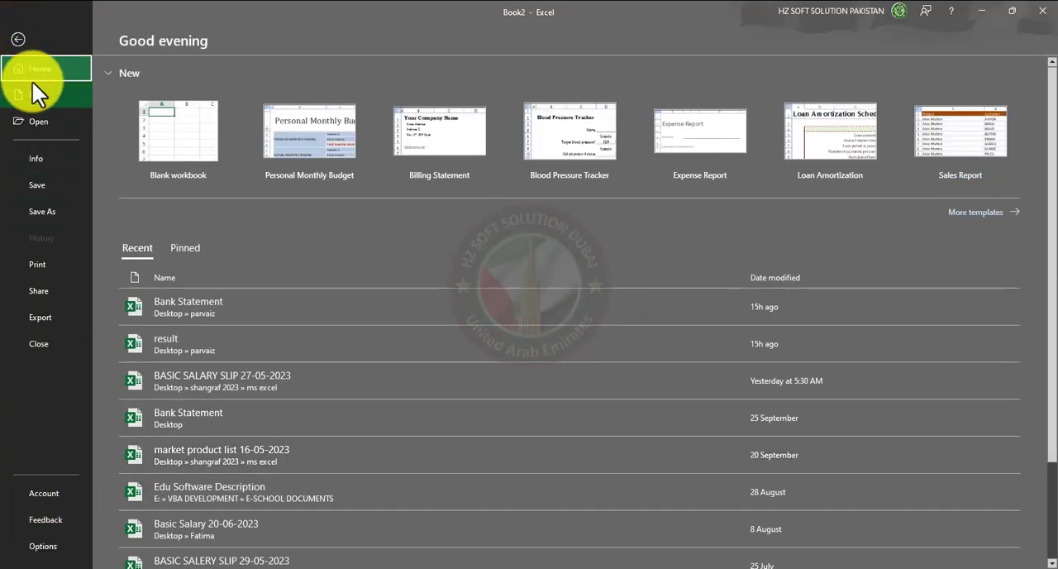
{"action": "left_click", "coordinate": [18, 39]}
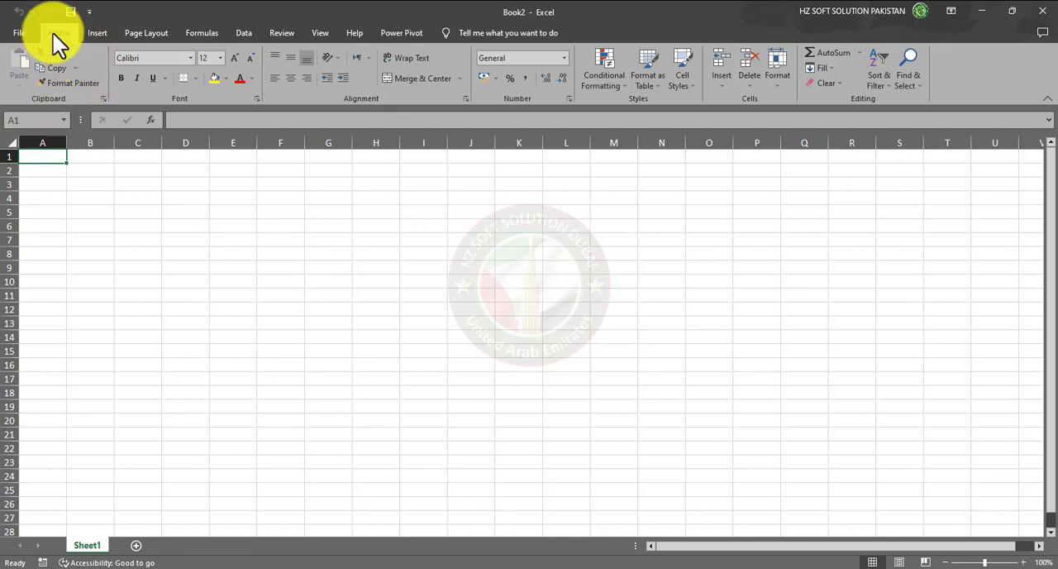
- Enter a person's full name in cell A1 of Sheet1
{"action": "left_click", "coordinate": [95, 172]}
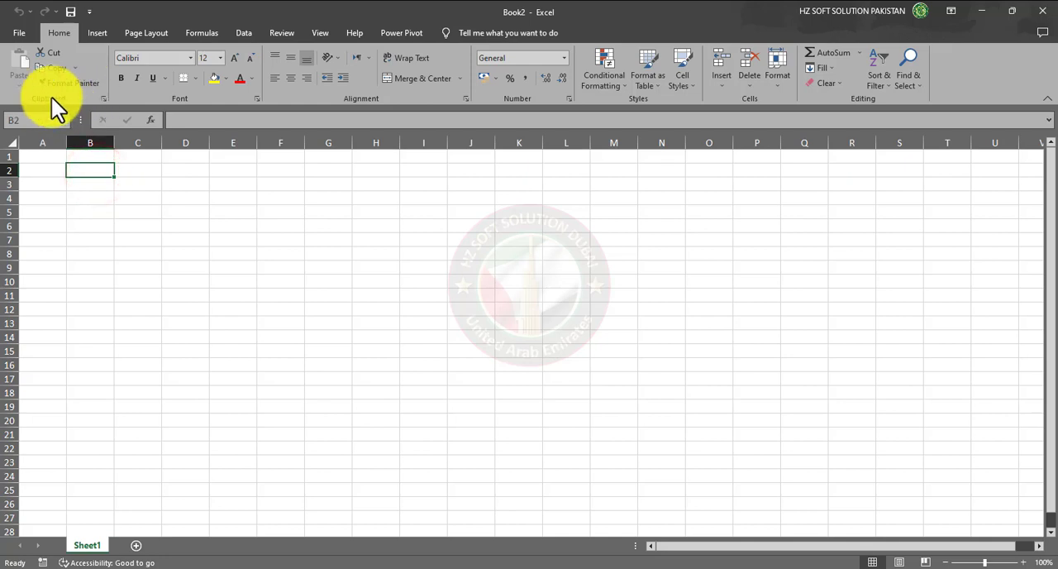
{"action": "left_click", "coordinate": [50, 156]}
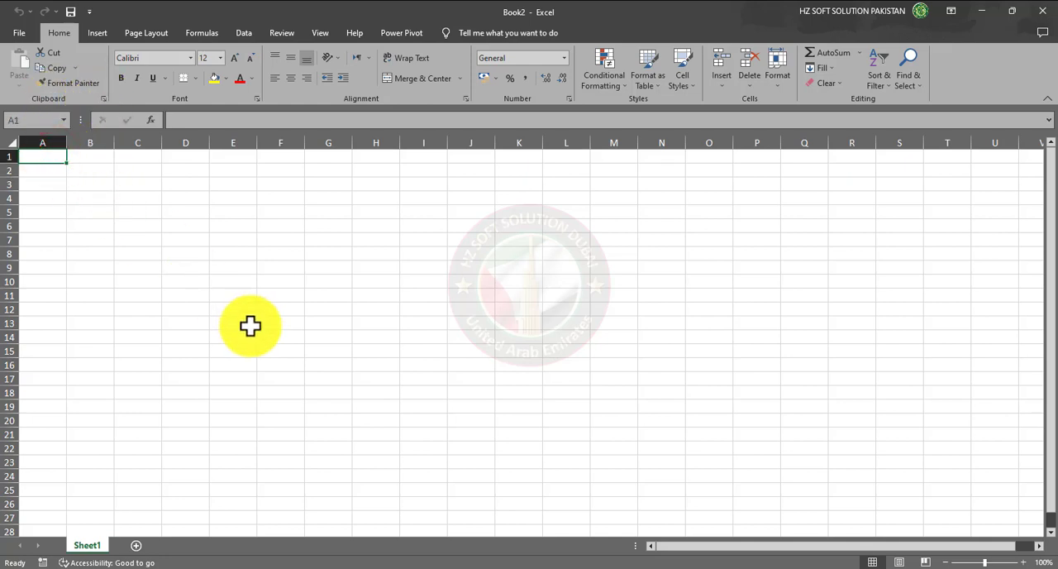
{"action": "type", "text": "Kashi"}
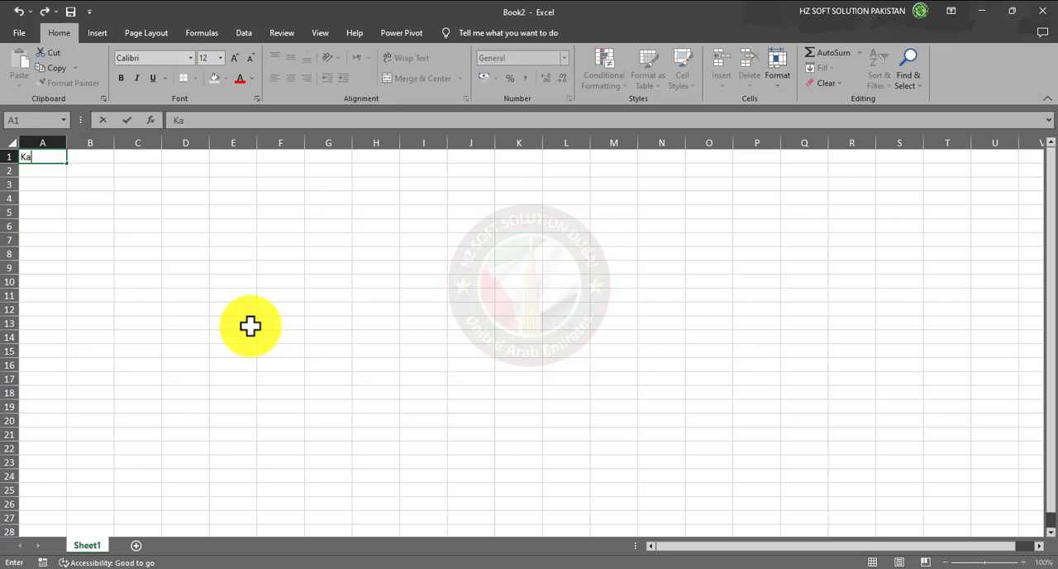
{"action": "key", "text": "BackSpace"}
{"action": "key", "text": "BackSpace"}
{"action": "key", "text": "BackSpace"}
{"action": "key", "text": "BackSpace"}
{"action": "key", "text": "BackSpace"}
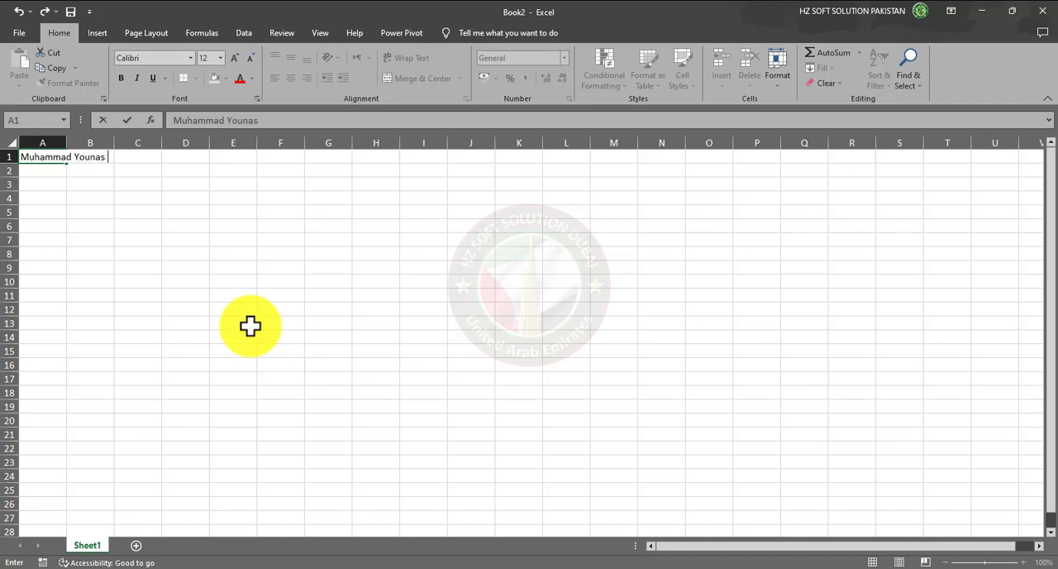
{"action": "type", "text": "if"}
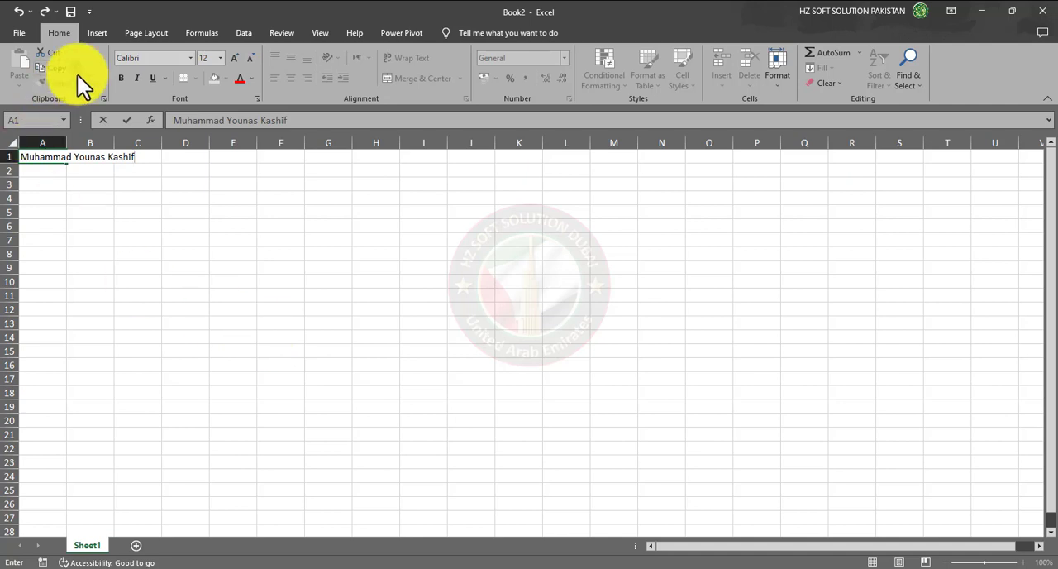
{"action": "left_click", "coordinate": [67, 158]}
{"action": "left_click", "coordinate": [68, 170]}
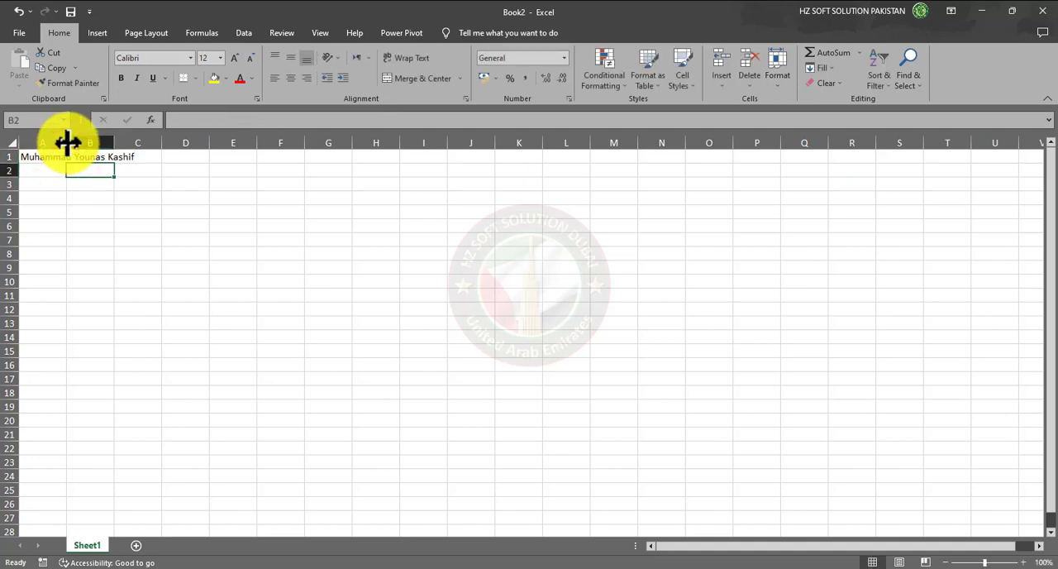
- AutoFit the width of column A to the full name in cell A1
{"action": "double_click", "coordinate": [67, 142]}
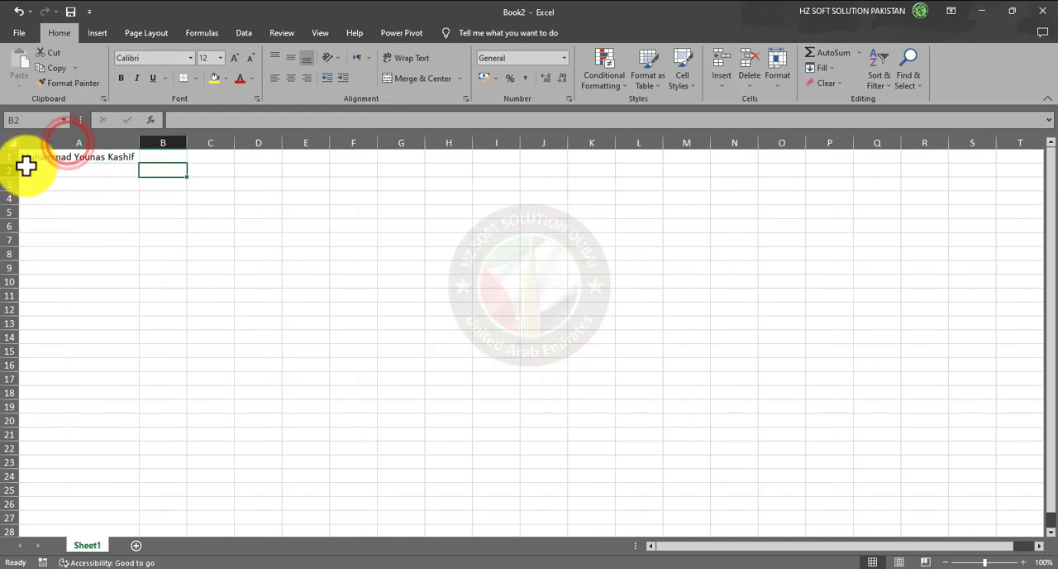
{"action": "left_click", "coordinate": [96, 209]}
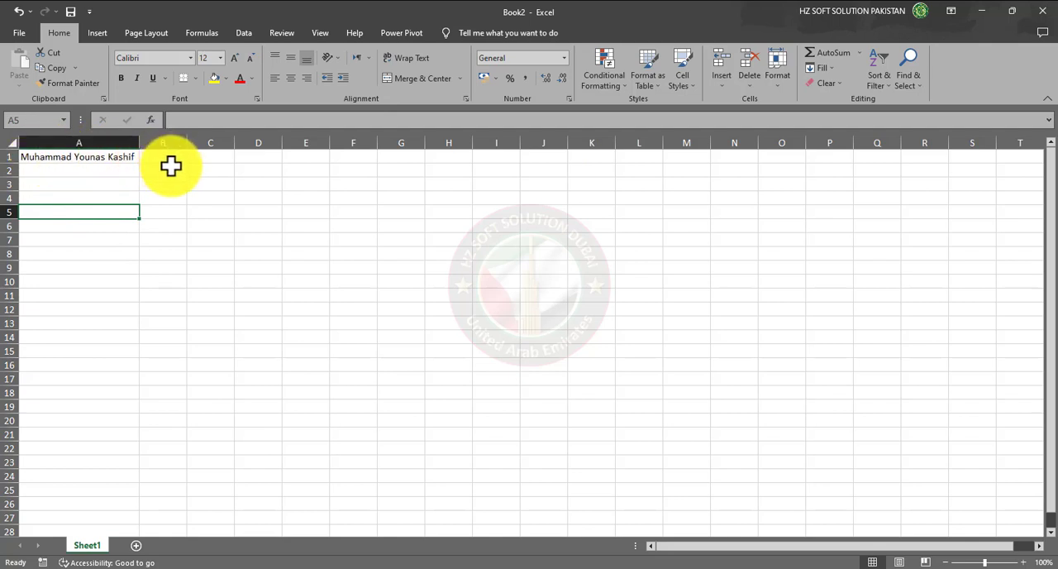
- Make the name in cell A1 bold and widen column A manually to hold the bold text
{"action": "left_click", "coordinate": [88, 158]}
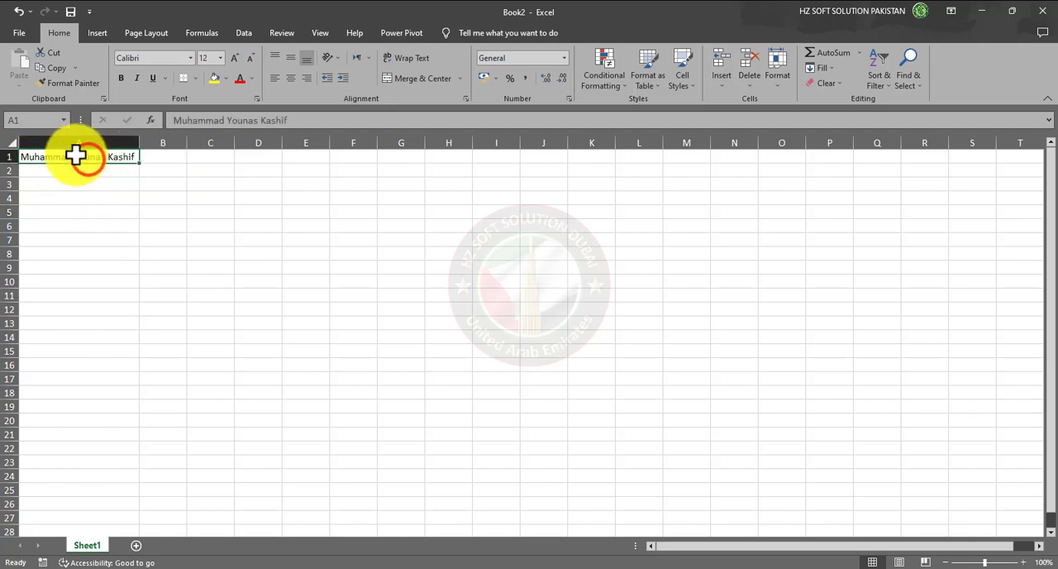
{"action": "left_click", "coordinate": [119, 79]}
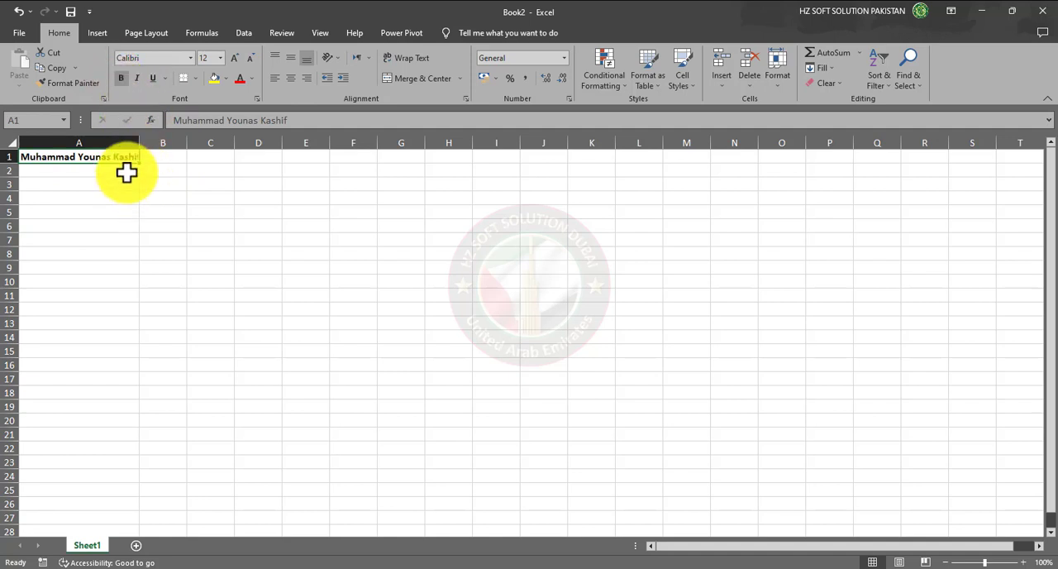
{"action": "left_click_drag", "start_coordinate": [140, 142], "coordinate": [167, 142]}
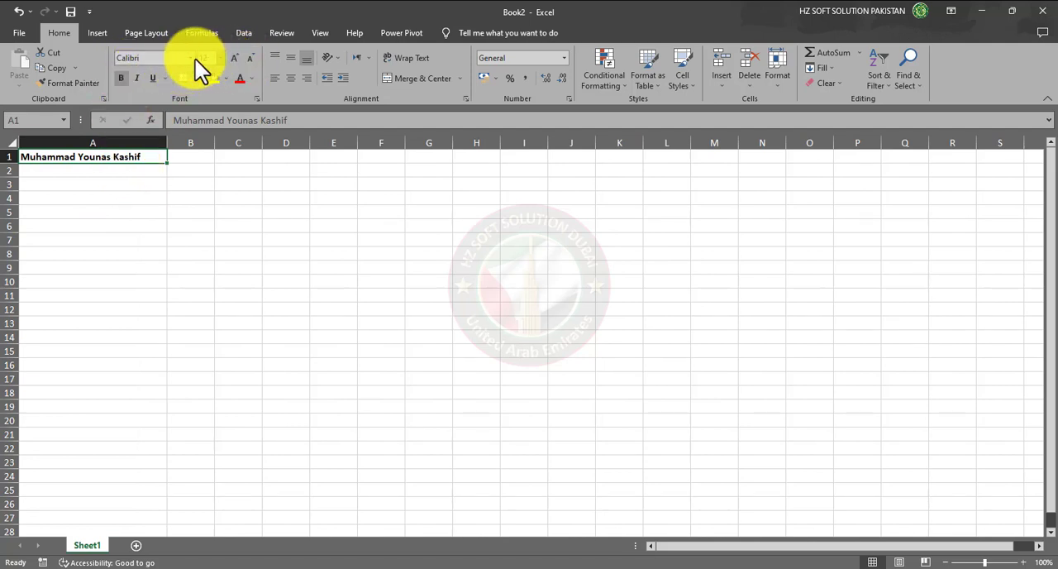
- Change the font of cell A1 to Acme and remove its bold formatting
{"action": "left_click", "coordinate": [151, 58]}
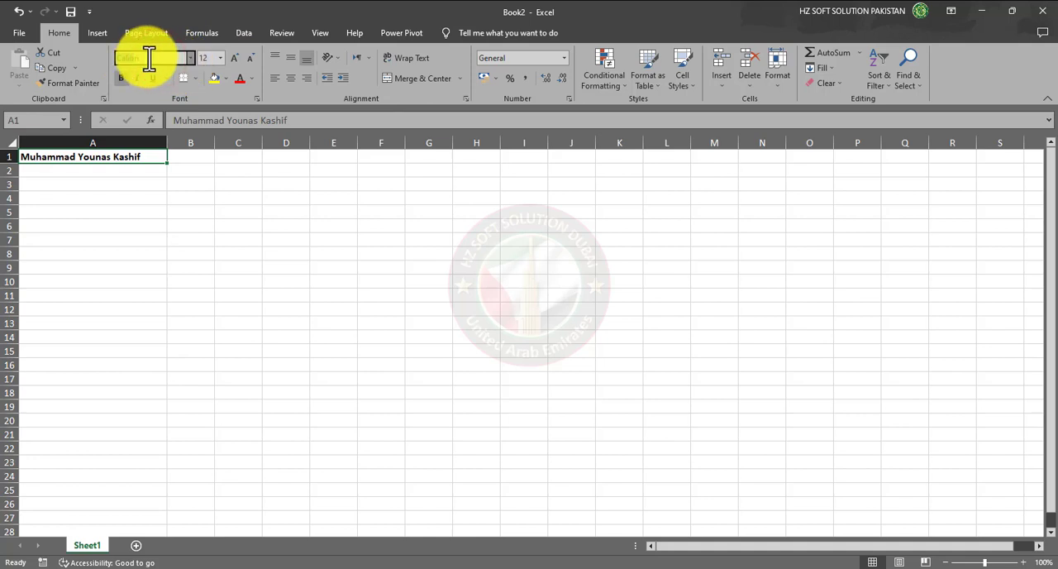
{"action": "left_click", "coordinate": [146, 58]}
{"action": "left_click_drag", "start_coordinate": [177, 58], "coordinate": [116, 57]}
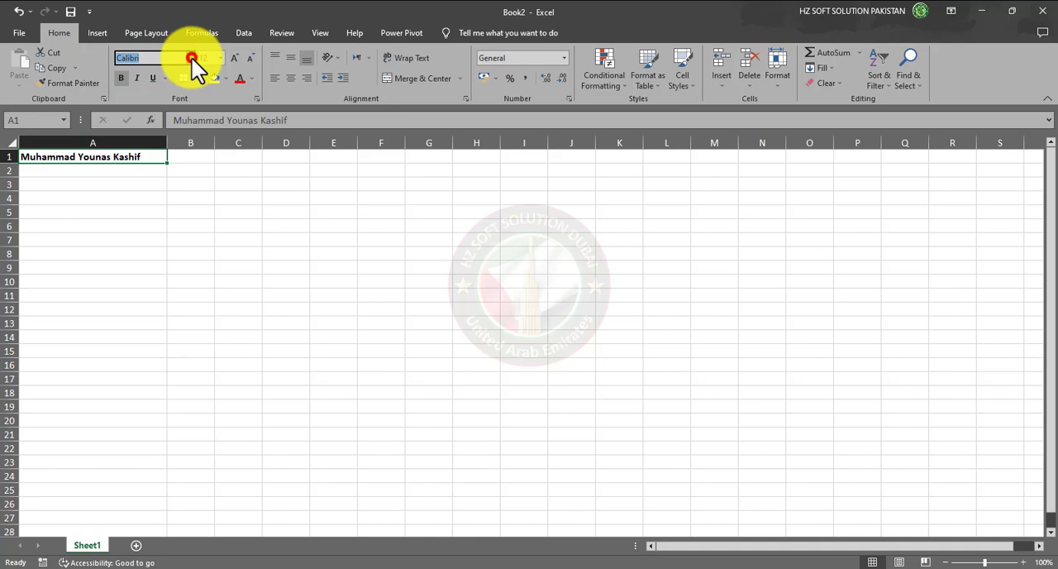
{"action": "left_click", "coordinate": [192, 58]}
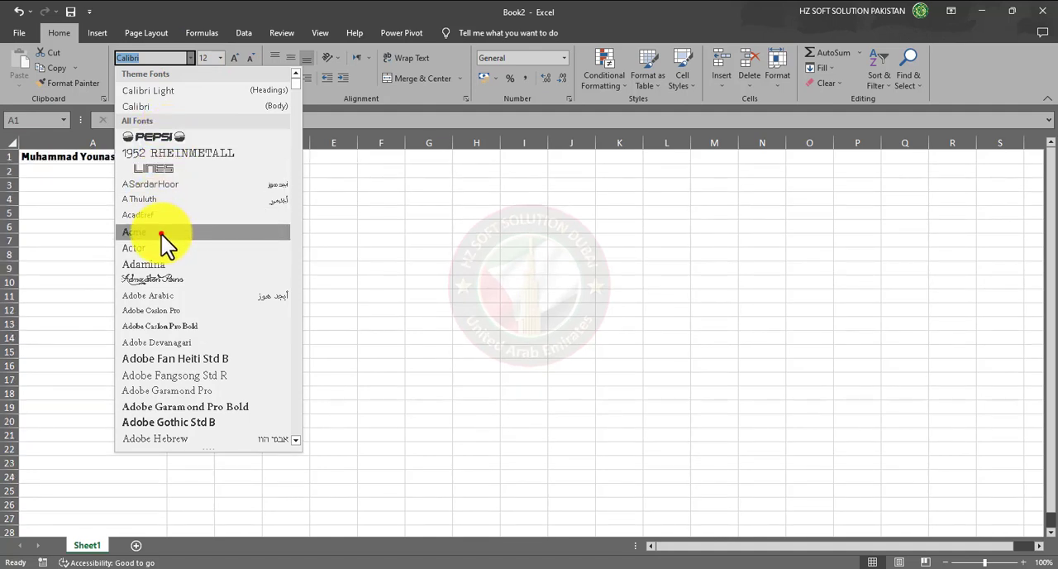
{"action": "left_click", "coordinate": [163, 235]}
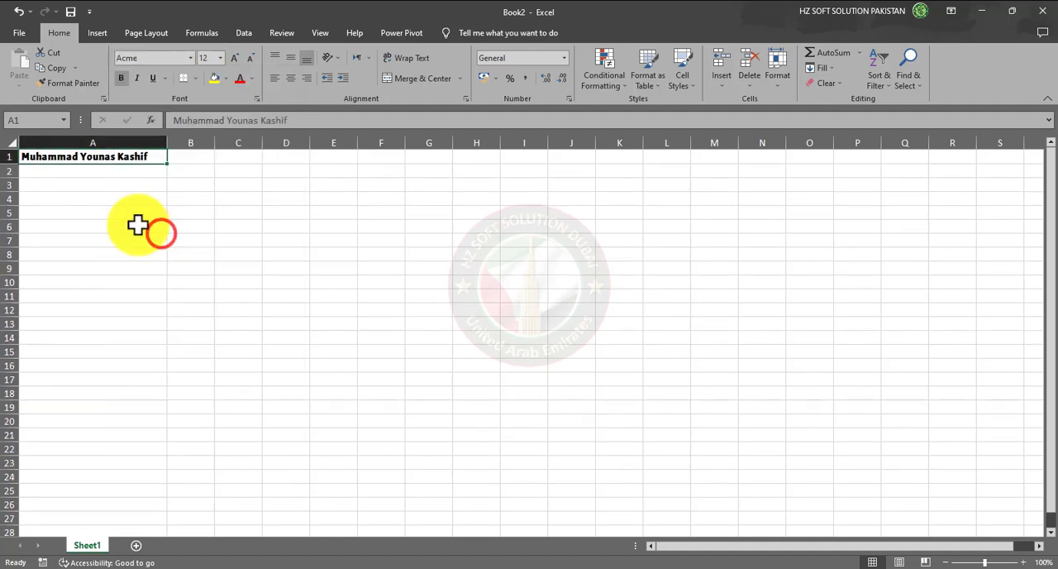
{"action": "left_click", "coordinate": [123, 77]}
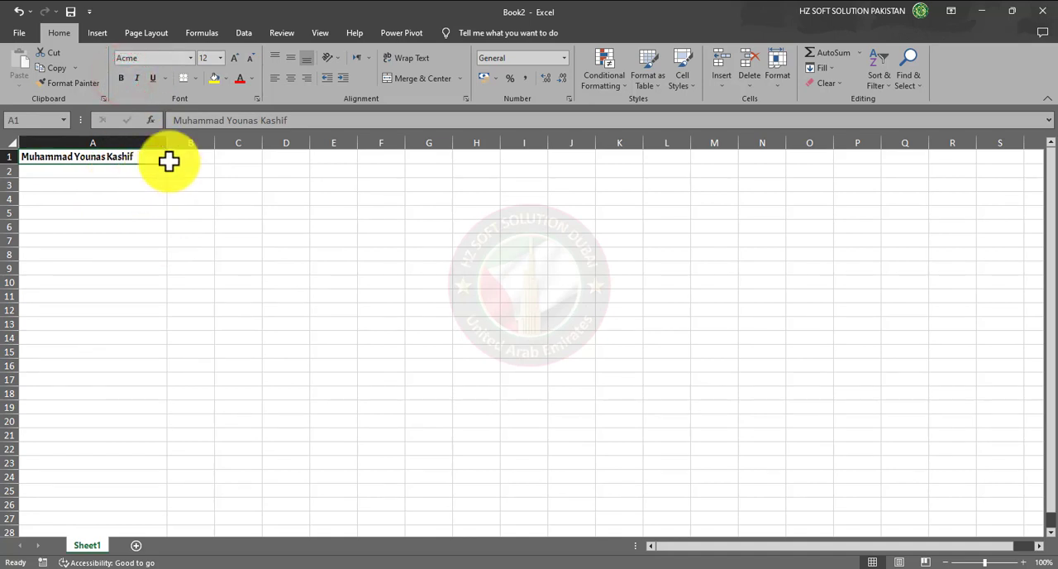
- Set the font size of cell A1 to 14, then grow and shrink it in steps, finishing at 20
{"action": "left_click", "coordinate": [220, 59]}
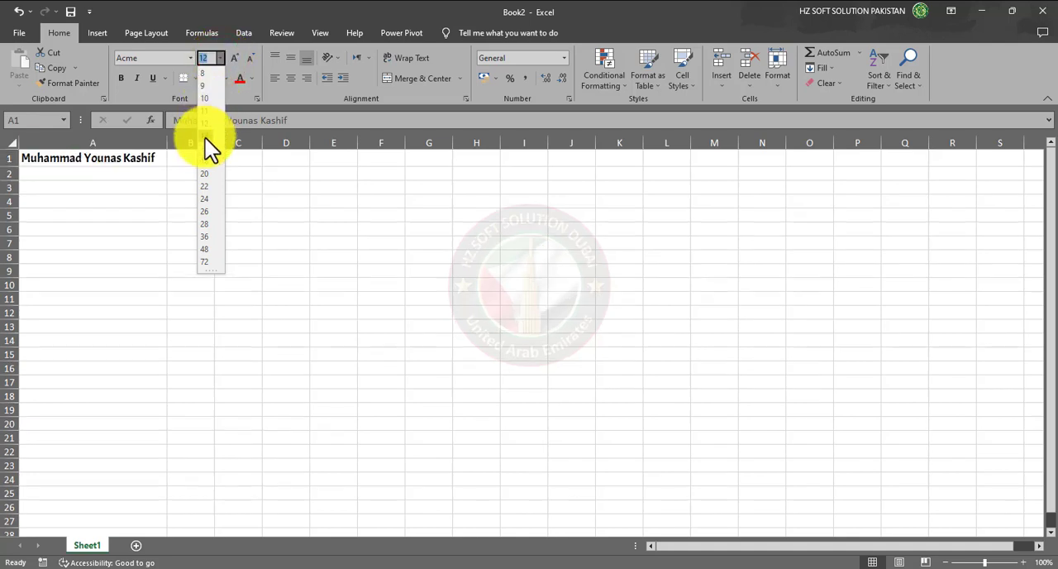
{"action": "left_click", "coordinate": [209, 138]}
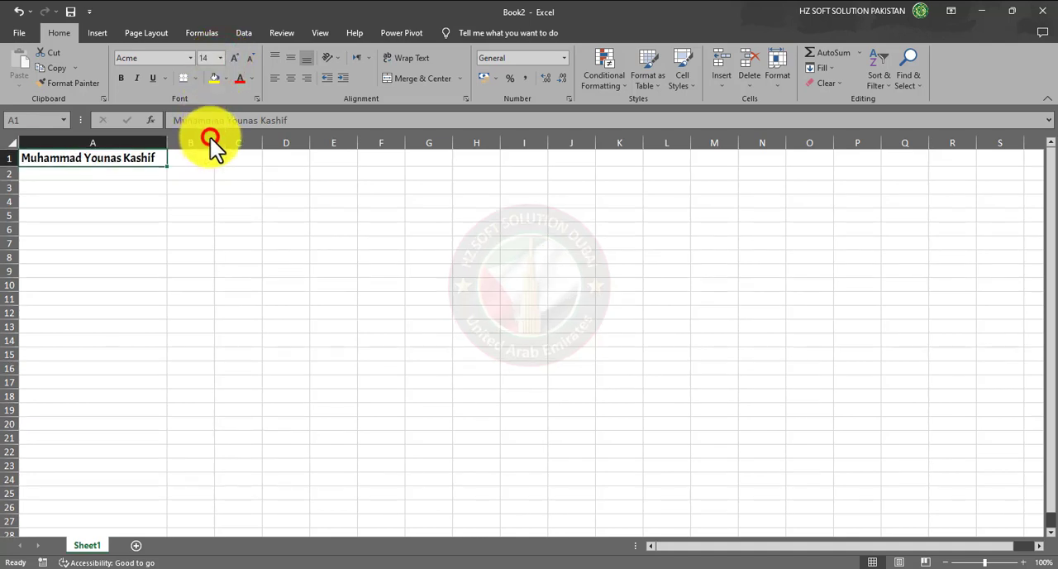
{"action": "left_click", "coordinate": [236, 57]}
{"action": "left_click", "coordinate": [235, 57]}
{"action": "left_click", "coordinate": [236, 57]}
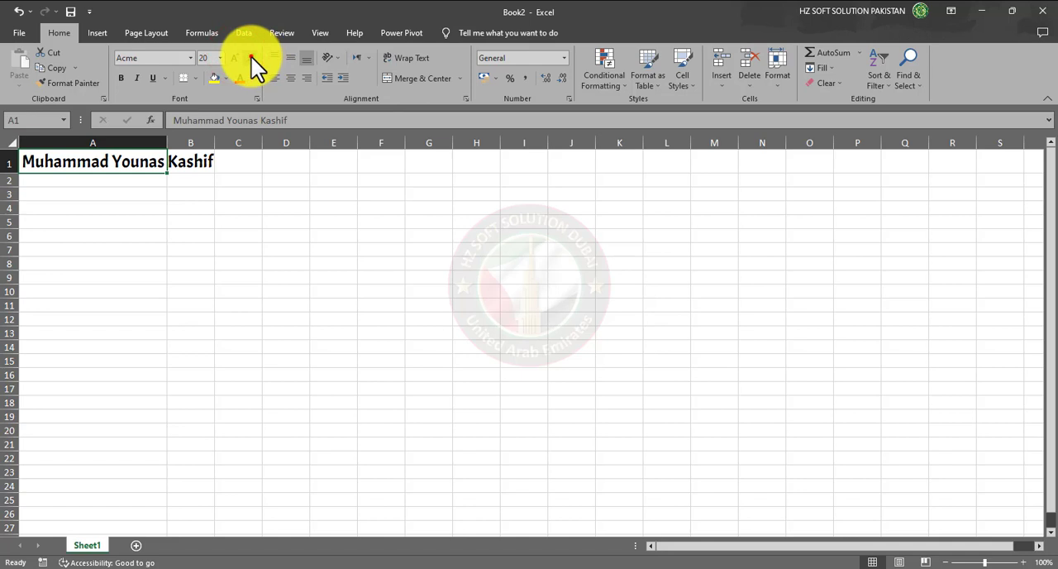
{"action": "left_click", "coordinate": [252, 57]}
{"action": "left_click", "coordinate": [253, 57]}
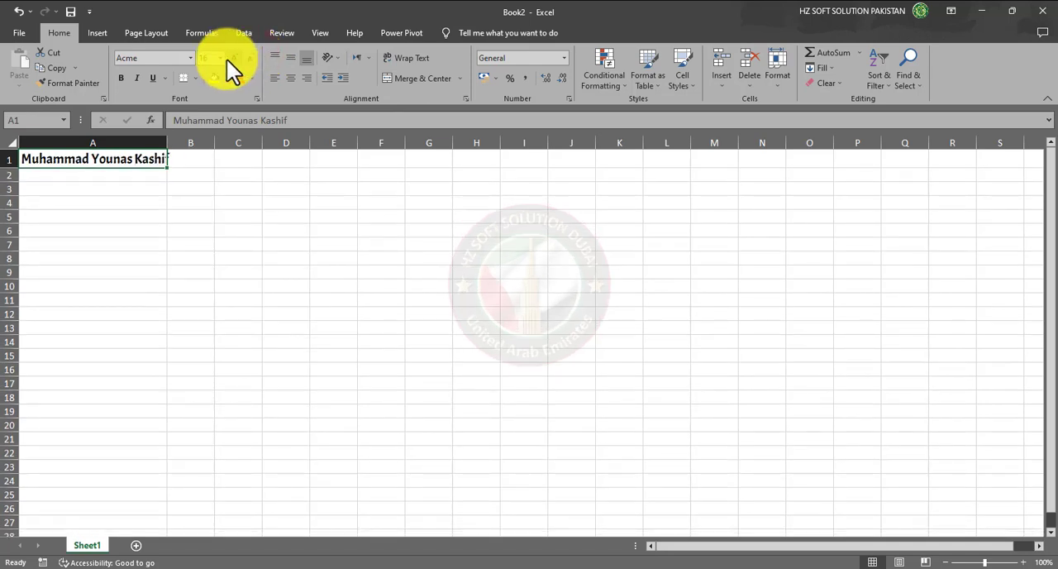
{"action": "left_click", "coordinate": [232, 57]}
{"action": "left_click", "coordinate": [232, 57]}
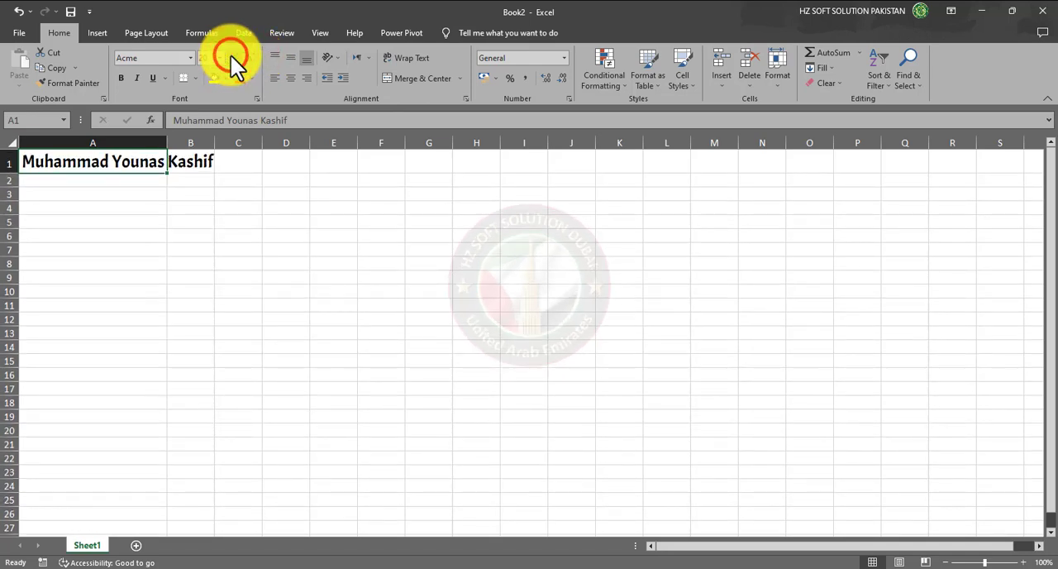
- AutoFit column A to the enlarged size 20 name in cell A1
{"action": "left_click", "coordinate": [198, 222]}
{"action": "left_click_drag", "start_coordinate": [168, 142], "coordinate": [169, 142]}
{"action": "double_click", "coordinate": [169, 142]}
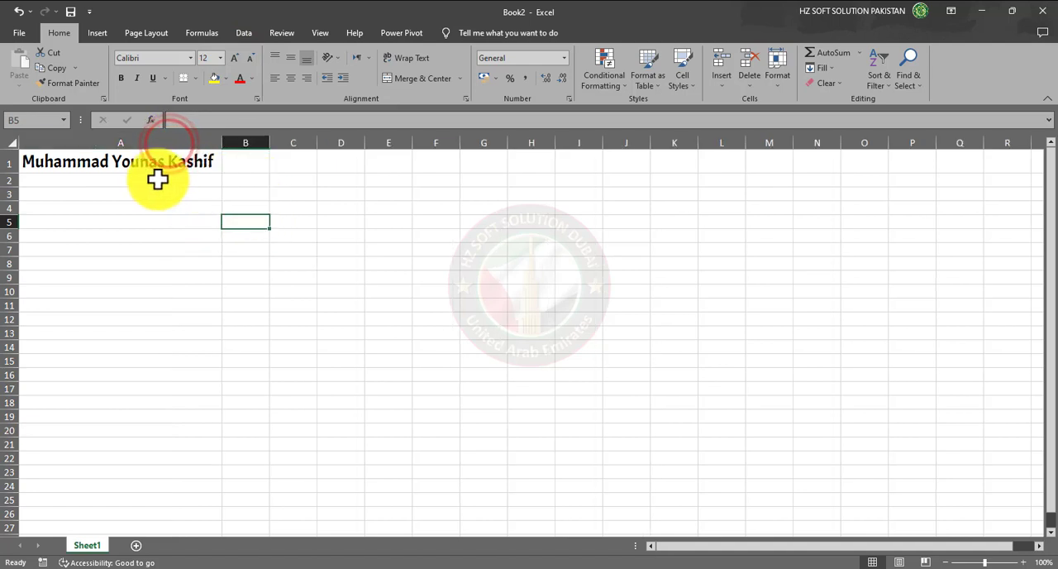
{"action": "left_click", "coordinate": [229, 182]}
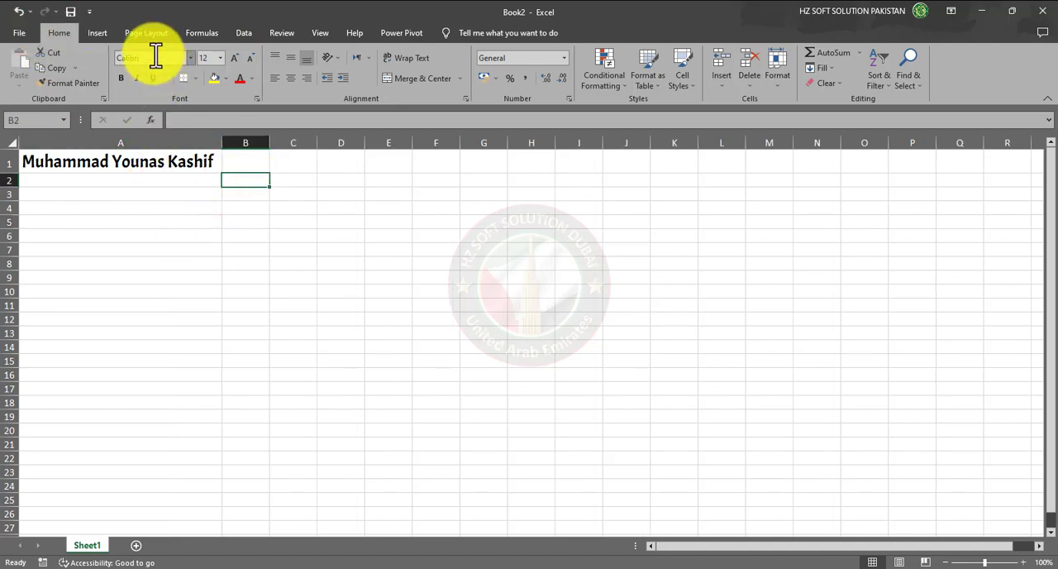
- Try italic and bold formatting on the name in cell A1, turning each off again
{"action": "left_click", "coordinate": [196, 163]}
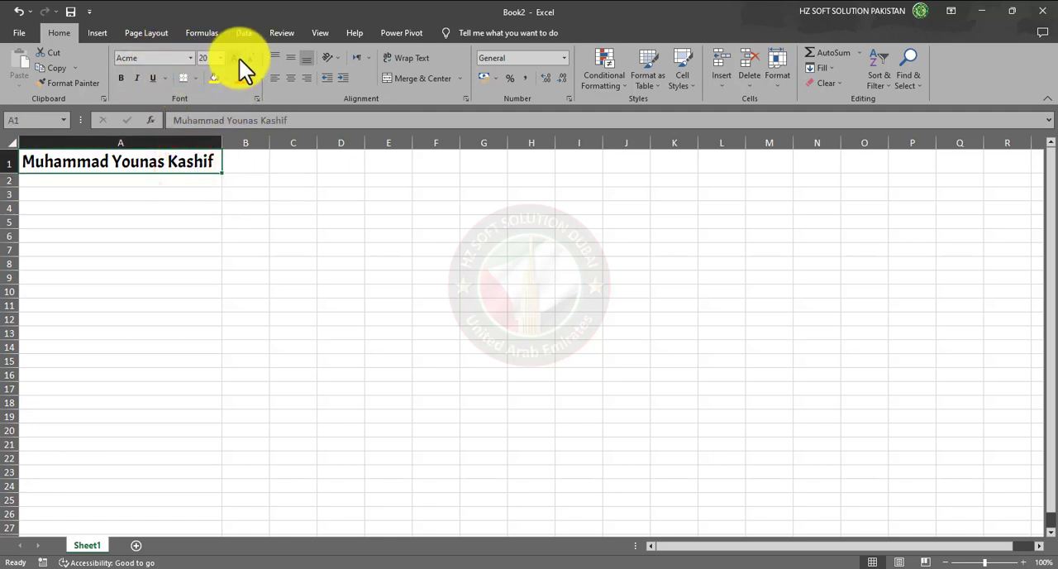
{"action": "left_click", "coordinate": [138, 80]}
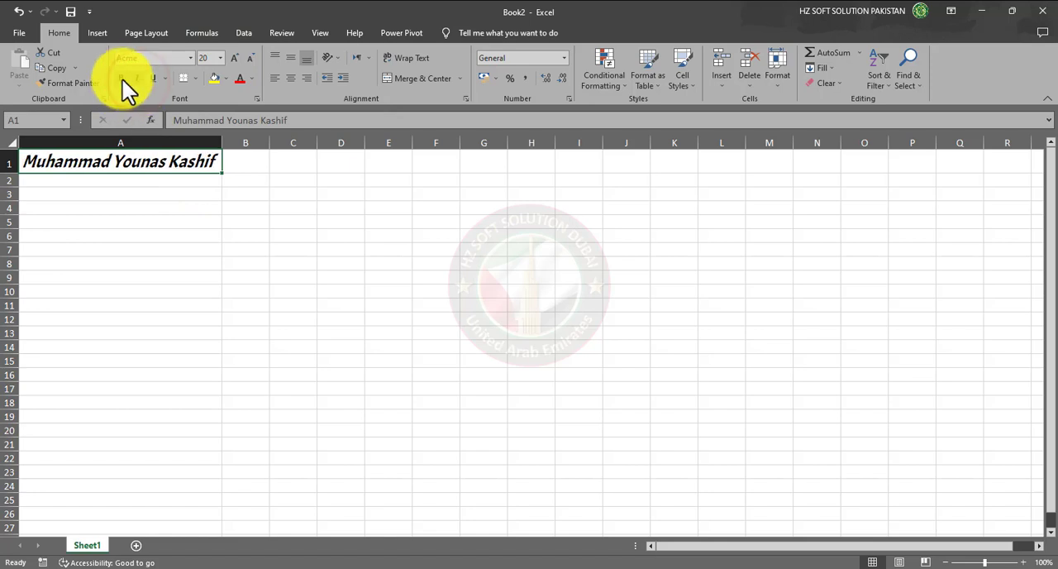
{"action": "left_click", "coordinate": [120, 78]}
{"action": "left_click", "coordinate": [118, 78]}
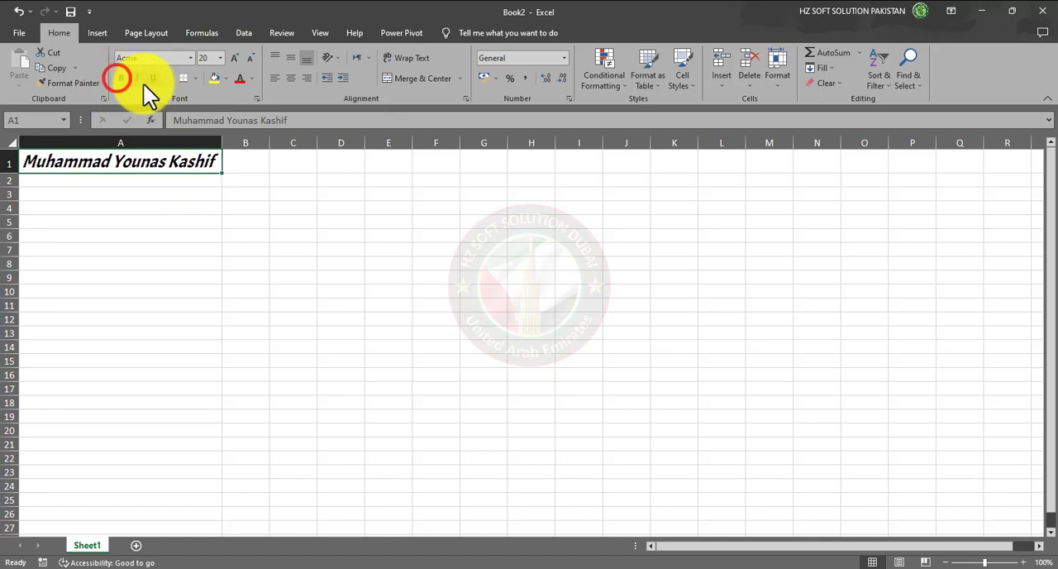
{"action": "left_click", "coordinate": [139, 80]}
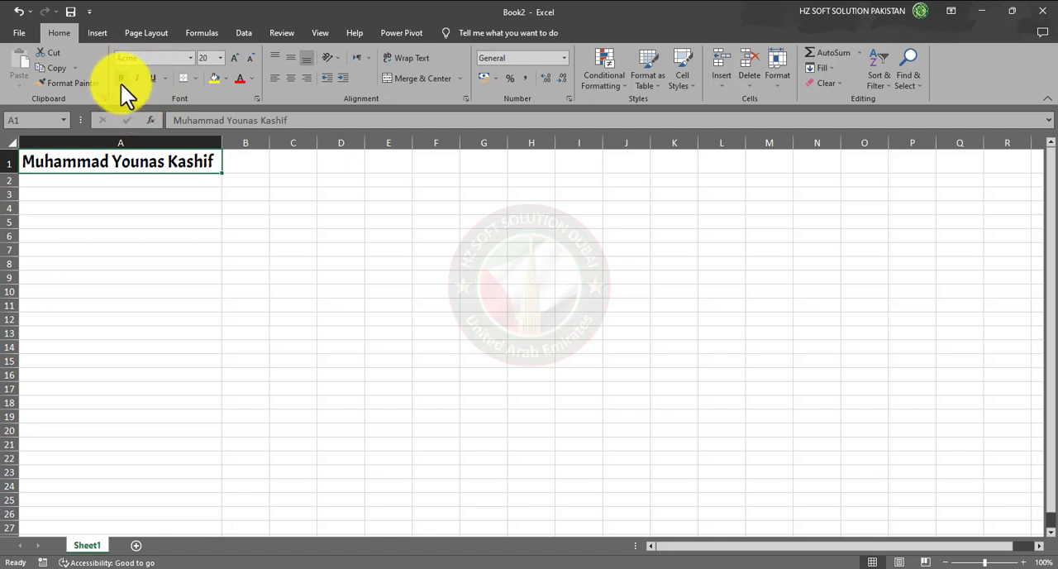
- Apply bold, italic and underline together to the name in cell A1
{"action": "left_click", "coordinate": [122, 80]}
{"action": "left_click", "coordinate": [135, 79]}
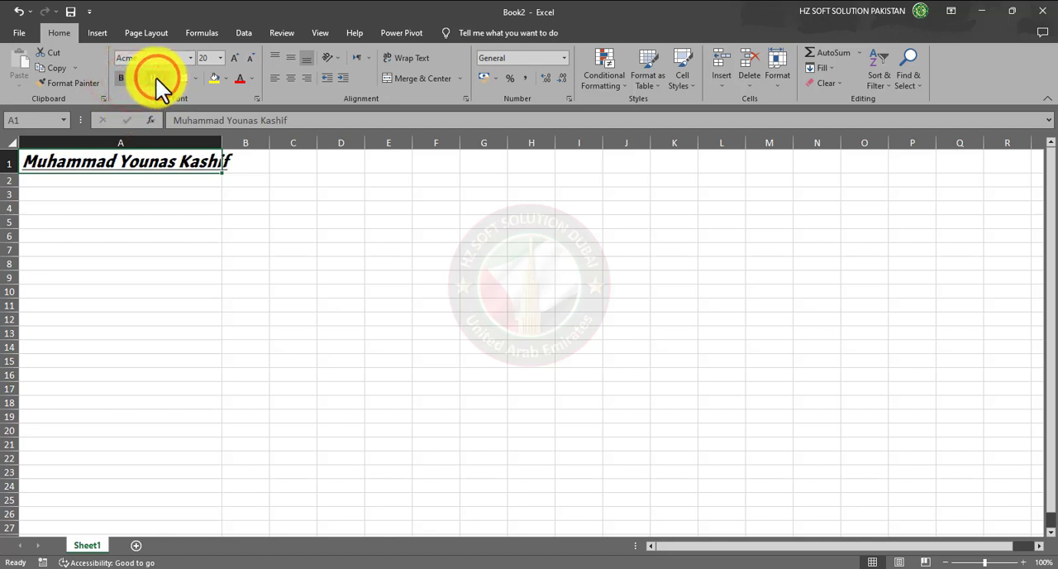
{"action": "left_click", "coordinate": [162, 209]}
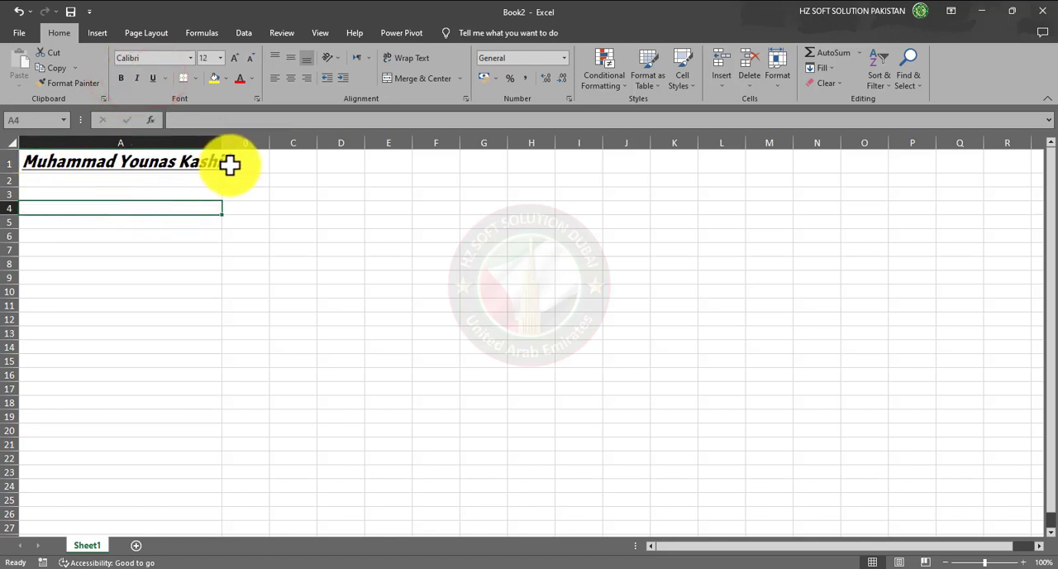
- Remove the bold, italic and underline formatting from the name in cell A1
{"action": "left_click", "coordinate": [119, 171]}
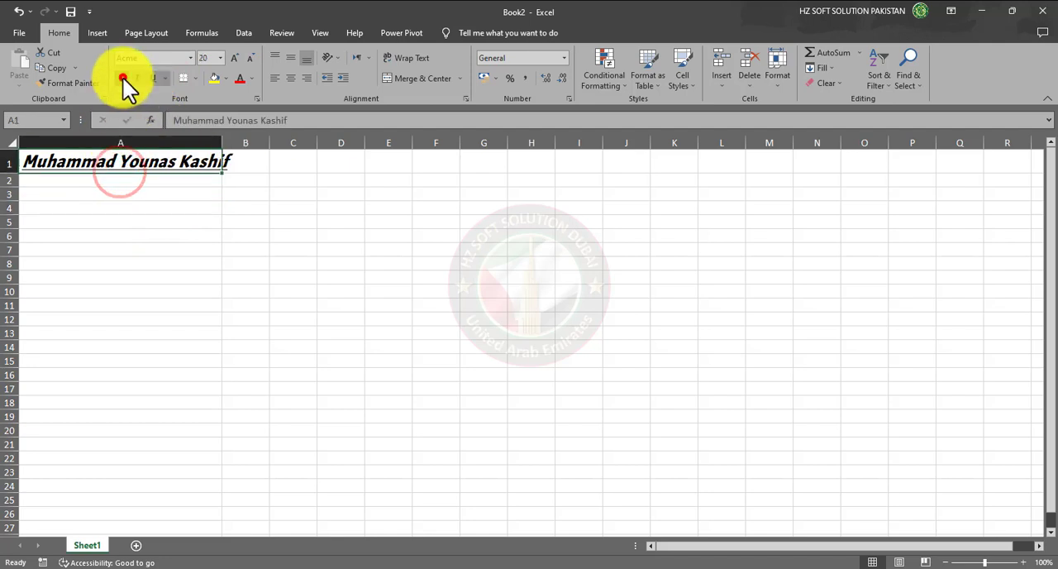
{"action": "left_click", "coordinate": [123, 78]}
{"action": "left_click", "coordinate": [135, 79]}
{"action": "left_click", "coordinate": [156, 79]}
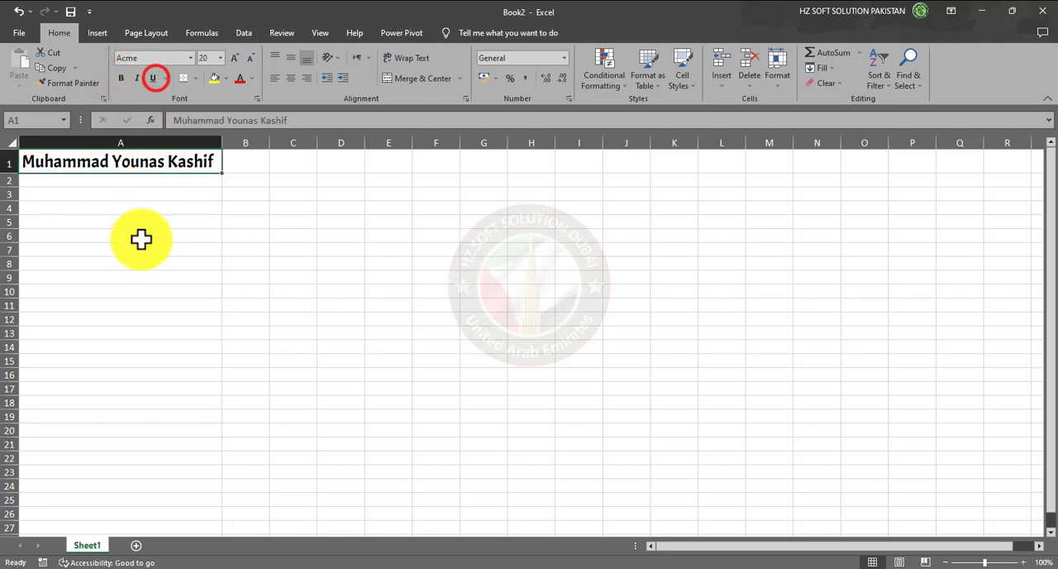
{"action": "left_click", "coordinate": [146, 248]}
- Apply a double underline to the name in cell A1
{"action": "left_click", "coordinate": [145, 163]}
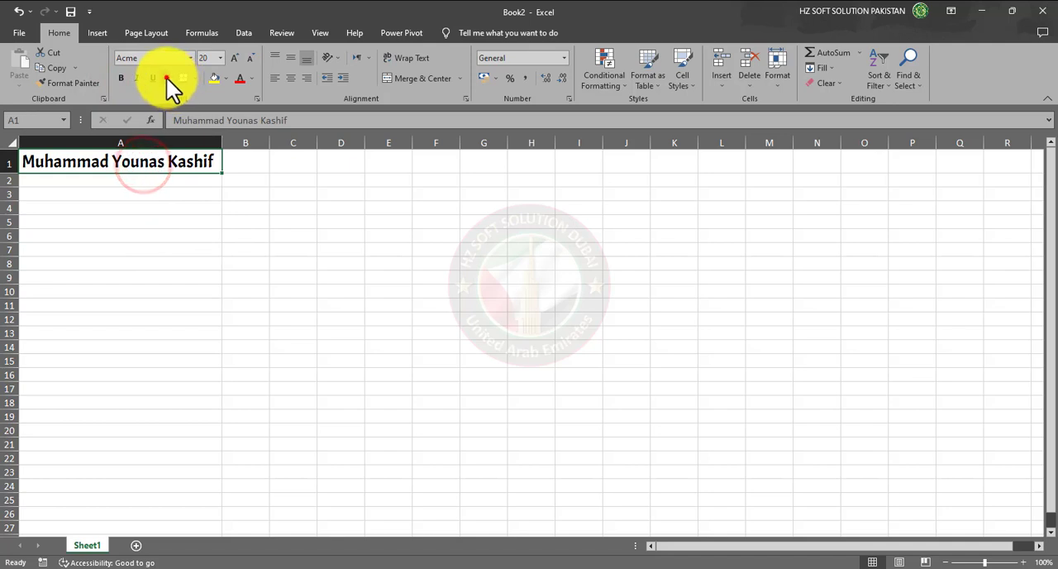
{"action": "left_click", "coordinate": [166, 78]}
{"action": "left_click", "coordinate": [203, 109]}
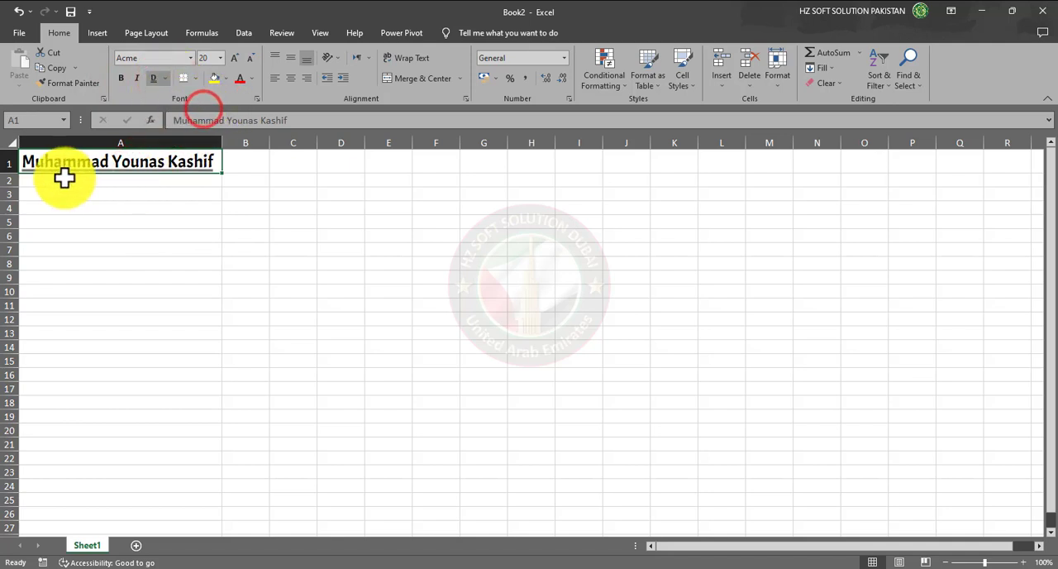
{"action": "left_click", "coordinate": [171, 220]}
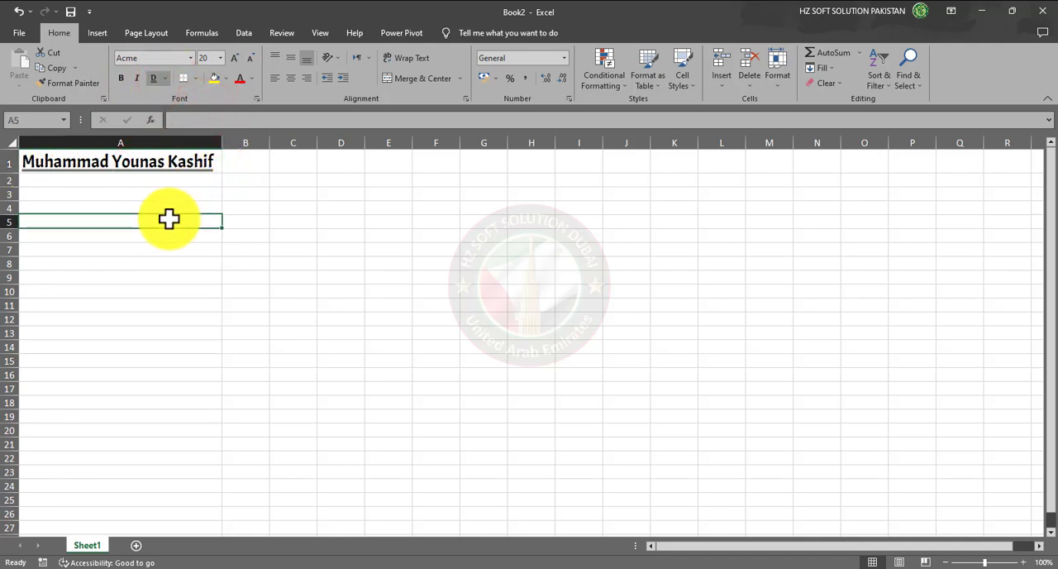
- Remove the double underline from the name in cell A1
{"action": "left_click", "coordinate": [153, 166]}
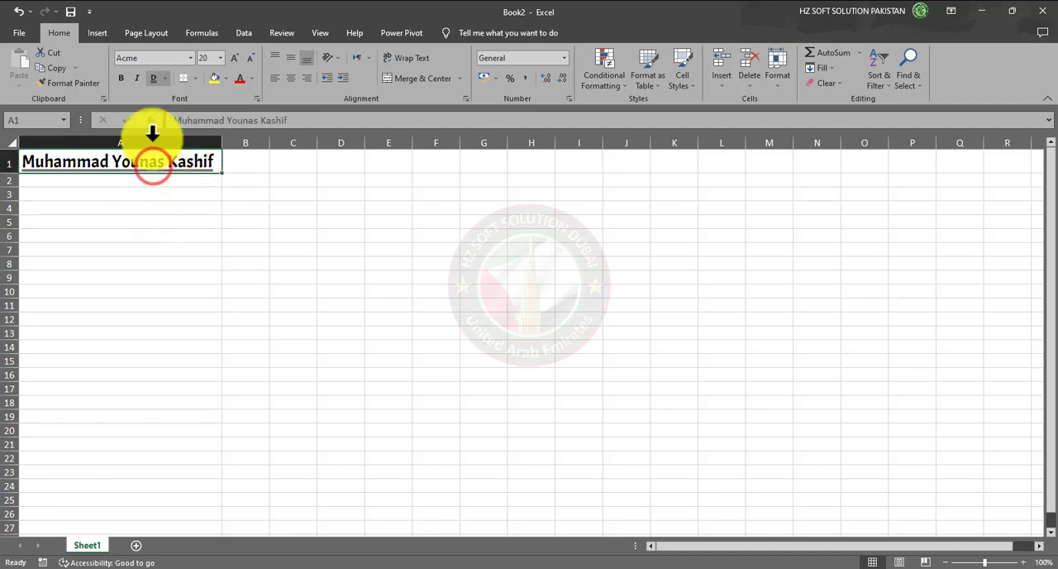
{"action": "left_click", "coordinate": [158, 79]}
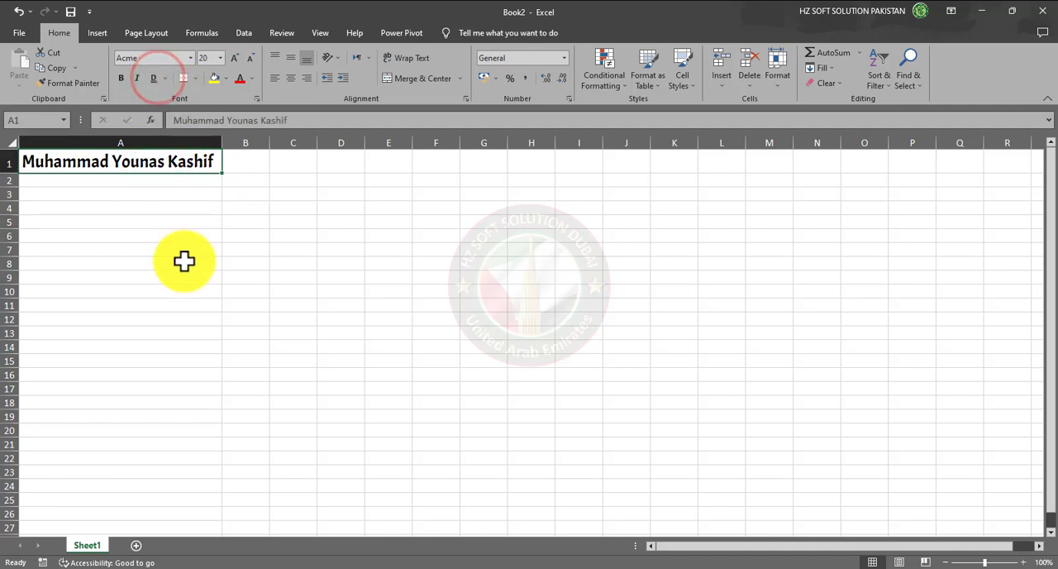
{"action": "left_click", "coordinate": [175, 234]}
{"action": "left_click", "coordinate": [125, 161]}
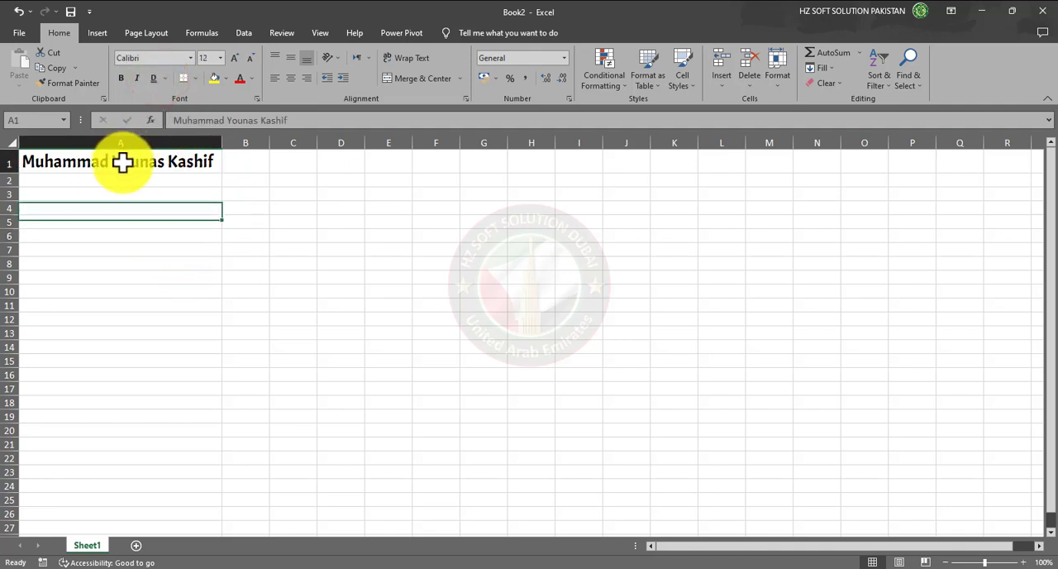
- Enter a person's first name in cell B6 and select that cell again
{"action": "left_click", "coordinate": [252, 237]}
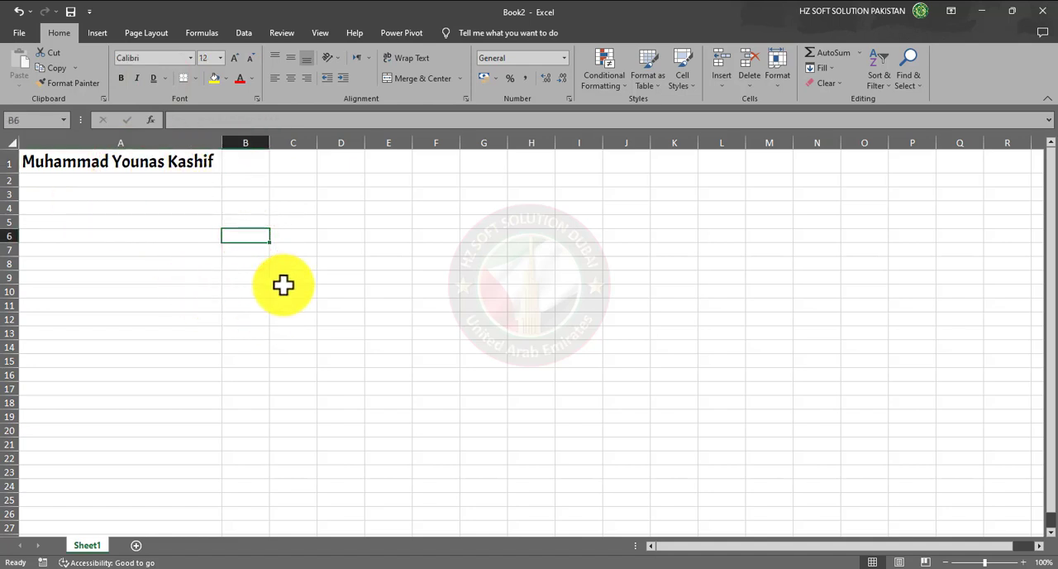
{"action": "type", "text": "kas"}
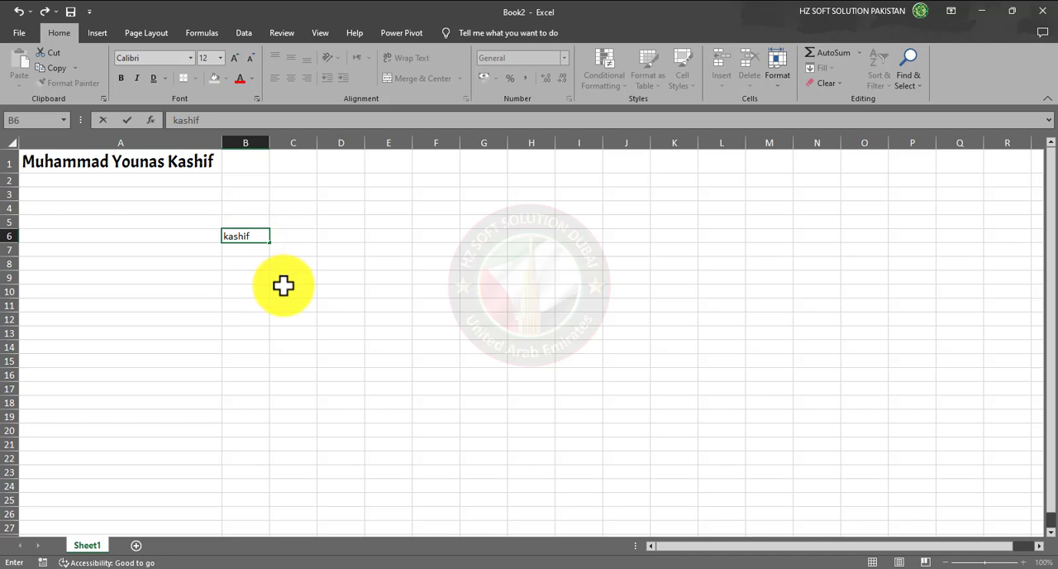
{"action": "type", "text": "hif"}
{"action": "left_click", "coordinate": [258, 279]}
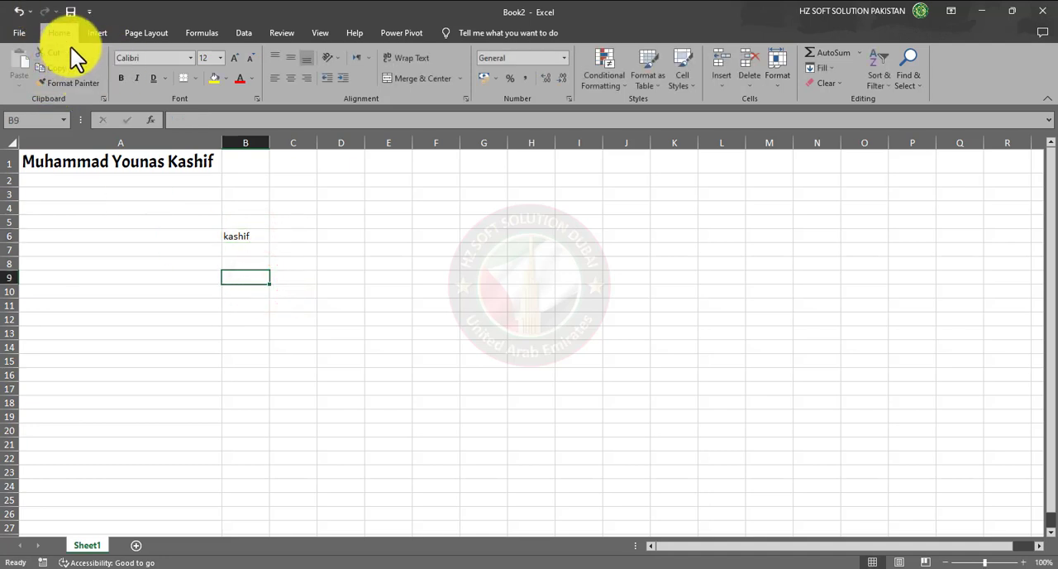
{"action": "left_click", "coordinate": [248, 235]}
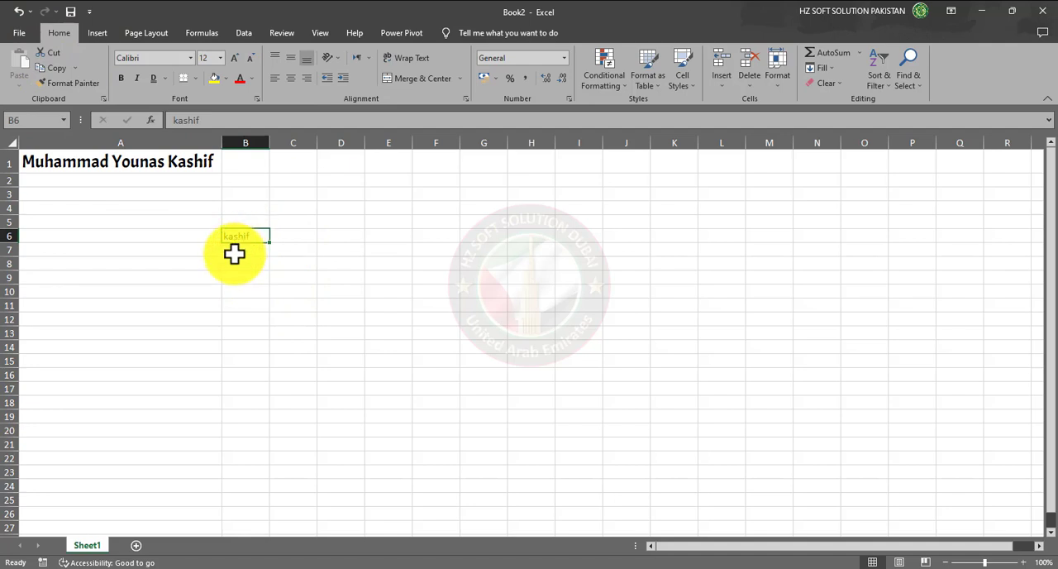
- Copy the formatting of cell A1 onto cells A6:B6 with Format Painter
{"action": "left_click", "coordinate": [110, 162]}
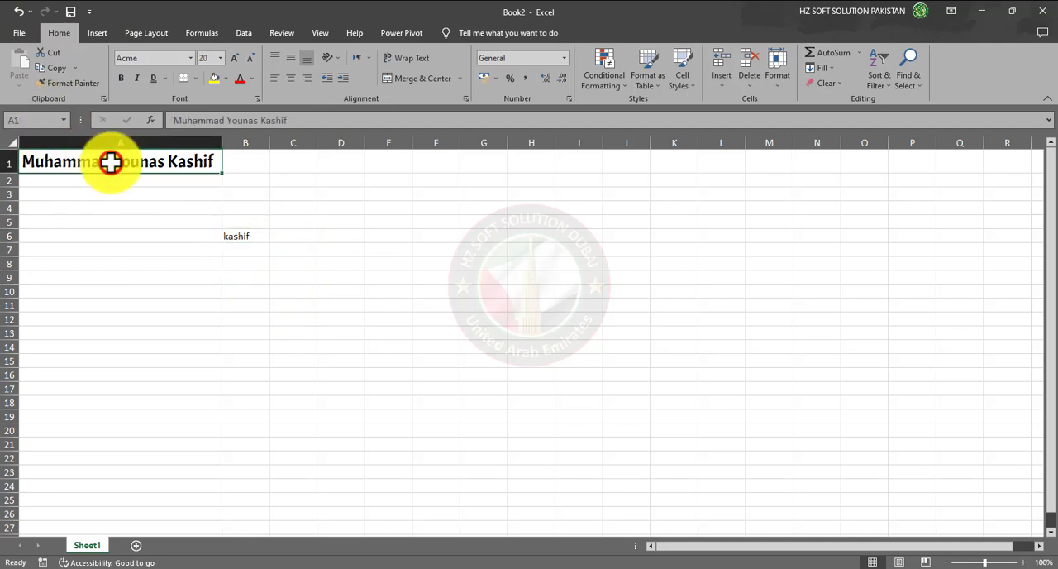
{"action": "left_click", "coordinate": [73, 85]}
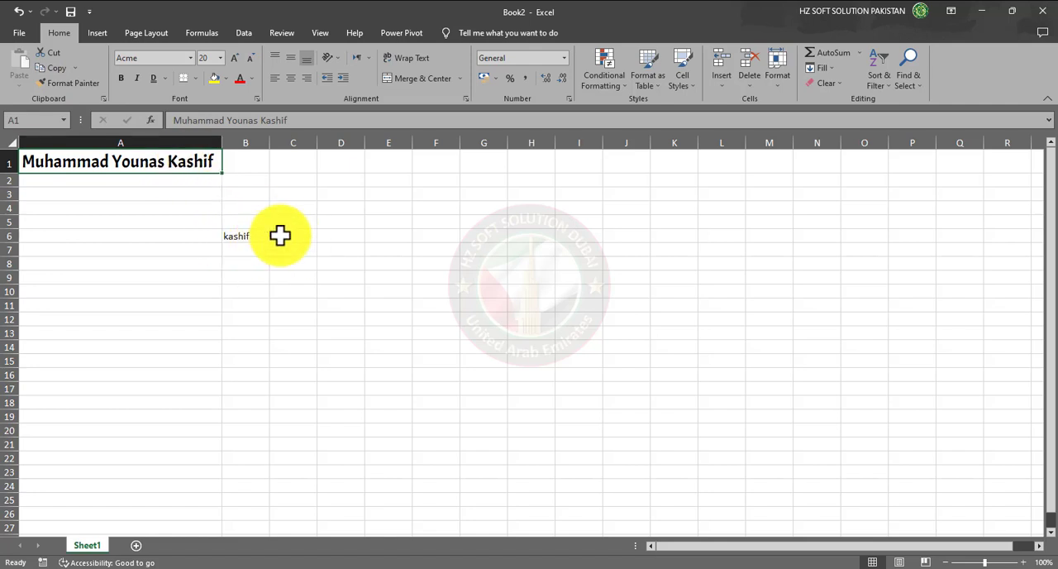
{"action": "left_click", "coordinate": [78, 85]}
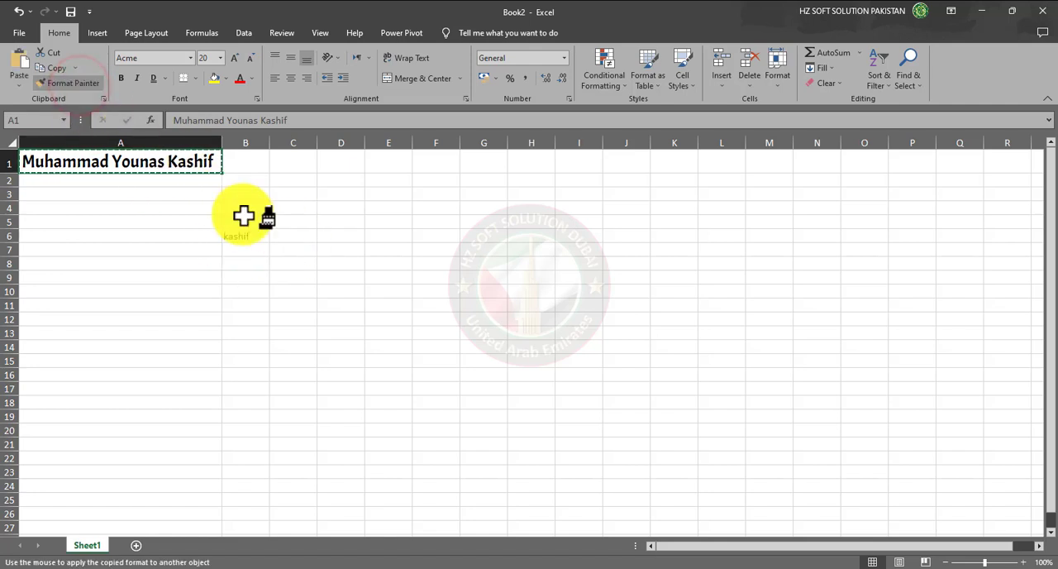
{"action": "left_click_drag", "start_coordinate": [220, 235], "coordinate": [260, 248]}
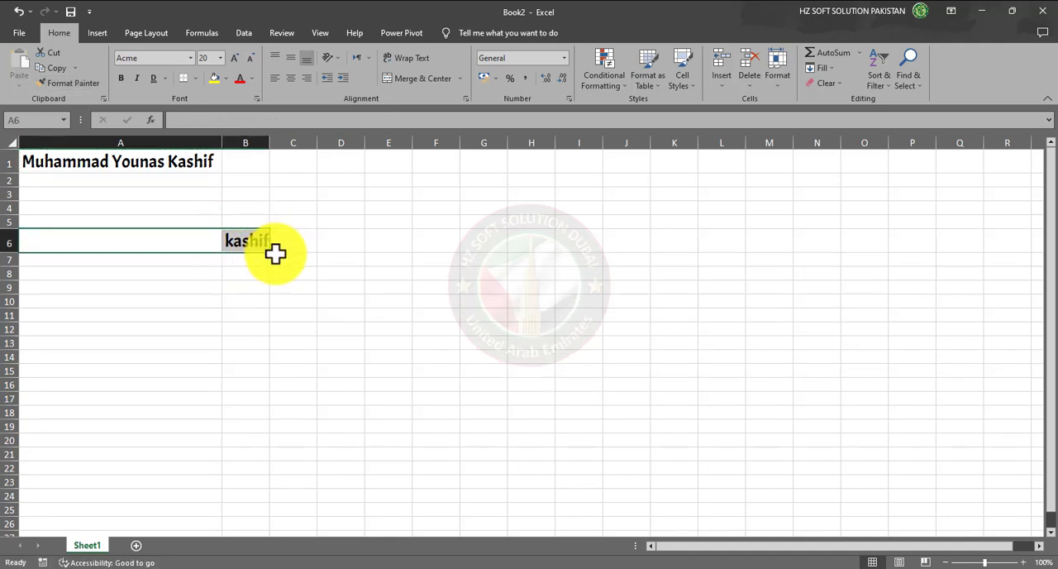
{"action": "left_click", "coordinate": [259, 258]}
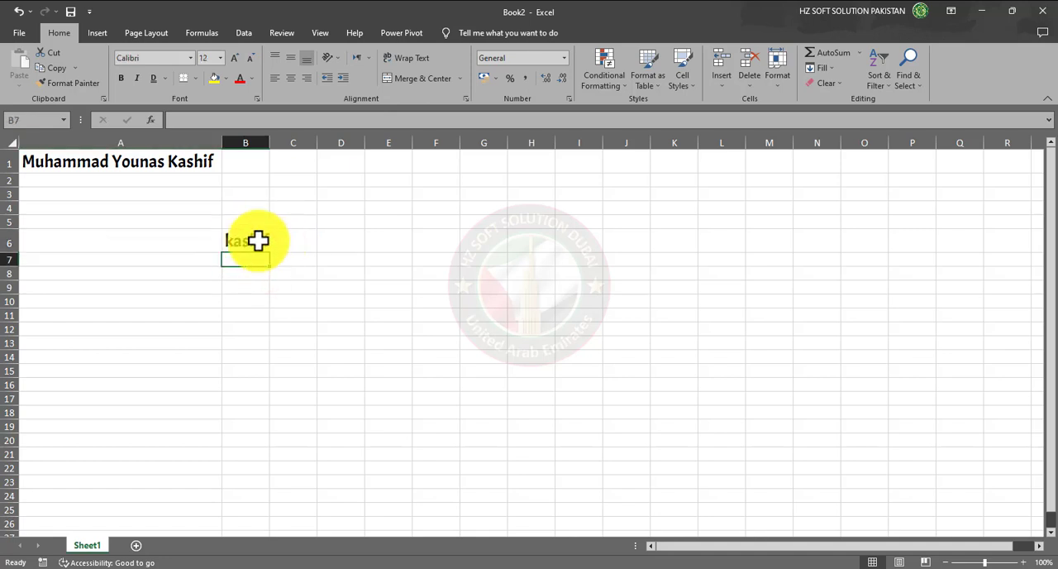
{"action": "left_click", "coordinate": [259, 241]}
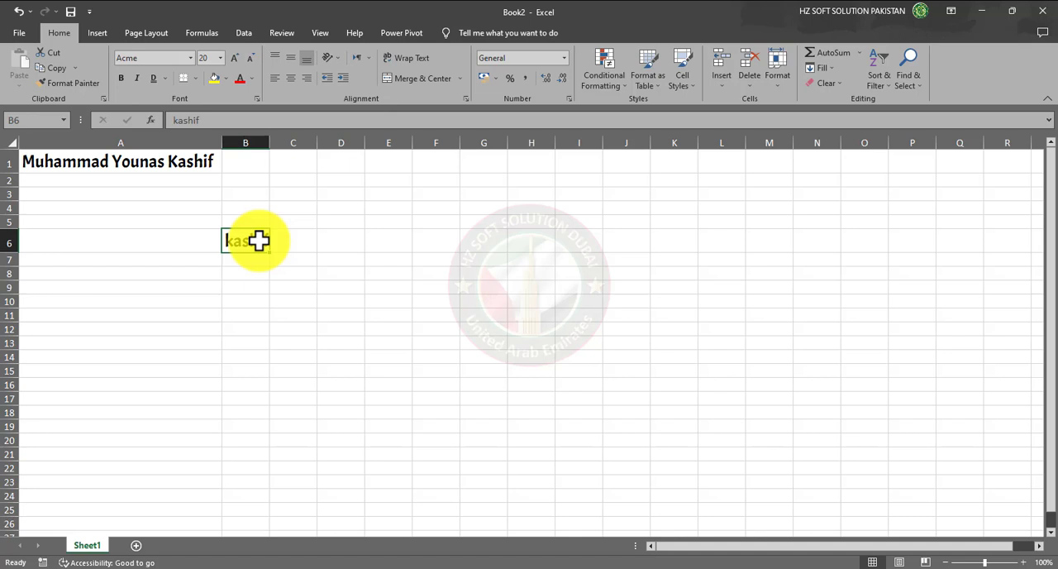
- Give cell A1 a yellow fill and set its name text to red
{"action": "left_click", "coordinate": [181, 159]}
{"action": "left_click", "coordinate": [214, 78]}
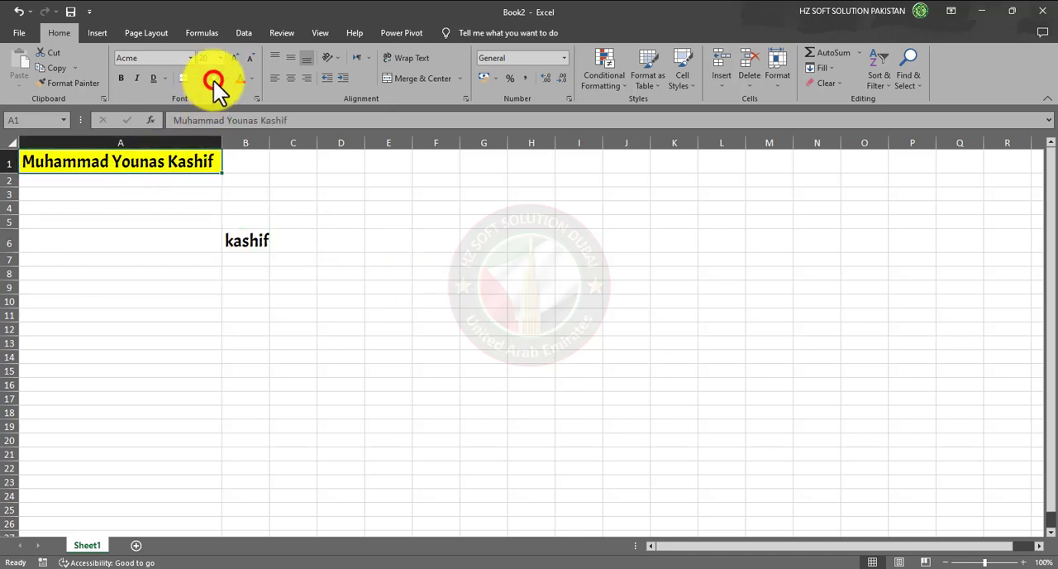
{"action": "left_click", "coordinate": [240, 79]}
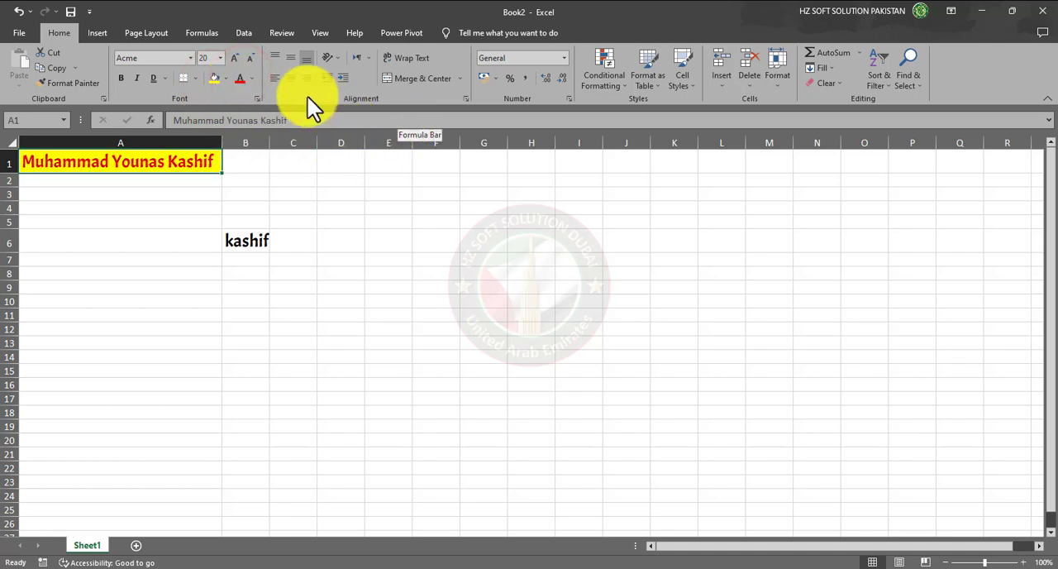
- Centre the name in cell A1 horizontally and vertically, and enlarge row 1 and column A around it
{"action": "left_click", "coordinate": [291, 77]}
{"action": "left_click", "coordinate": [289, 56]}
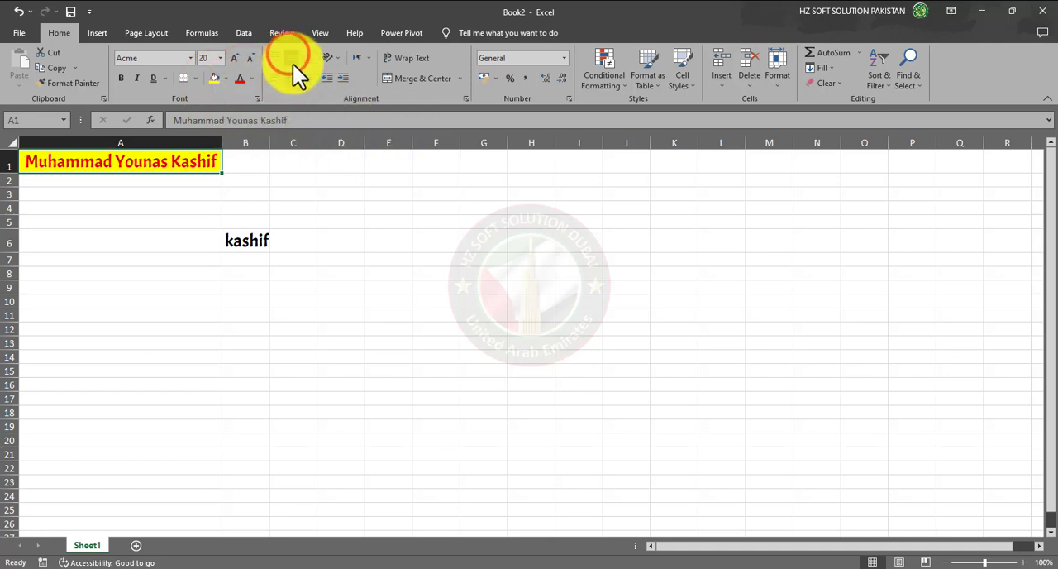
{"action": "left_click_drag", "start_coordinate": [10, 173], "coordinate": [9, 222]}
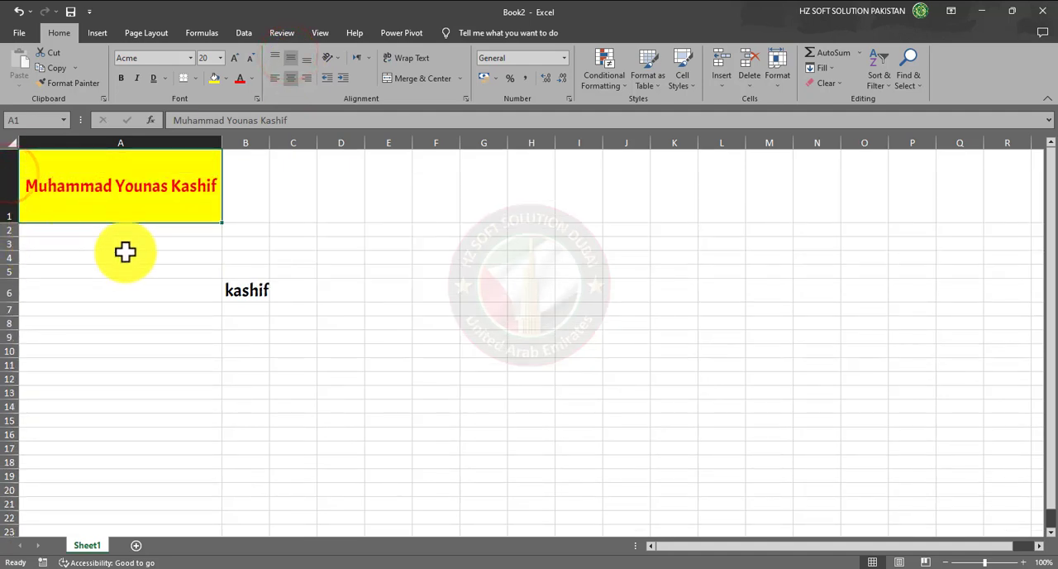
{"action": "left_click", "coordinate": [308, 58]}
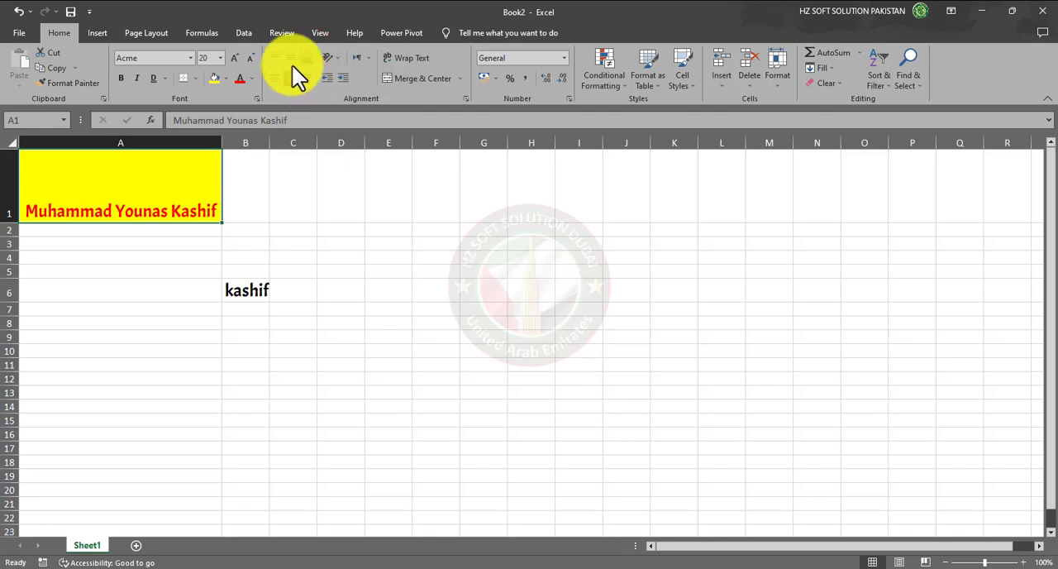
{"action": "left_click", "coordinate": [288, 58]}
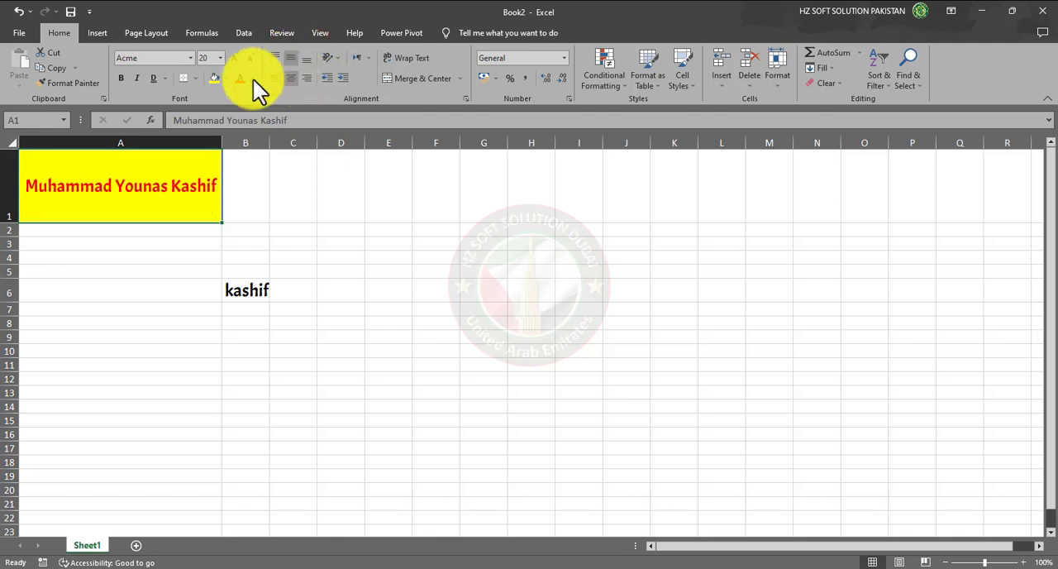
{"action": "left_click_drag", "start_coordinate": [221, 145], "coordinate": [263, 147]}
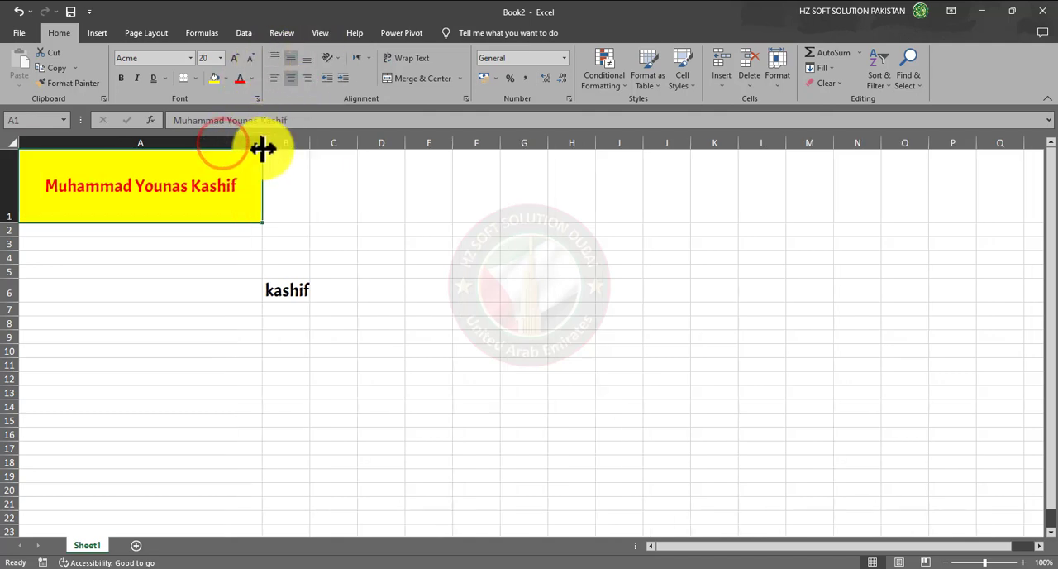
- Try the top, middle and bottom and the left, centre and right alignments on cell A1, ending with the name centred both ways
{"action": "left_click", "coordinate": [273, 57]}
{"action": "left_click", "coordinate": [291, 58]}
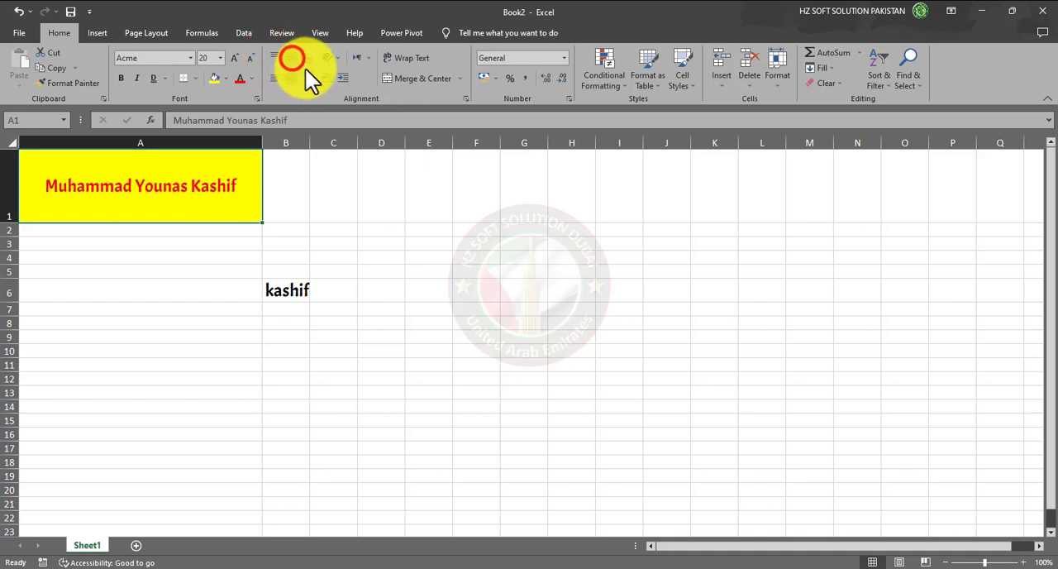
{"action": "left_click", "coordinate": [306, 58]}
{"action": "left_click", "coordinate": [274, 78]}
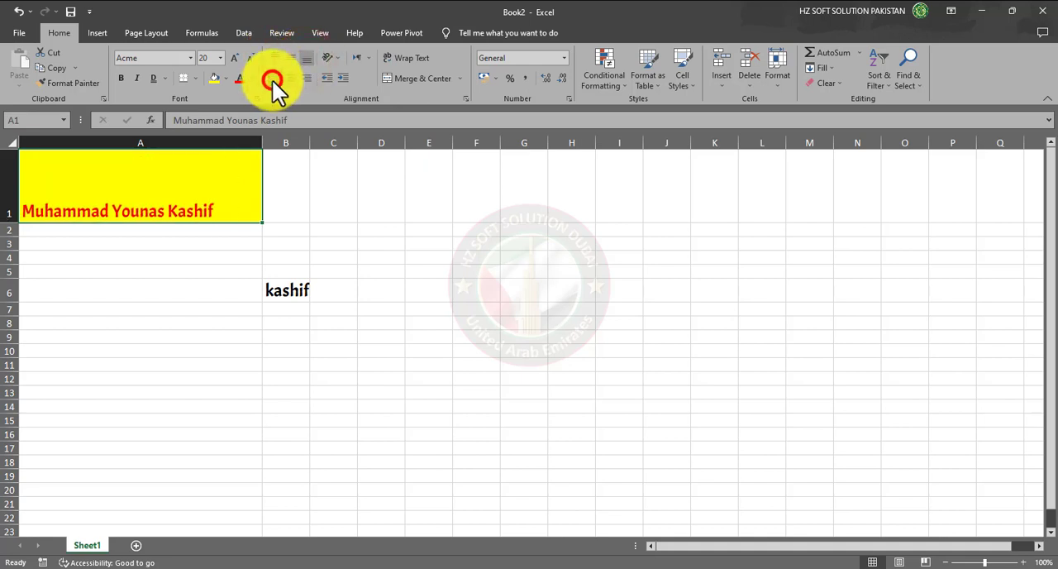
{"action": "left_click", "coordinate": [291, 78]}
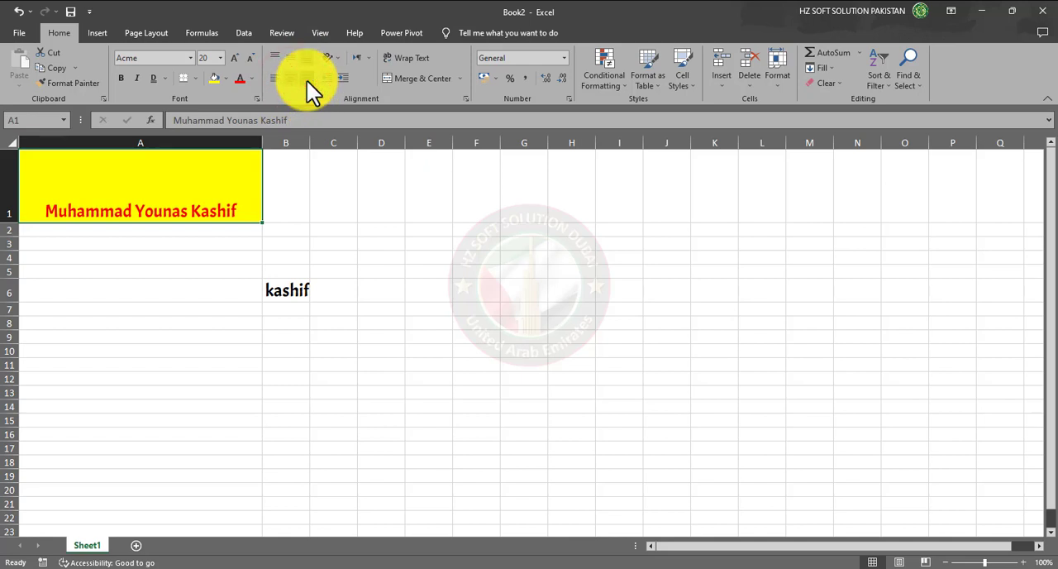
{"action": "left_click", "coordinate": [306, 79]}
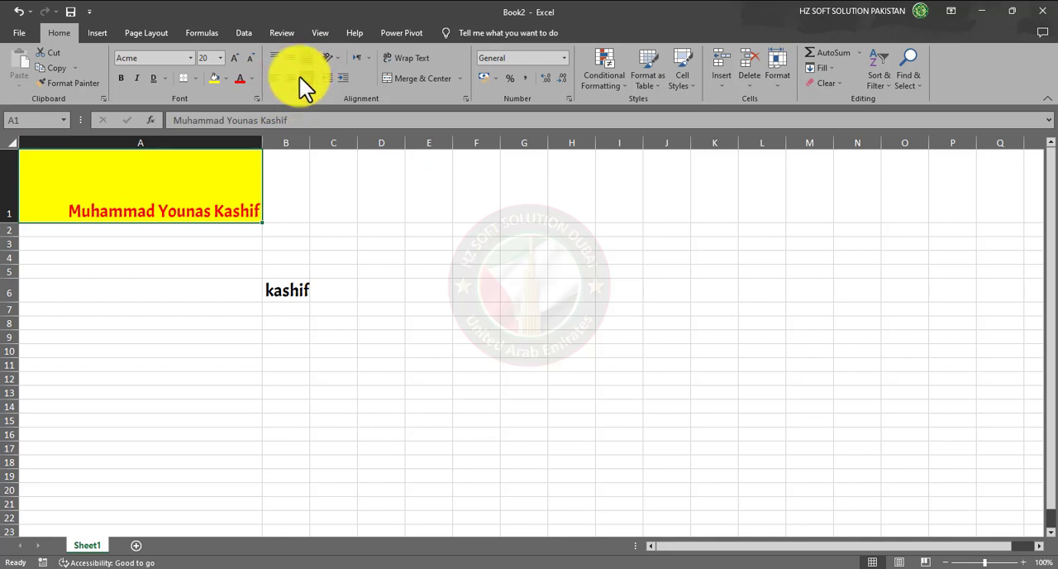
{"action": "left_click", "coordinate": [291, 78]}
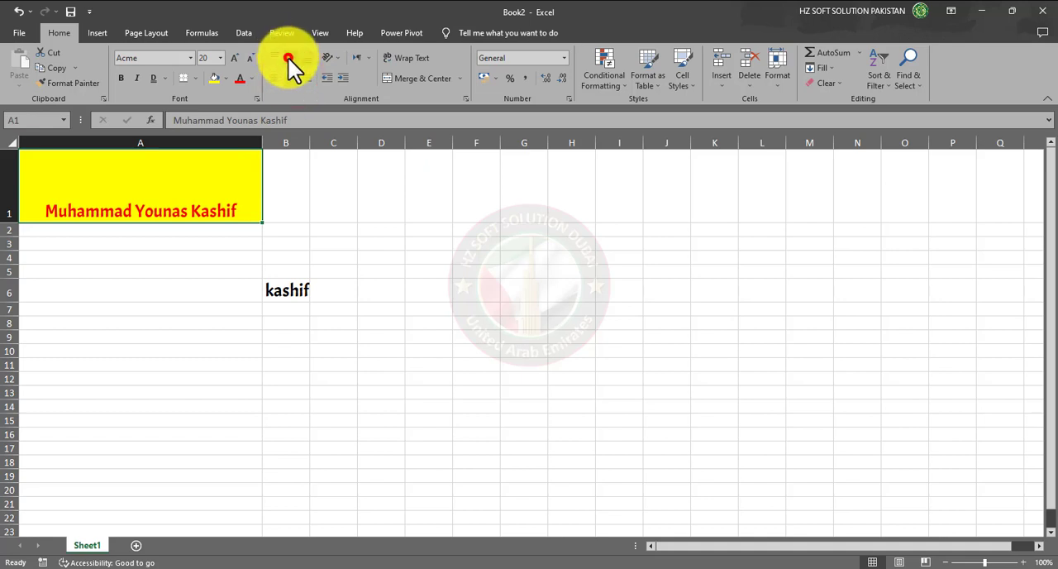
{"action": "left_click", "coordinate": [289, 58]}
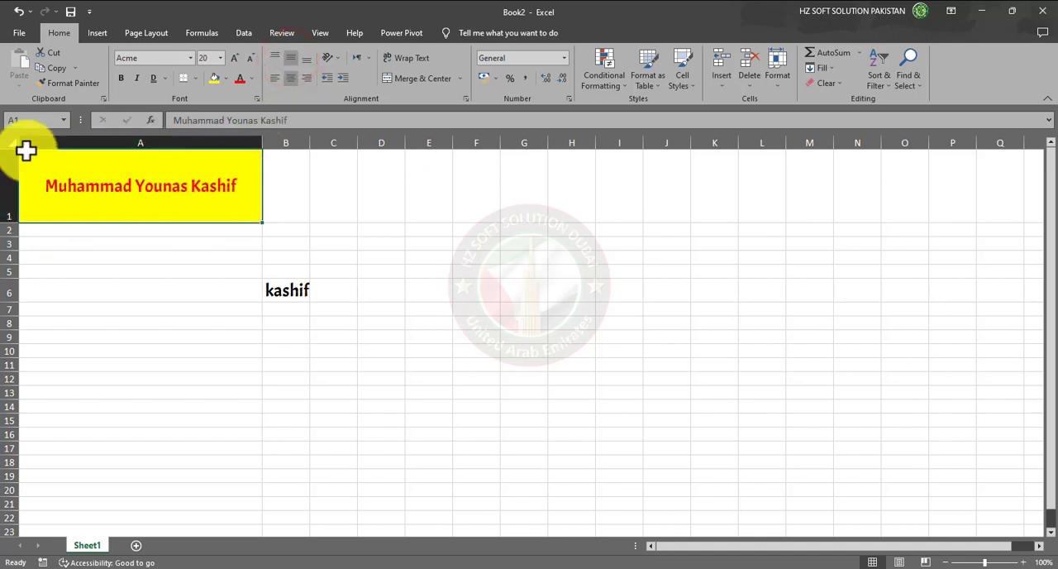
- Try left and right alignment on the name in cell A1 once more, and centre it horizontally again
{"action": "left_click", "coordinate": [274, 78]}
{"action": "left_click", "coordinate": [305, 76]}
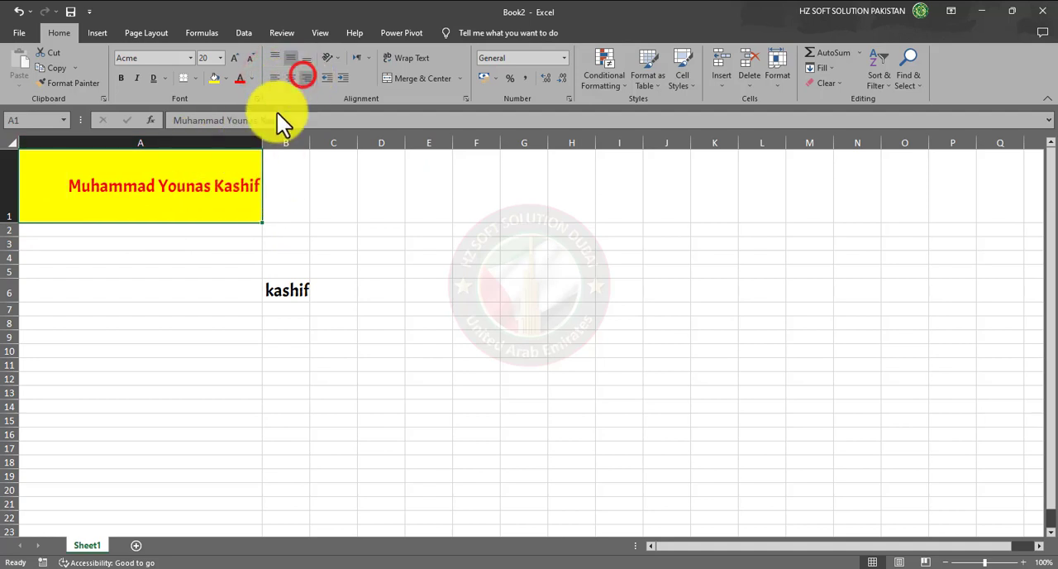
{"action": "left_click", "coordinate": [290, 78]}
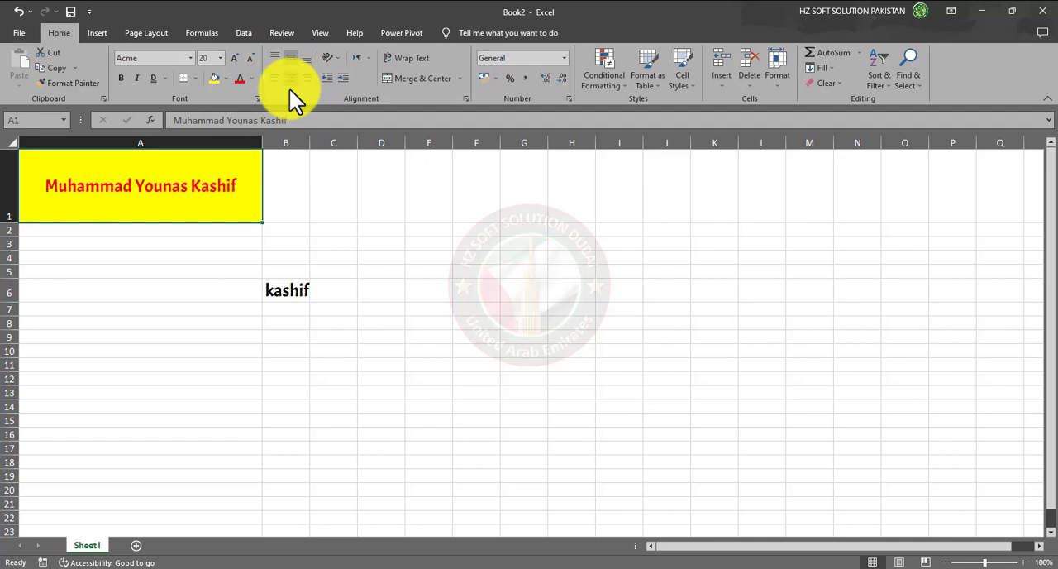
{"action": "left_click", "coordinate": [280, 354]}
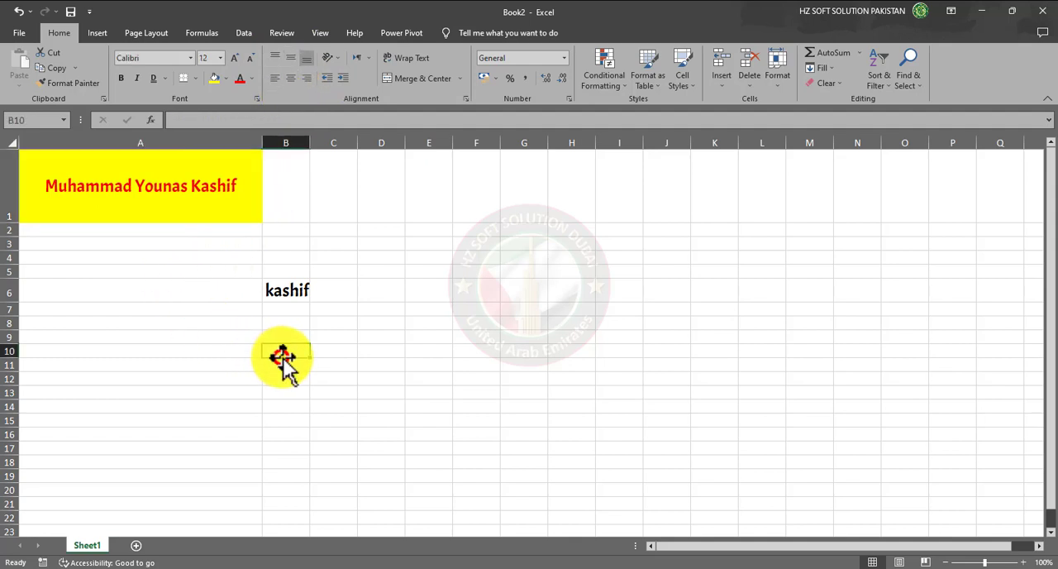
{"action": "left_click", "coordinate": [187, 199]}
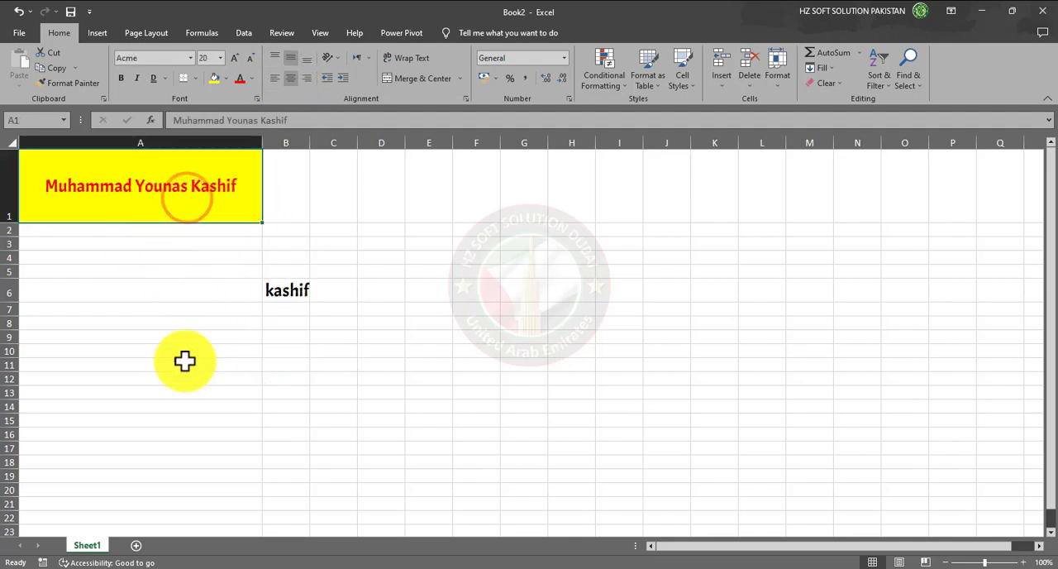
{"action": "left_click", "coordinate": [301, 292]}
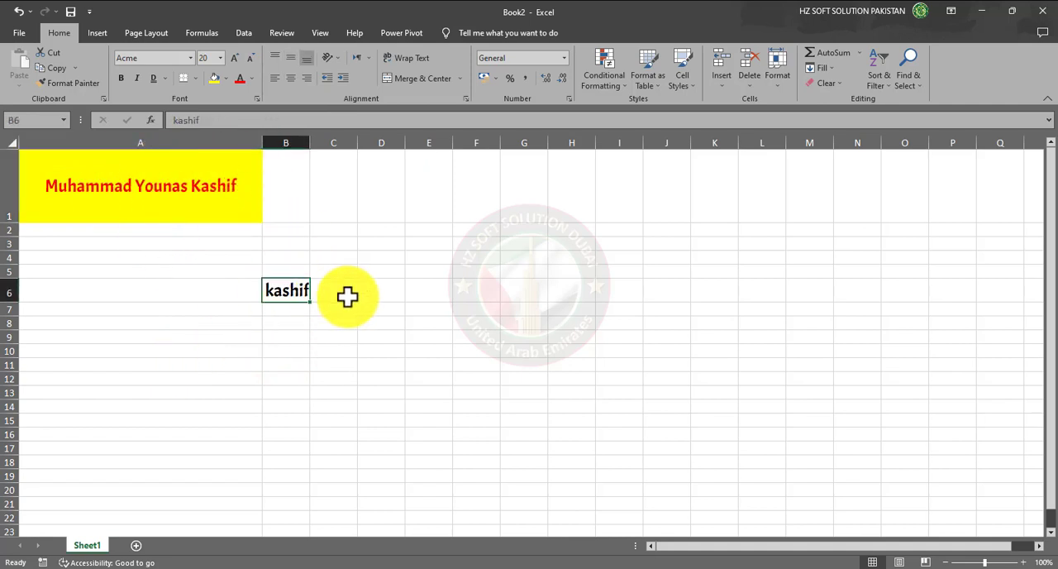
{"action": "left_click", "coordinate": [86, 84]}
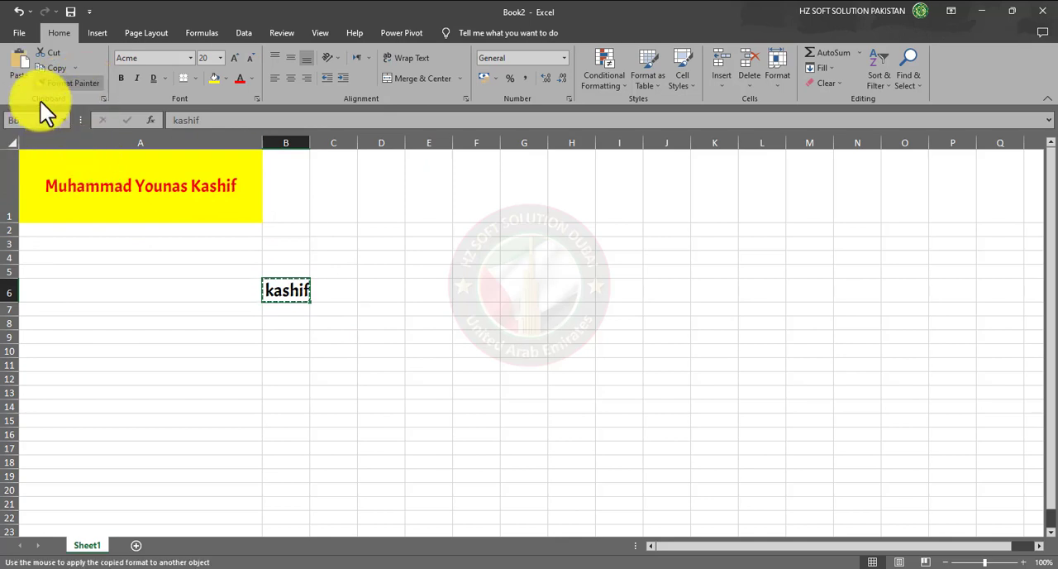
{"action": "left_click", "coordinate": [52, 83]}
- Copy the yellow fill, red text and centred alignment of cell A1 onto cell B6 with Format Painter
{"action": "left_click", "coordinate": [137, 215]}
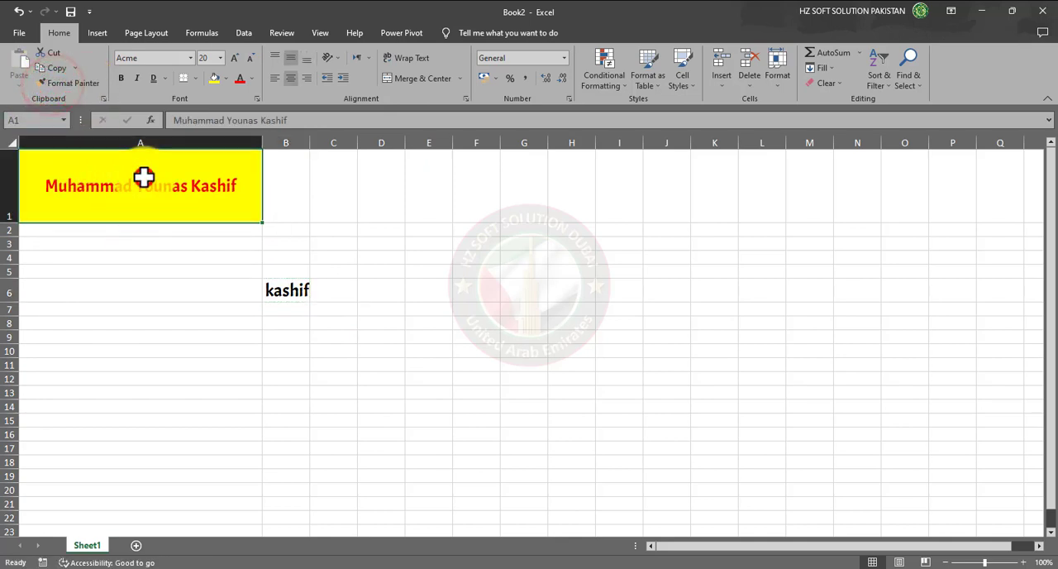
{"action": "left_click", "coordinate": [62, 84]}
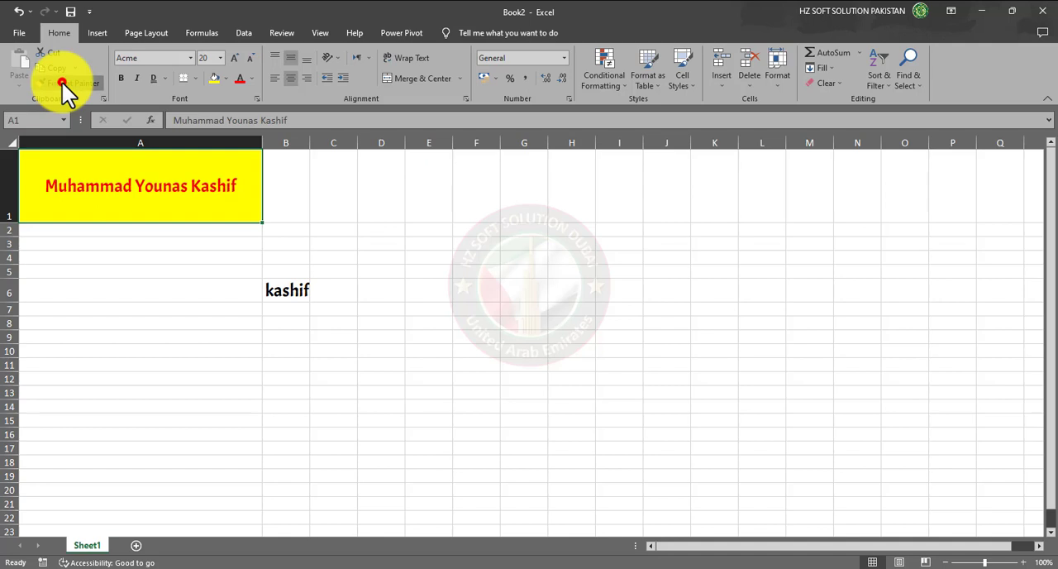
{"action": "left_click", "coordinate": [285, 291]}
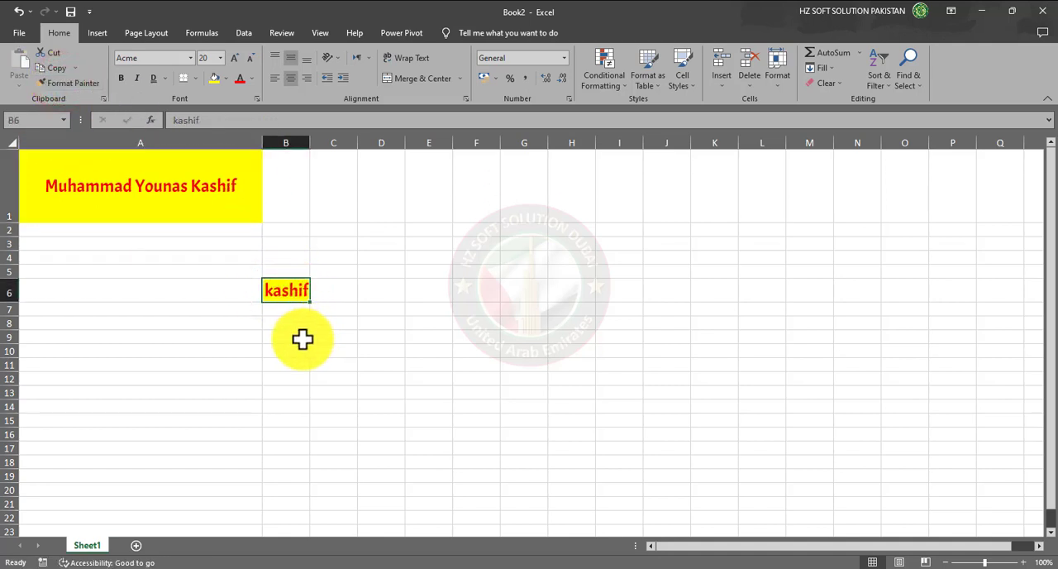
{"action": "left_click", "coordinate": [295, 320]}
{"action": "left_click", "coordinate": [289, 293]}
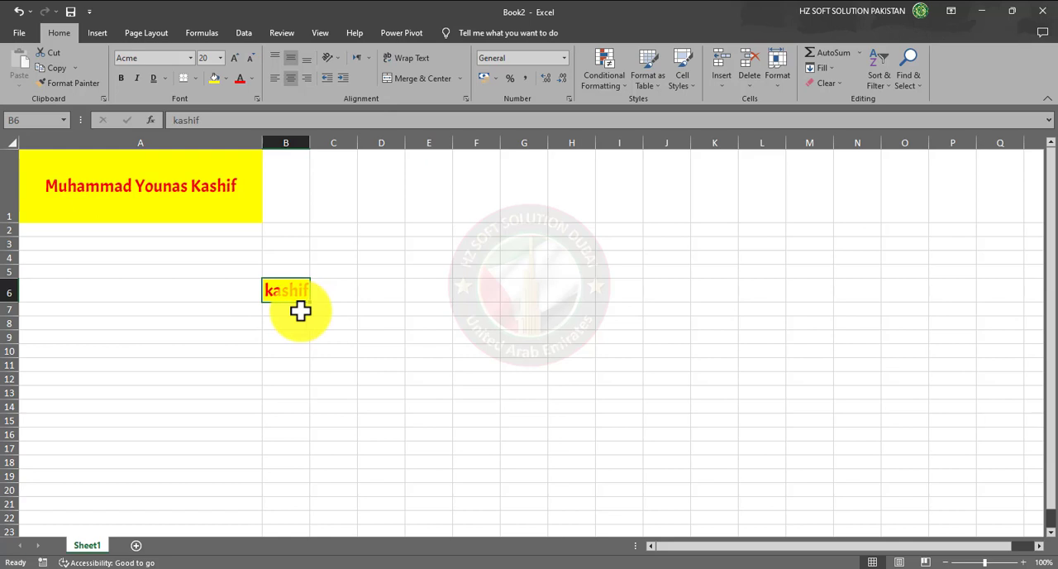
- Increase the height of row 6 and the width of column B around the name in cell B6
{"action": "left_click", "coordinate": [163, 186]}
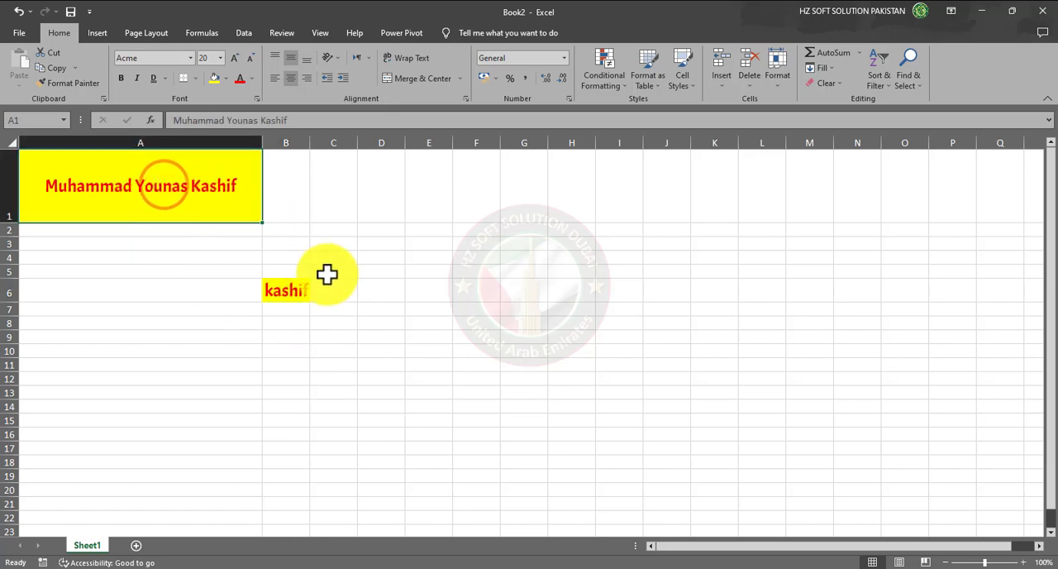
{"action": "left_click", "coordinate": [286, 291]}
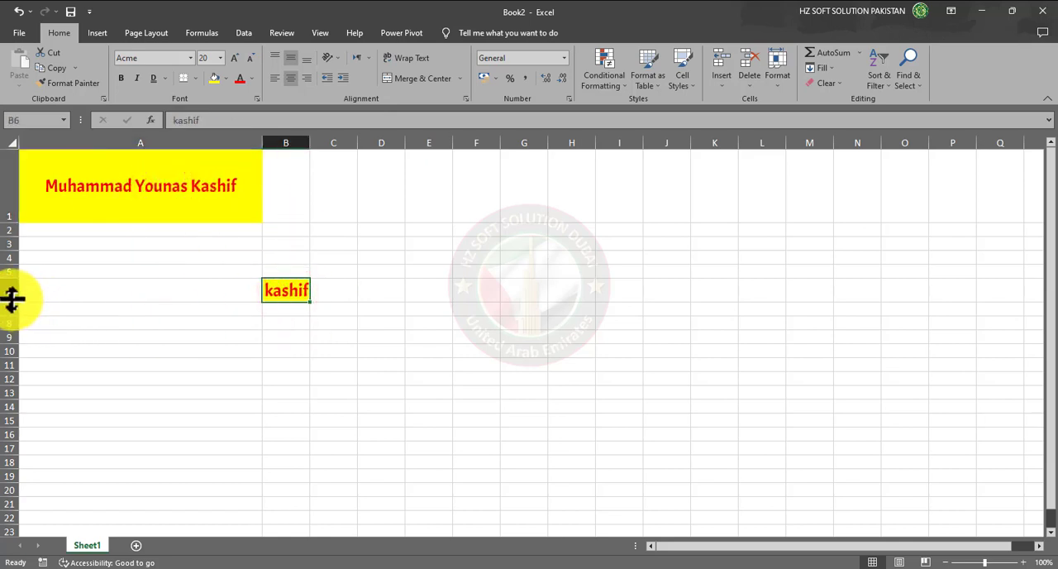
{"action": "left_click_drag", "start_coordinate": [13, 299], "coordinate": [14, 331]}
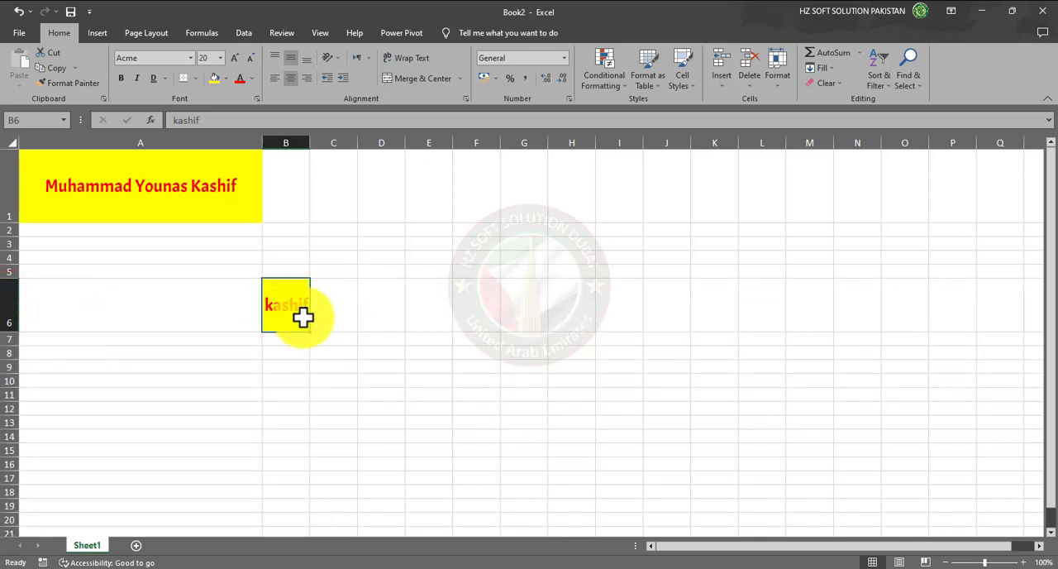
{"action": "left_click_drag", "start_coordinate": [310, 144], "coordinate": [382, 152]}
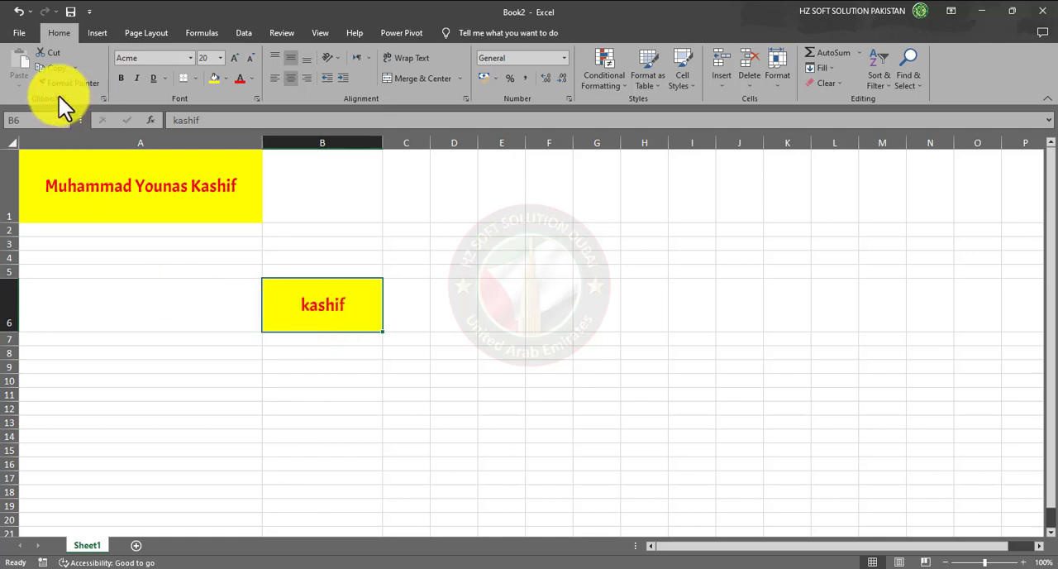
- Enter the heading Class in cell B1
{"action": "left_click", "coordinate": [489, 330]}
{"action": "left_click", "coordinate": [353, 199]}
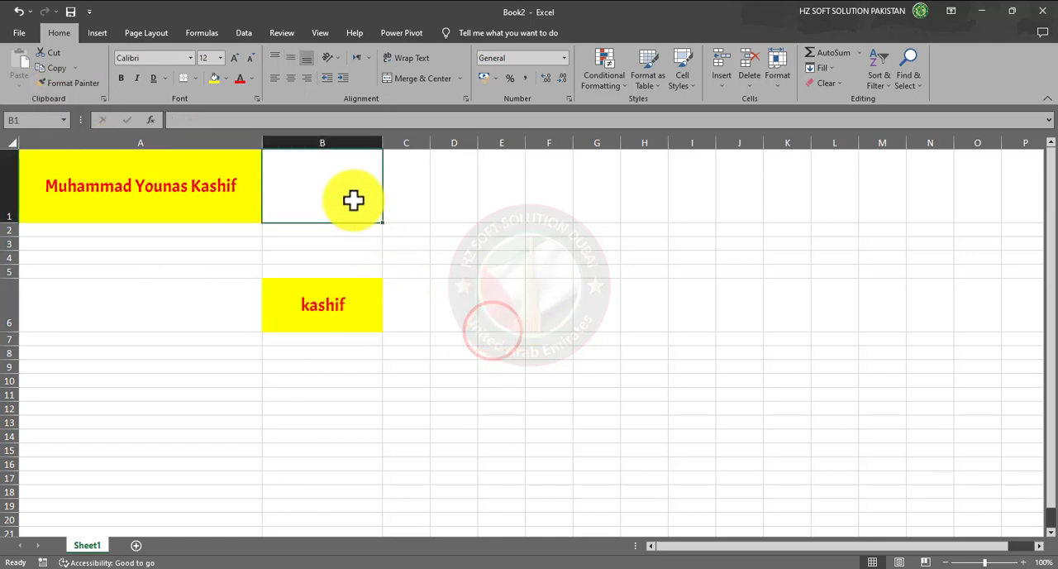
{"action": "left_click", "coordinate": [356, 187]}
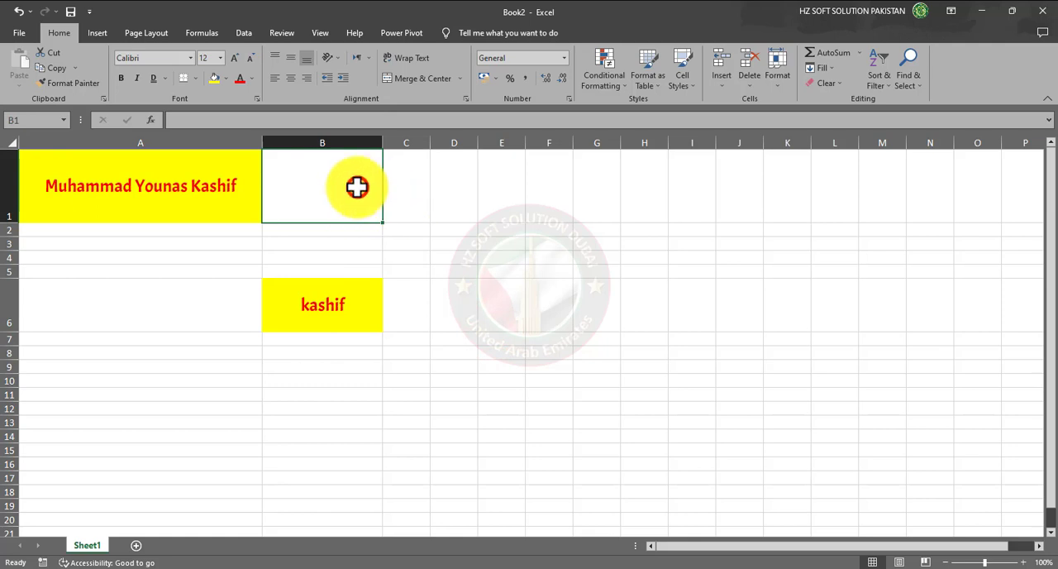
{"action": "type", "text": "Clas"}
{"action": "type", "text": "ss"}
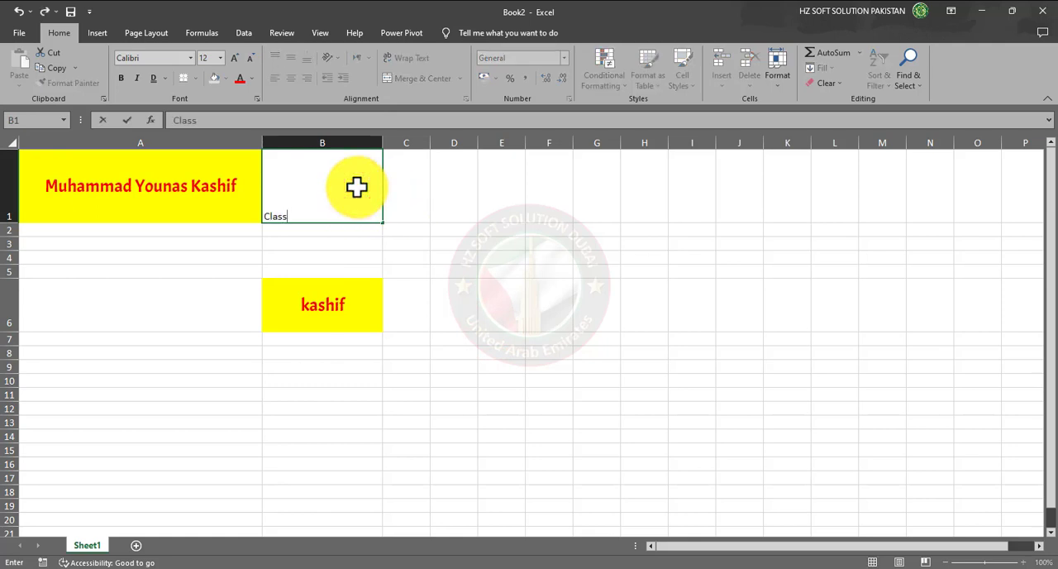
{"action": "left_click", "coordinate": [463, 304]}
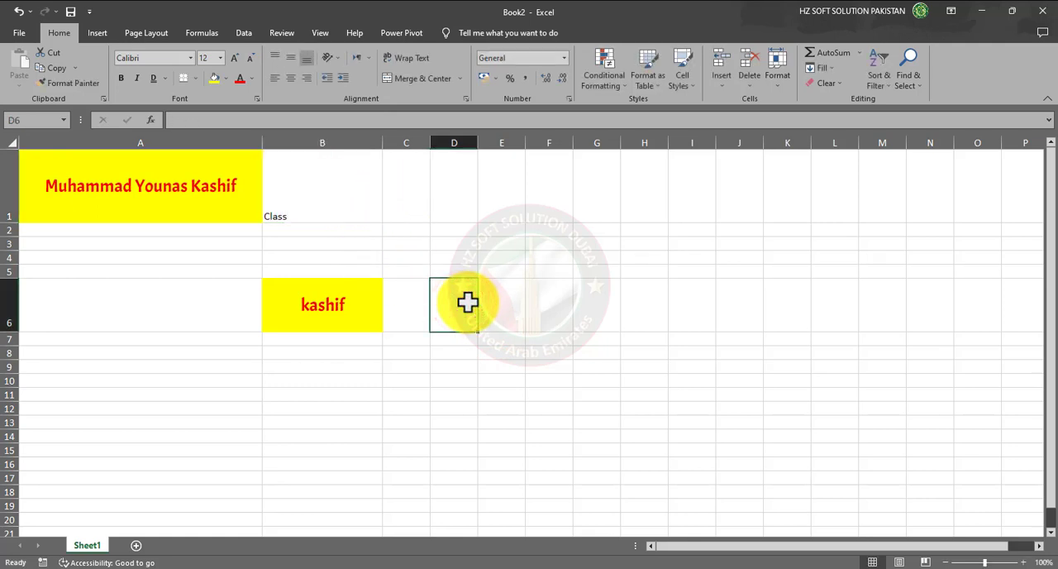
- Copy the Class heading from cell B1 and paste it into cell G11
{"action": "left_click", "coordinate": [290, 215]}
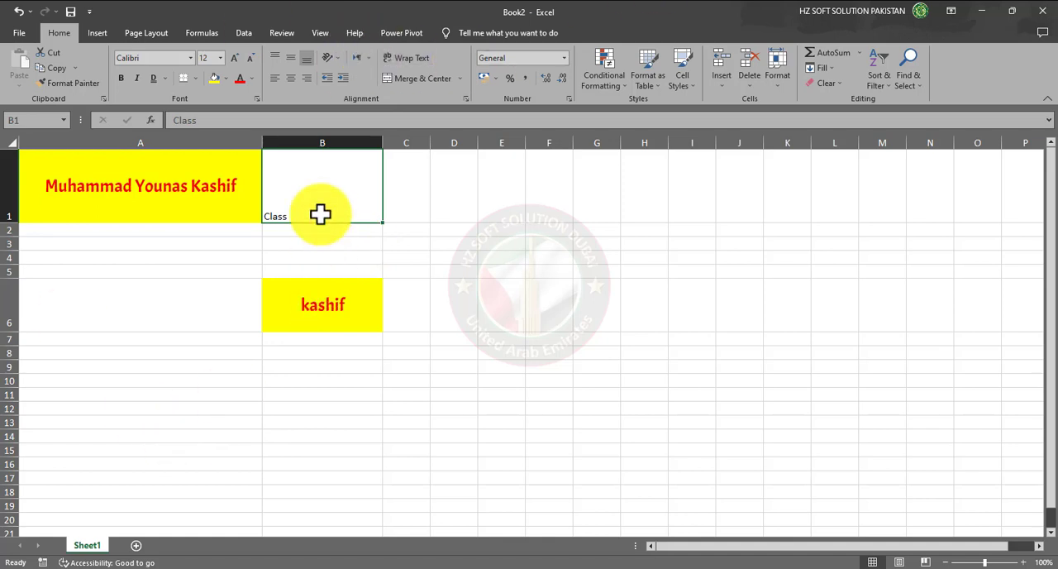
{"action": "left_click", "coordinate": [55, 66]}
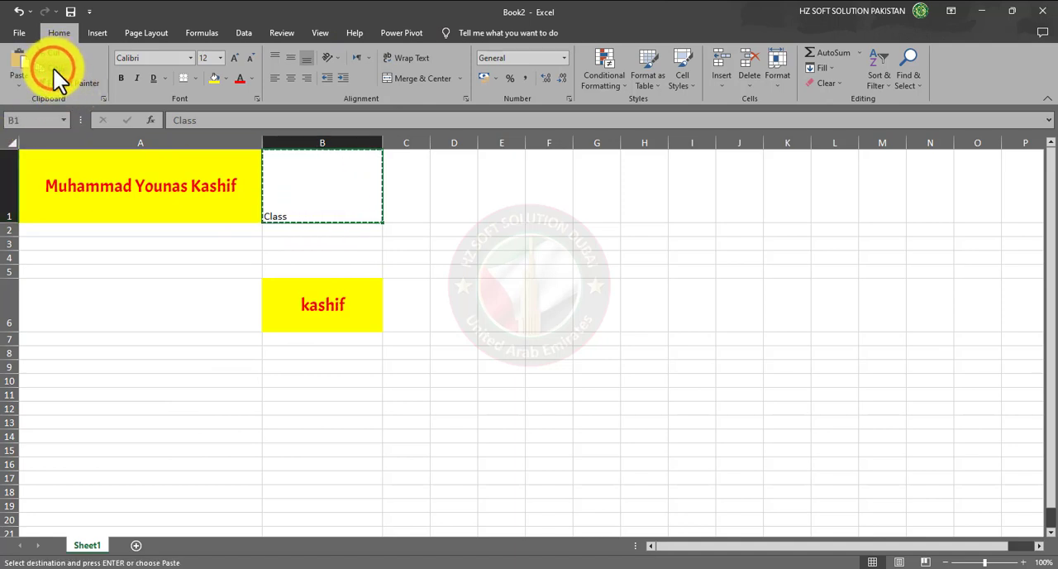
{"action": "left_click", "coordinate": [490, 231]}
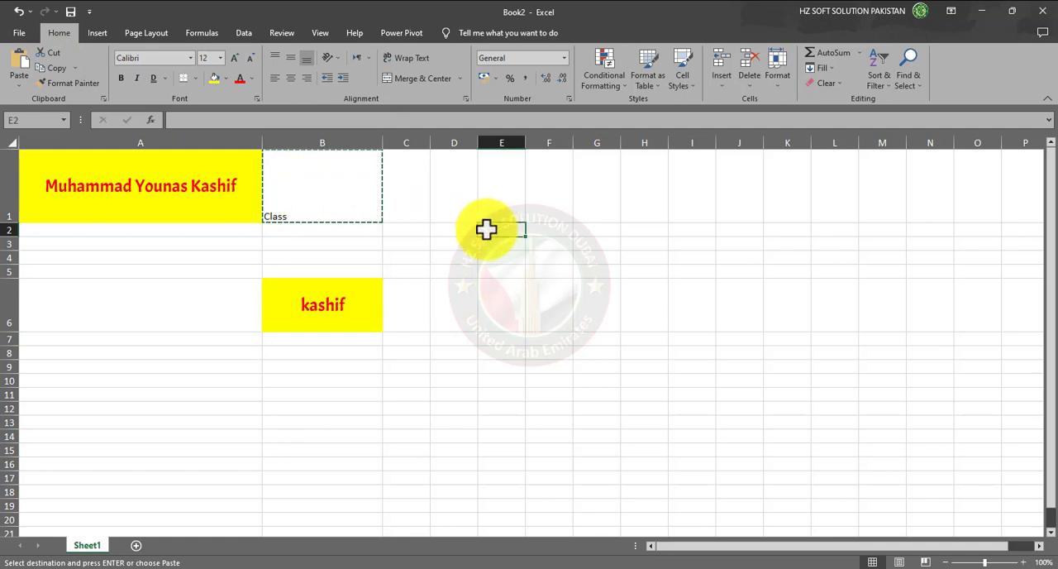
{"action": "left_click", "coordinate": [599, 393]}
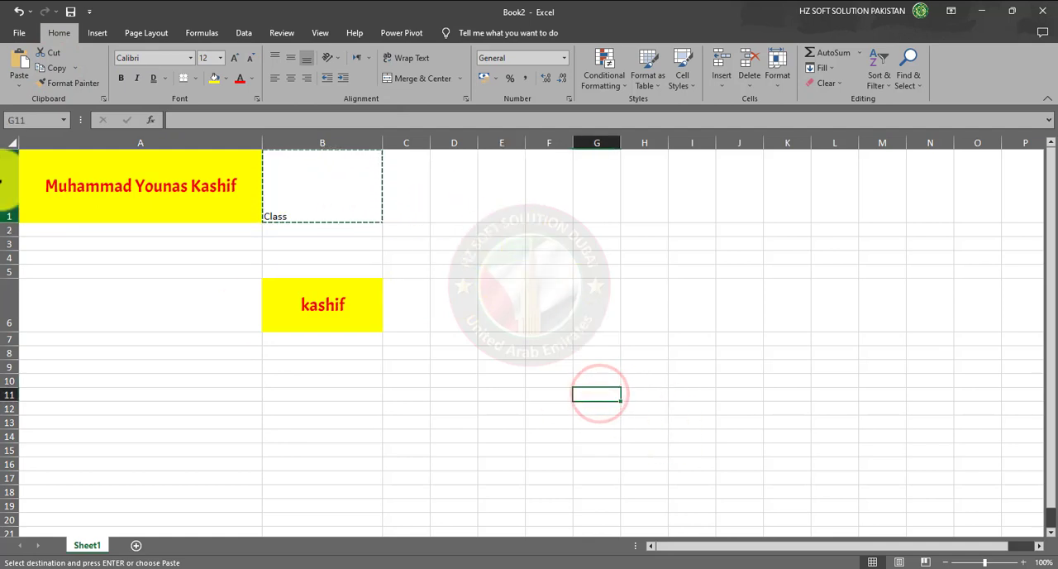
{"action": "left_click", "coordinate": [19, 64]}
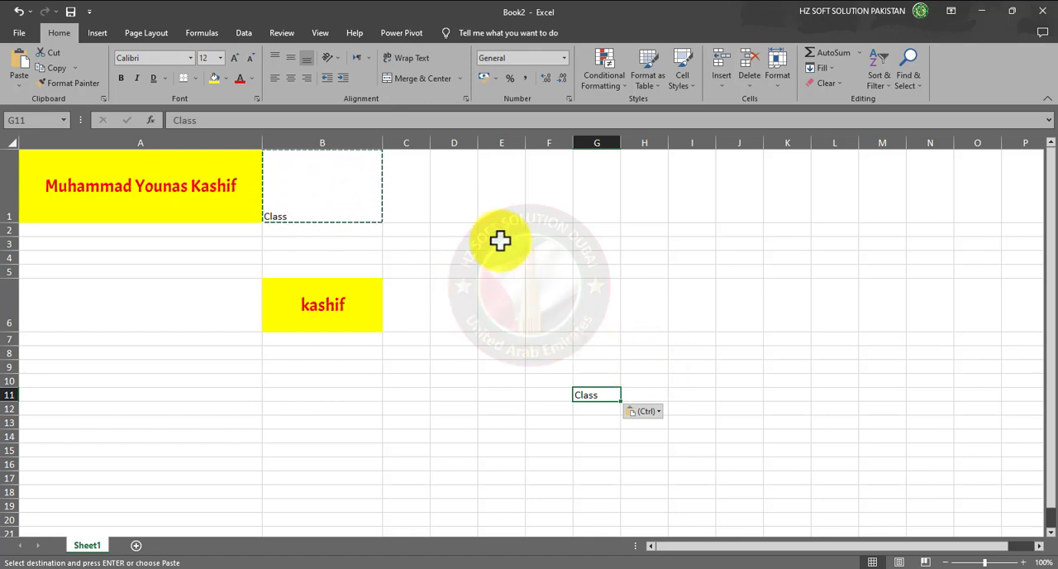
- Paste the copied Class text throughout the ranges E2:L6 and D14:N20
{"action": "mouse_move", "coordinate": [498, 232]}
{"action": "left_mouse_down"}
{"action": "mouse_move", "coordinate": [550, 255]}
{"action": "mouse_move", "coordinate": [819, 310]}
{"action": "left_mouse_up"}
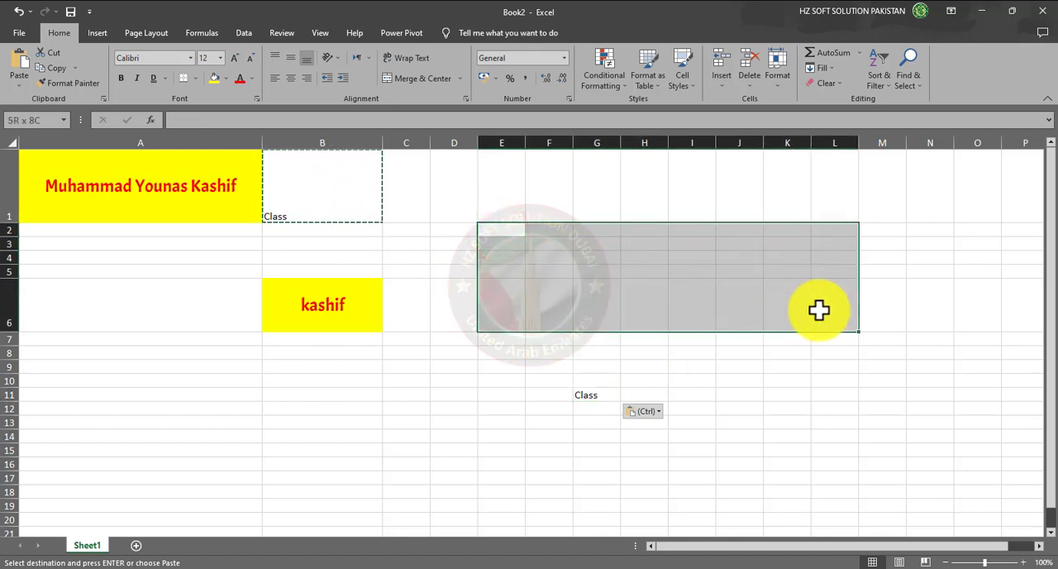
{"action": "left_click", "coordinate": [18, 56]}
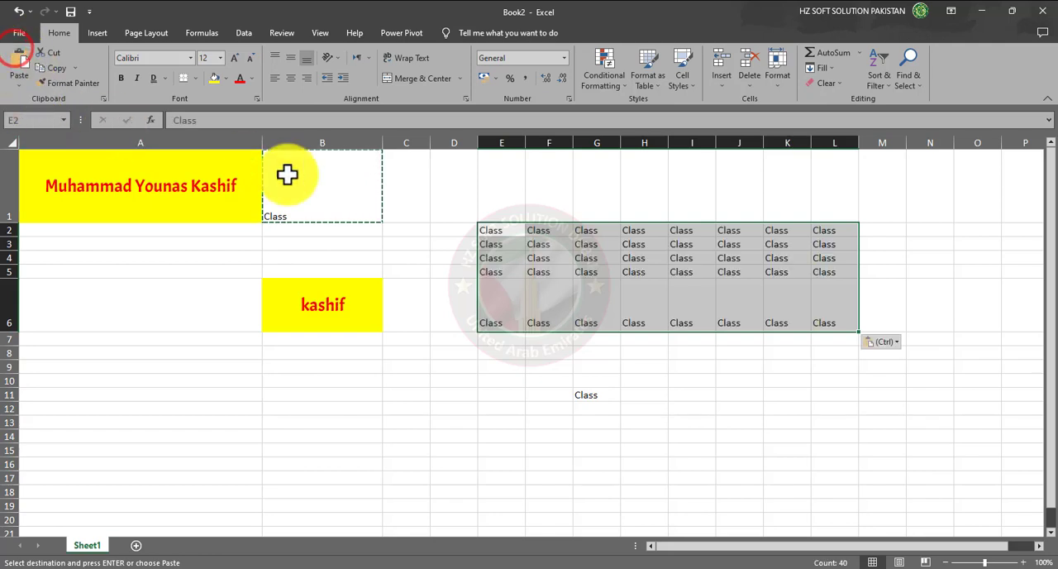
{"action": "mouse_move", "coordinate": [472, 430]}
{"action": "left_mouse_down"}
{"action": "mouse_move", "coordinate": [771, 471]}
{"action": "mouse_move", "coordinate": [934, 516]}
{"action": "left_mouse_up"}
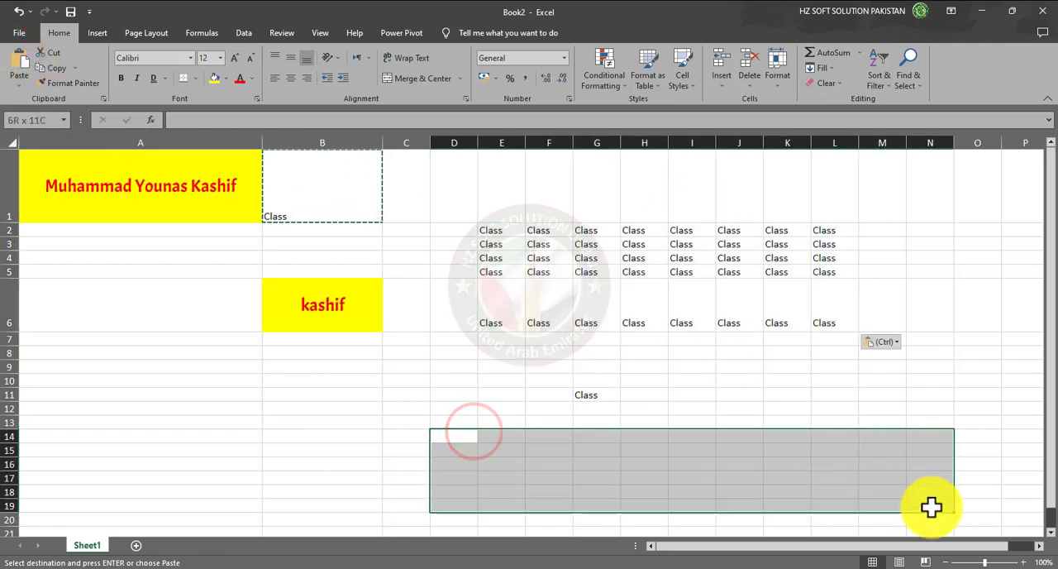
{"action": "left_click", "coordinate": [25, 62]}
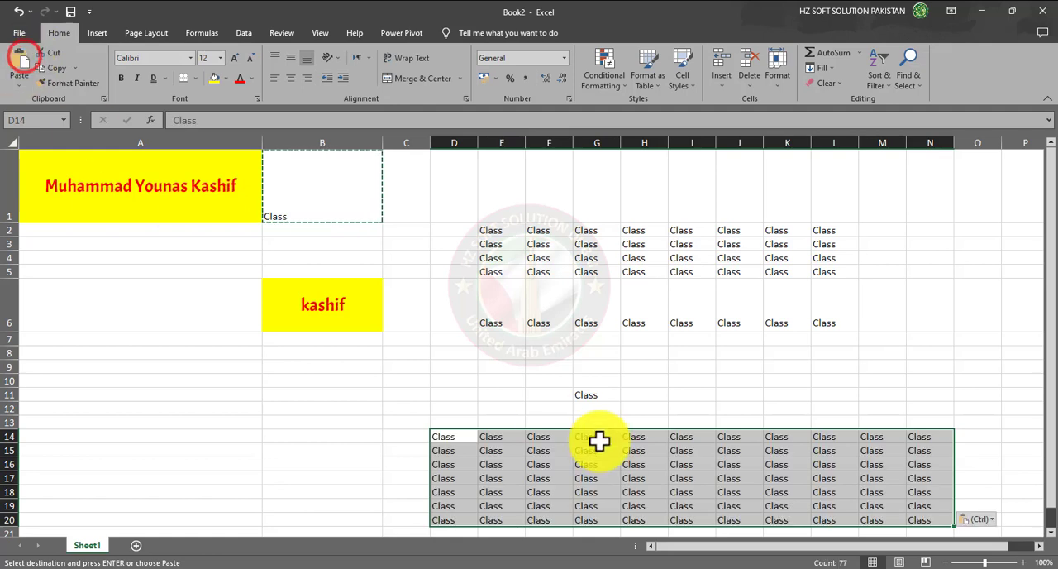
- Enter a test letter d in cell E8 and clear the cell again
{"action": "left_click", "coordinate": [502, 354]}
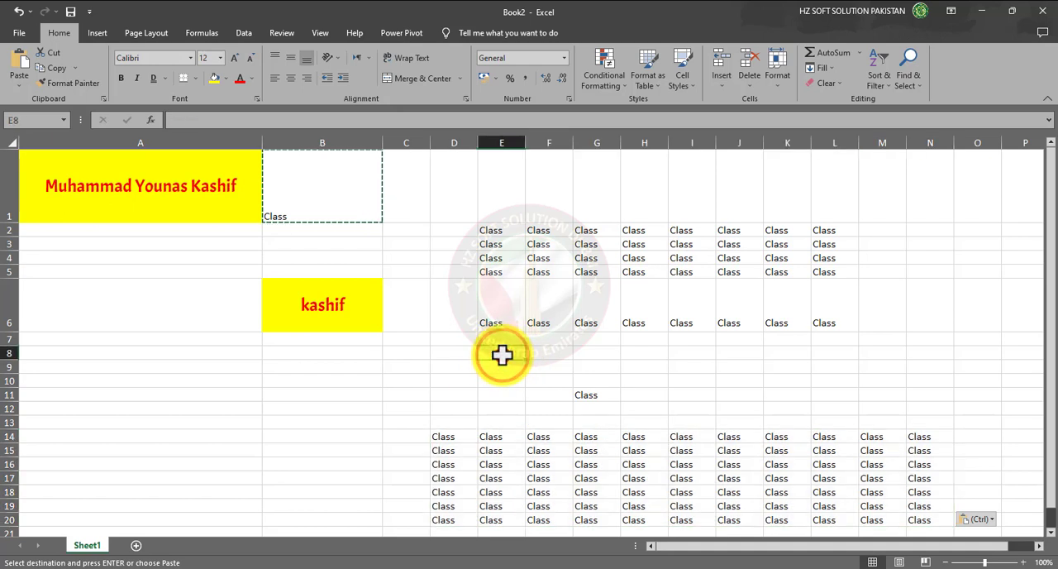
{"action": "key", "text": "Escape"}
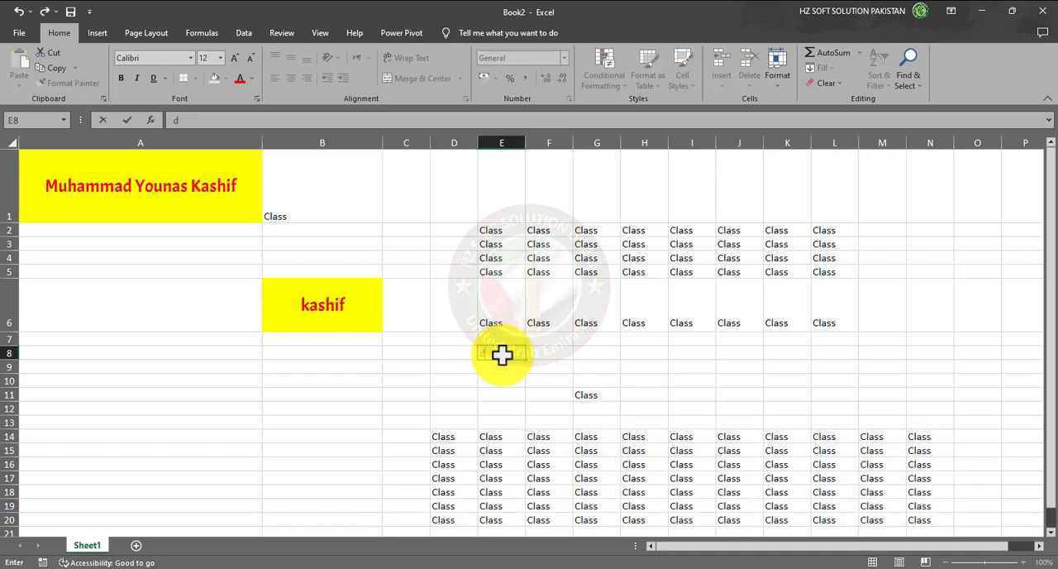
{"action": "left_click", "coordinate": [481, 379]}
{"action": "left_click_drag", "start_coordinate": [485, 351], "coordinate": [813, 351]}
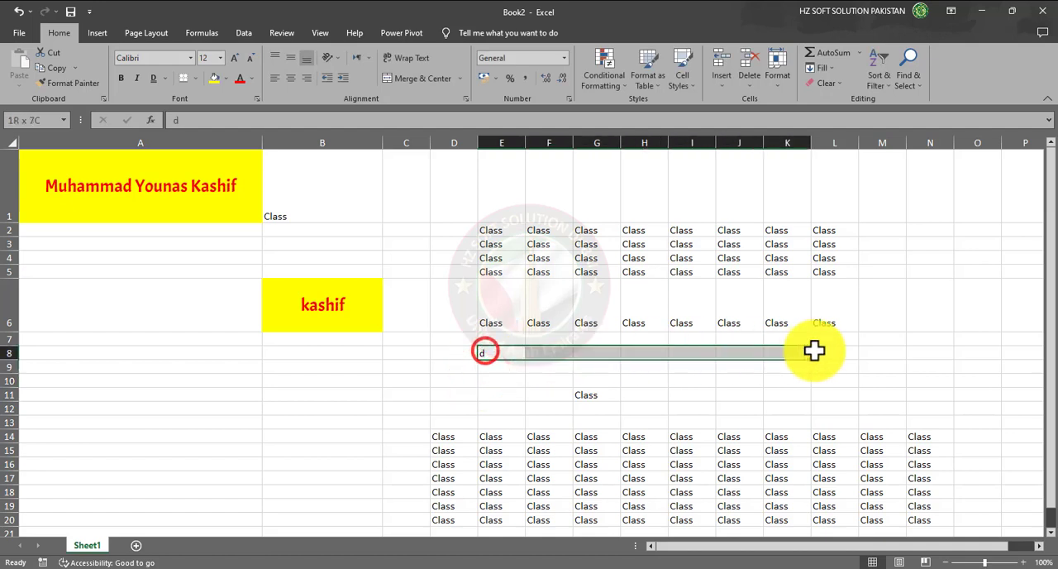
{"action": "type", "text": "d"}
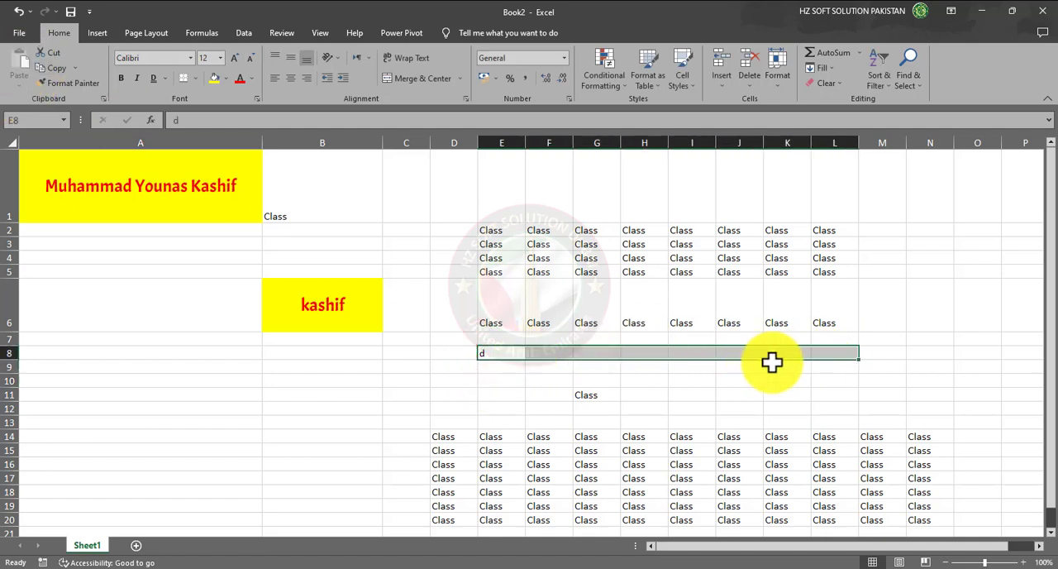
{"action": "left_click", "coordinate": [459, 382]}
{"action": "left_click", "coordinate": [495, 357]}
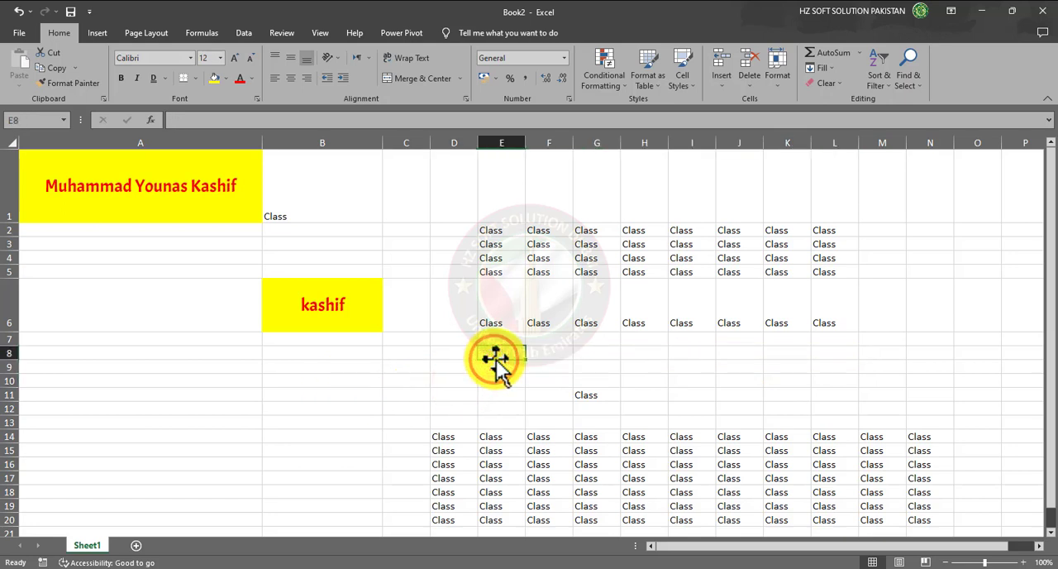
{"action": "key", "text": "Delete"}
- Cut the Class heading from cell B1, paste it into cell A11, and check both cells
{"action": "left_click", "coordinate": [301, 207]}
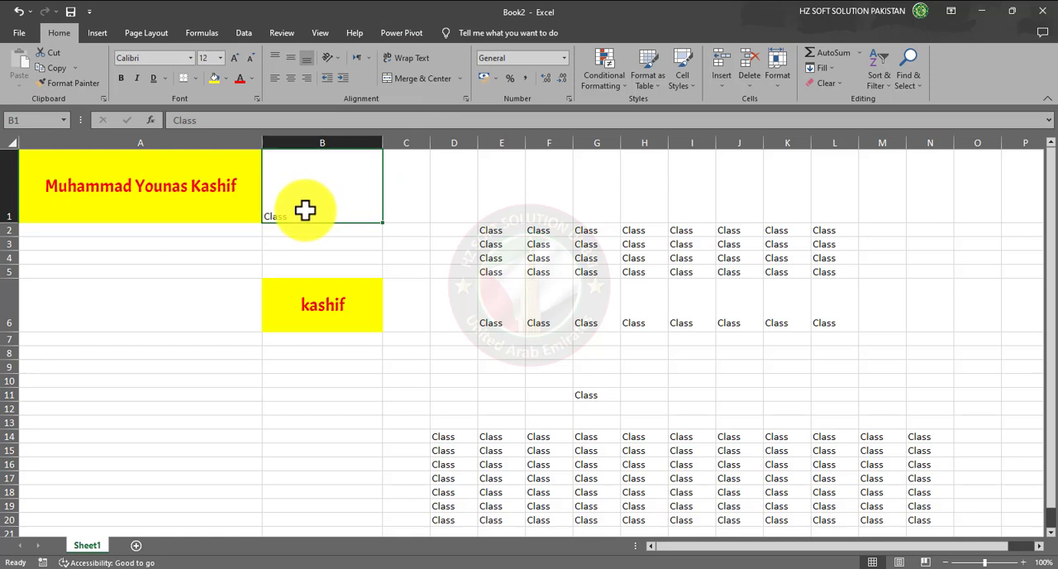
{"action": "left_click", "coordinate": [52, 52]}
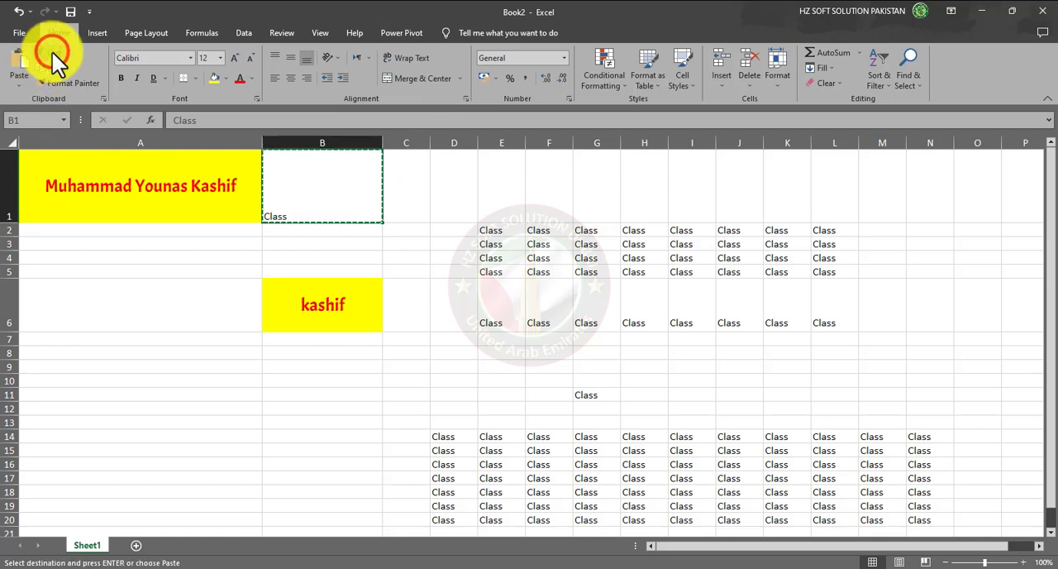
{"action": "left_click", "coordinate": [96, 389]}
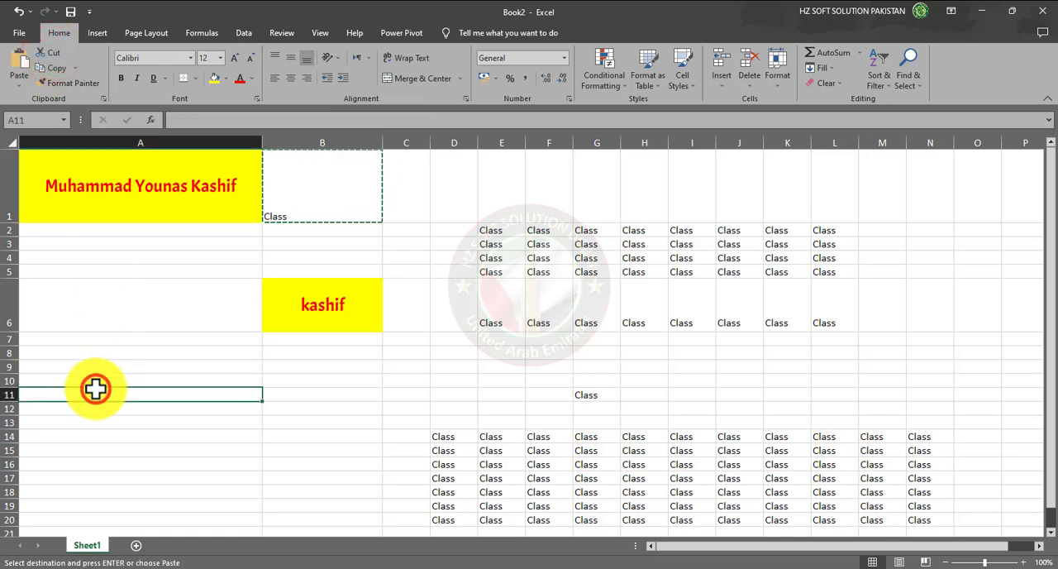
{"action": "left_click", "coordinate": [17, 68]}
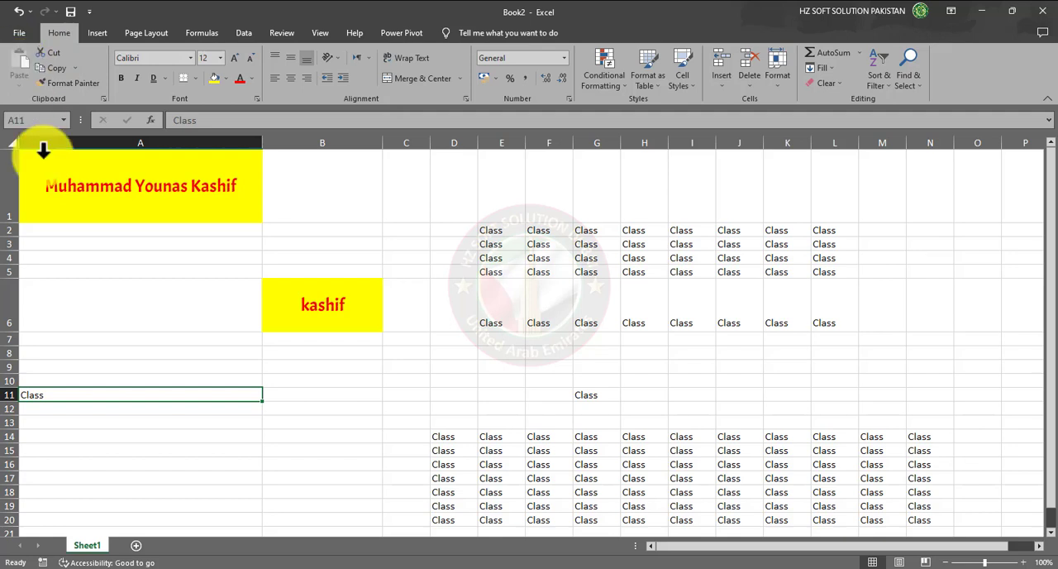
{"action": "left_click", "coordinate": [104, 406]}
{"action": "left_click", "coordinate": [104, 394]}
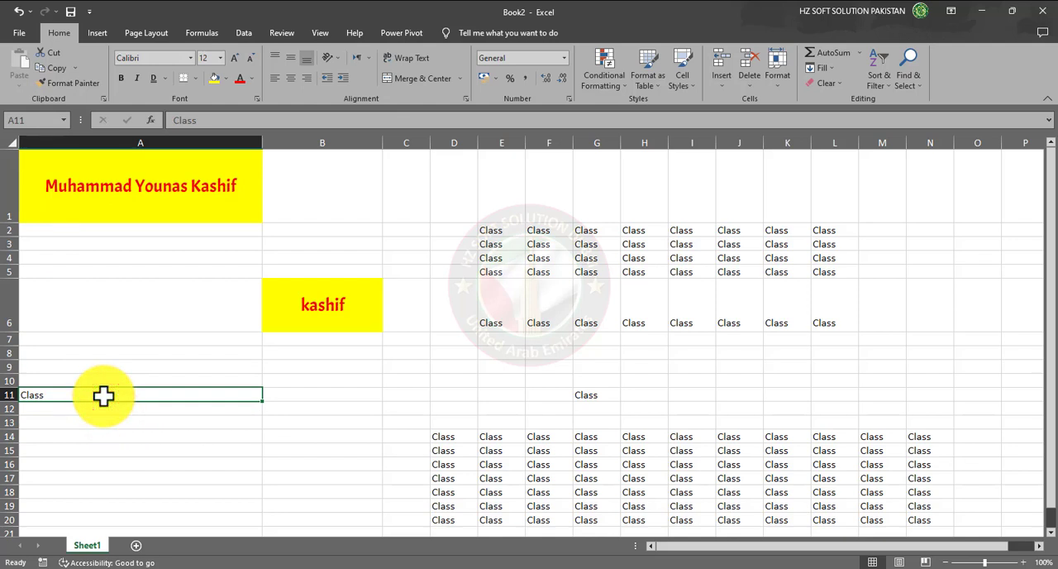
{"action": "left_click", "coordinate": [322, 193]}
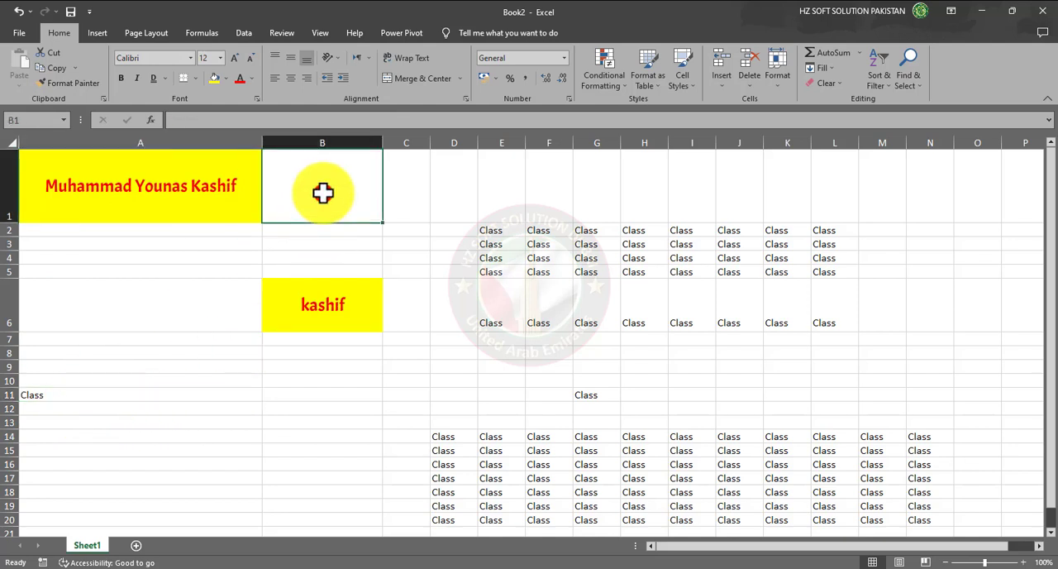
- Move the Class entry from cell A11 directly back to cell B1
{"action": "left_click", "coordinate": [73, 391]}
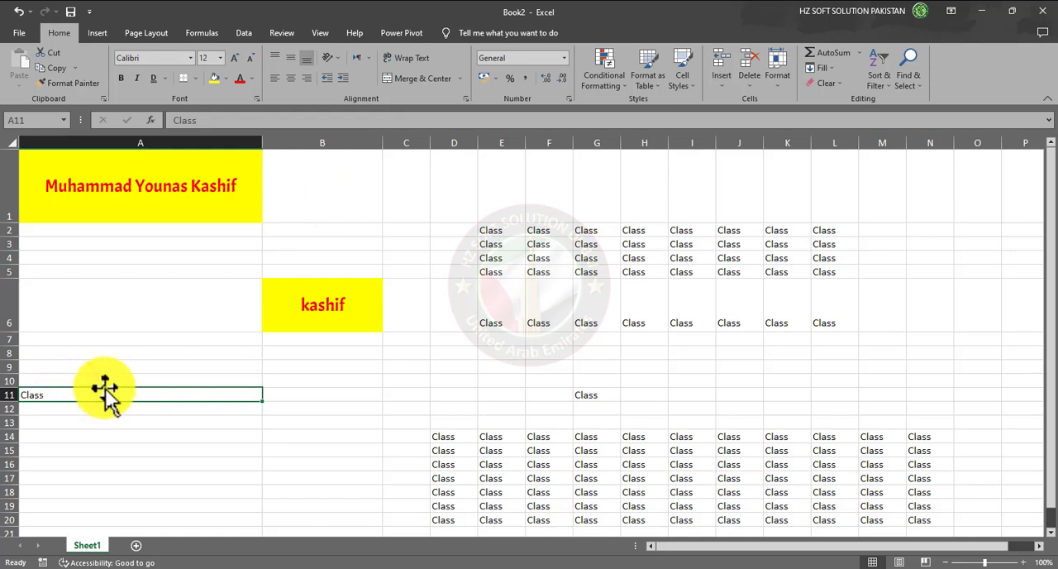
{"action": "left_click", "coordinate": [105, 387]}
{"action": "left_click", "coordinate": [104, 436]}
{"action": "left_click", "coordinate": [105, 400]}
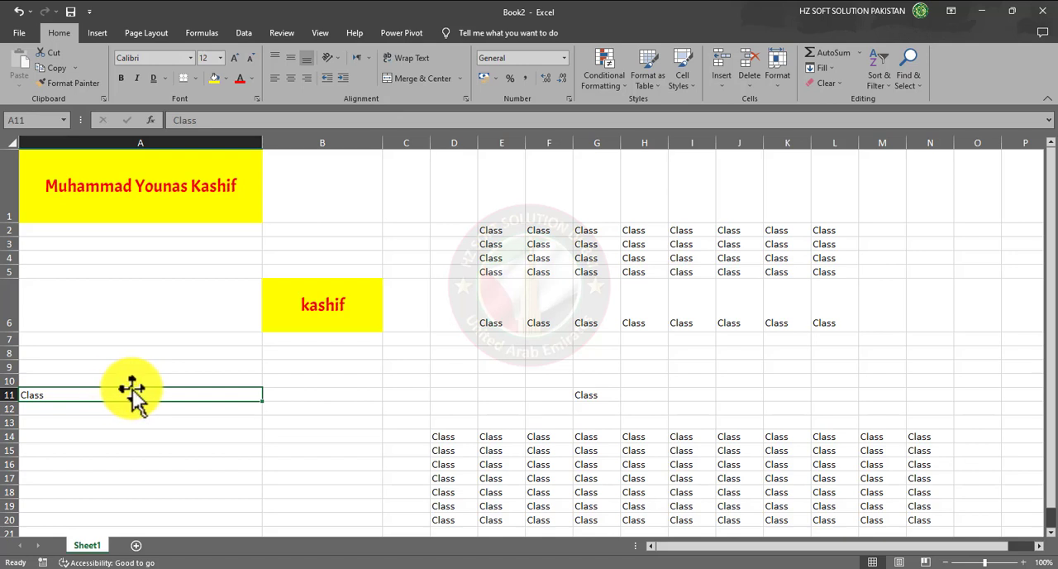
{"action": "left_click_drag", "start_coordinate": [132, 389], "coordinate": [329, 205]}
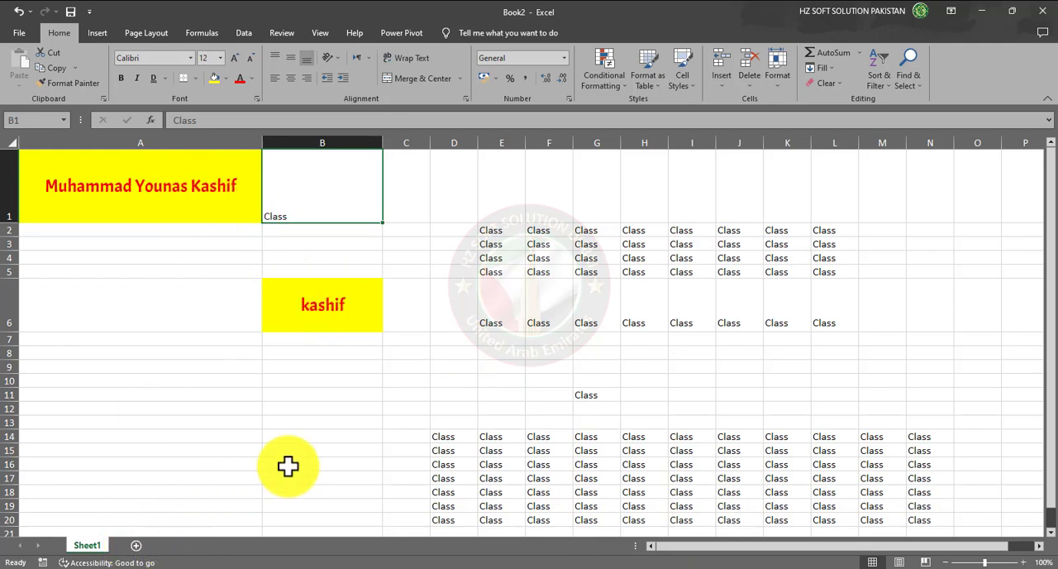
- Enter the text "Statement for the month of October" in the empty cell A28
{"action": "scroll", "coordinate": [330, 456], "scroll_direction": "down", "scroll_amount": 5}
{"action": "scroll", "coordinate": [353, 451], "scroll_direction": "down", "scroll_amount": 2}
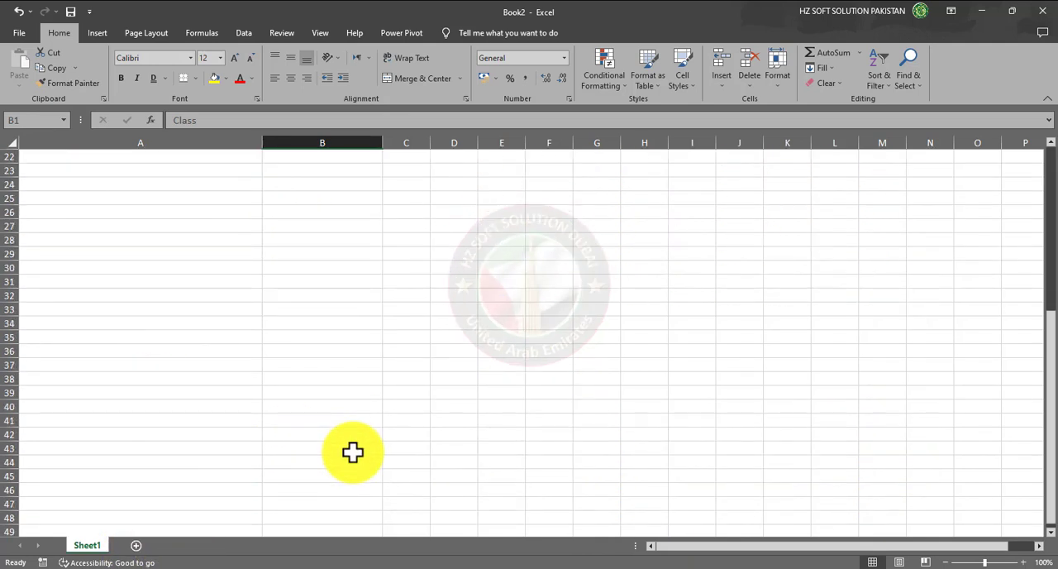
{"action": "left_click", "coordinate": [190, 237]}
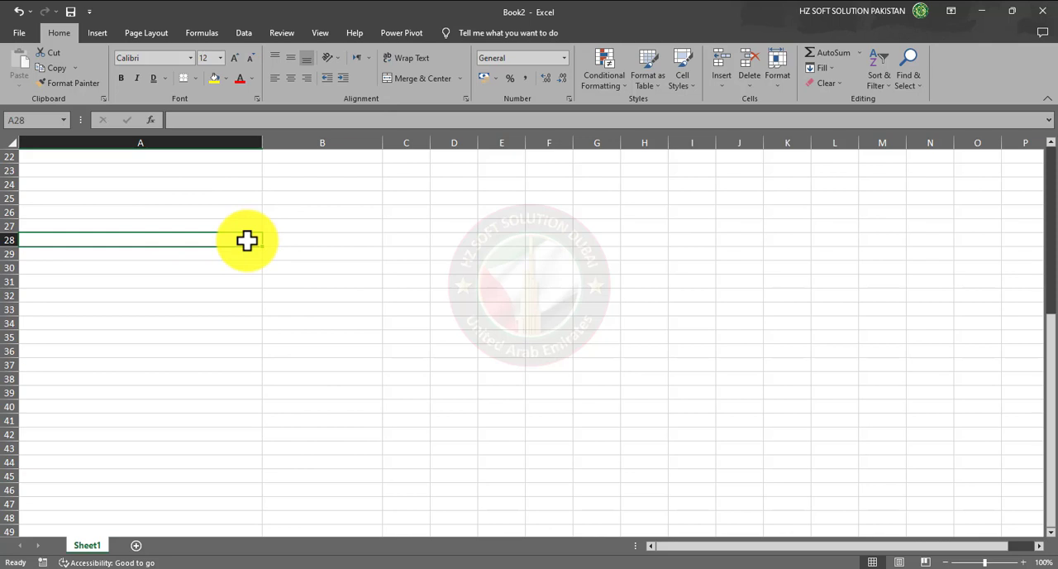
{"action": "type", "text": "Stat"}
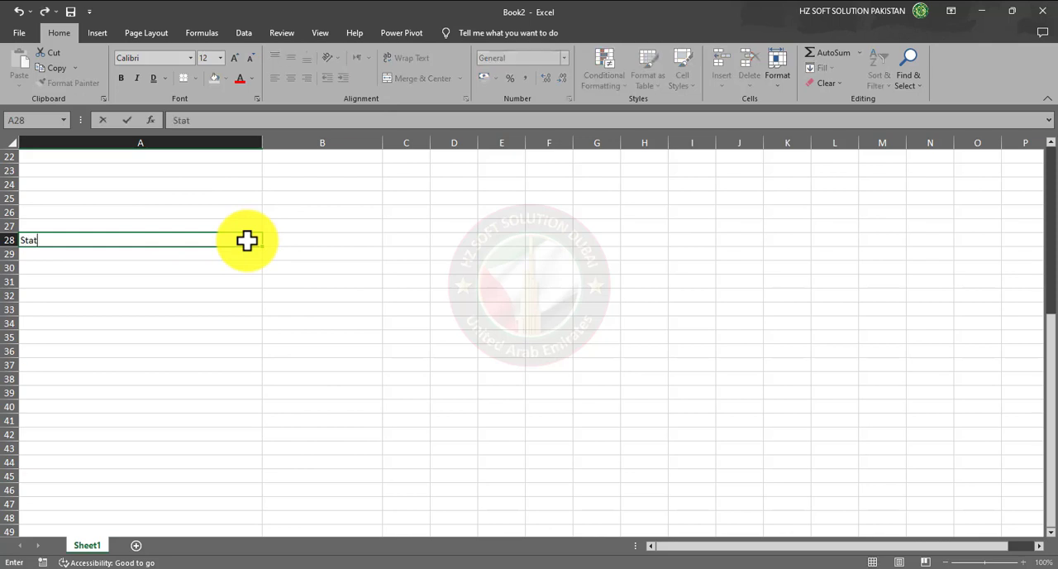
{"action": "type", "text": "ement for the mon"}
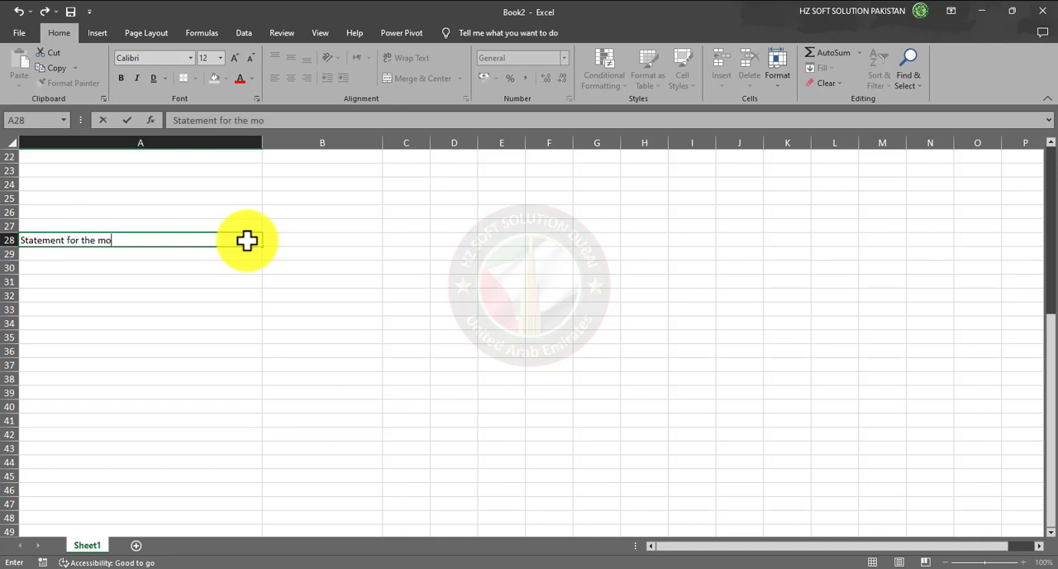
{"action": "key", "text": "BackSpace"}
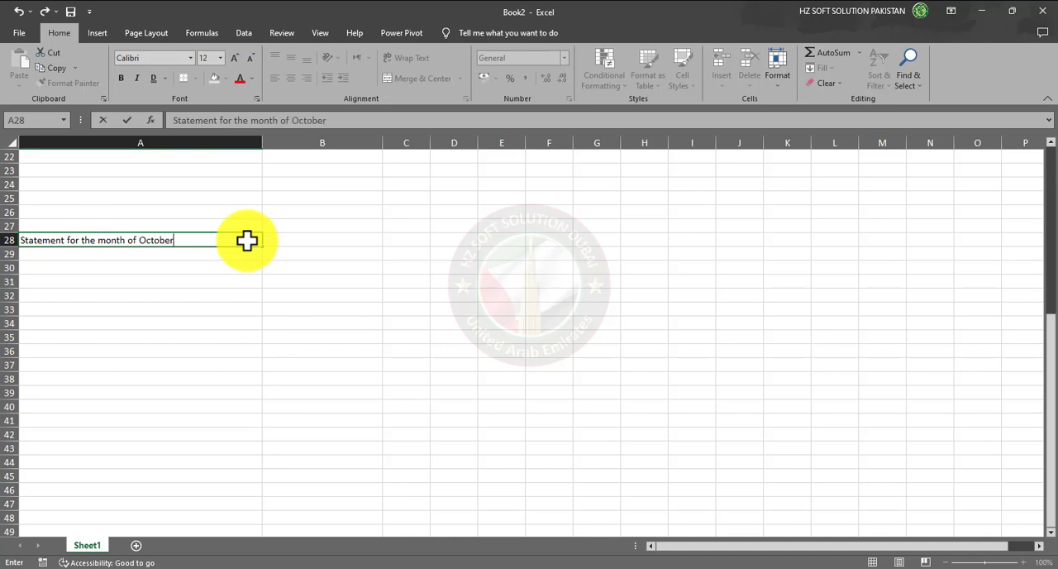
{"action": "key", "text": "Return"}
- Select the statement title in cell A28, and open and cancel the Save As dialog
{"action": "left_click", "coordinate": [190, 293]}
{"action": "left_click", "coordinate": [170, 242]}
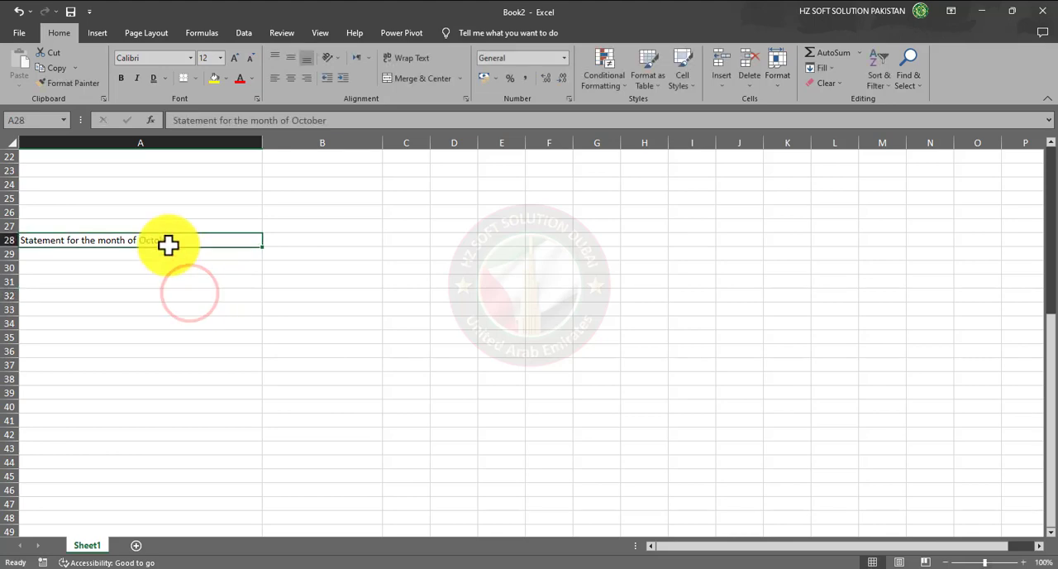
{"action": "left_click", "coordinate": [73, 11]}
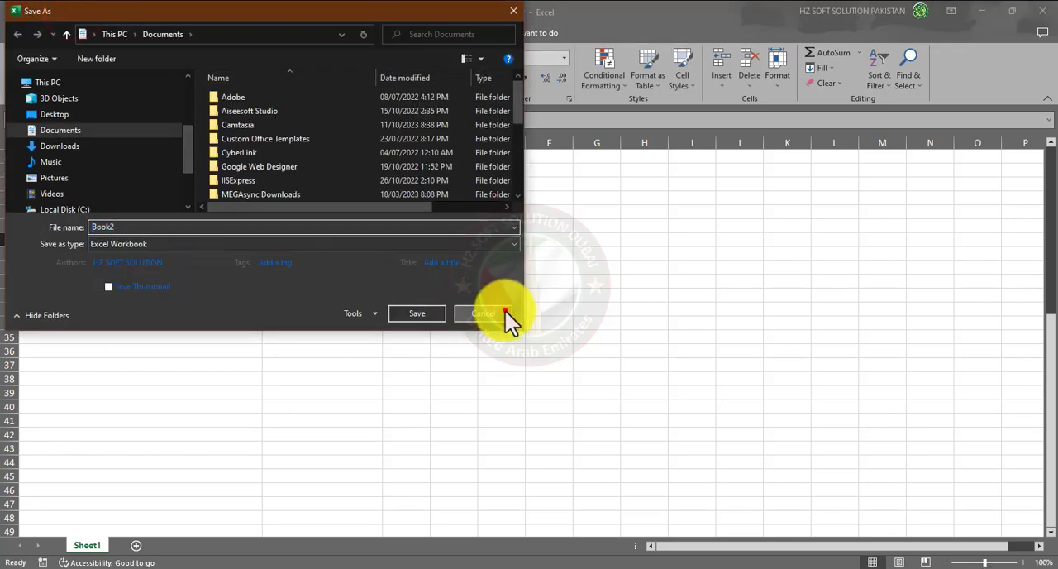
{"action": "left_click", "coordinate": [488, 314]}
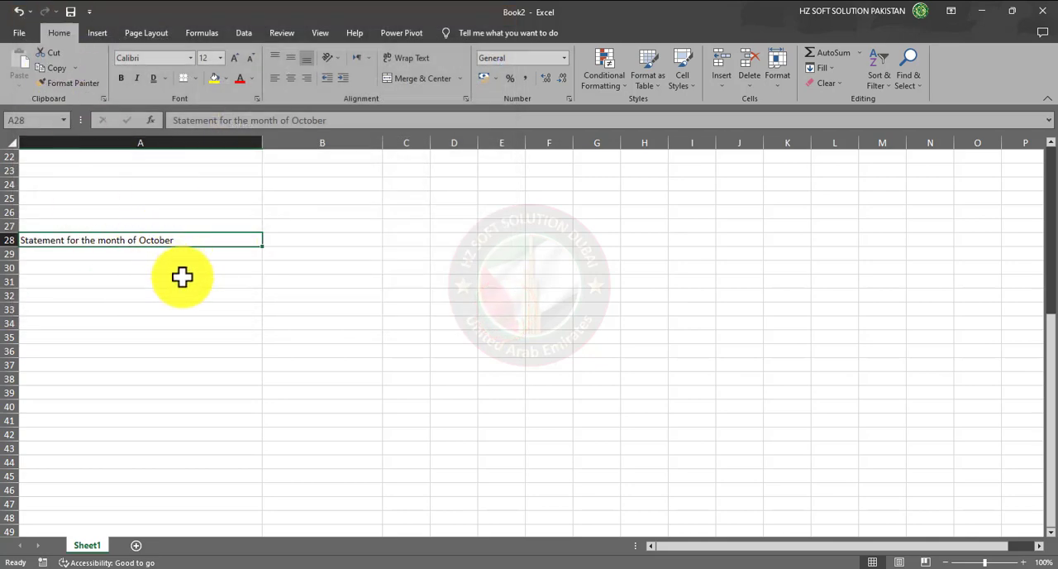
- Format the statement title in cell A28 as bold italic in the Adobe Caslon Pro Bold font, and centre it in the cell
{"action": "scroll", "coordinate": [182, 277], "scroll_direction": "up", "scroll_amount": 2}
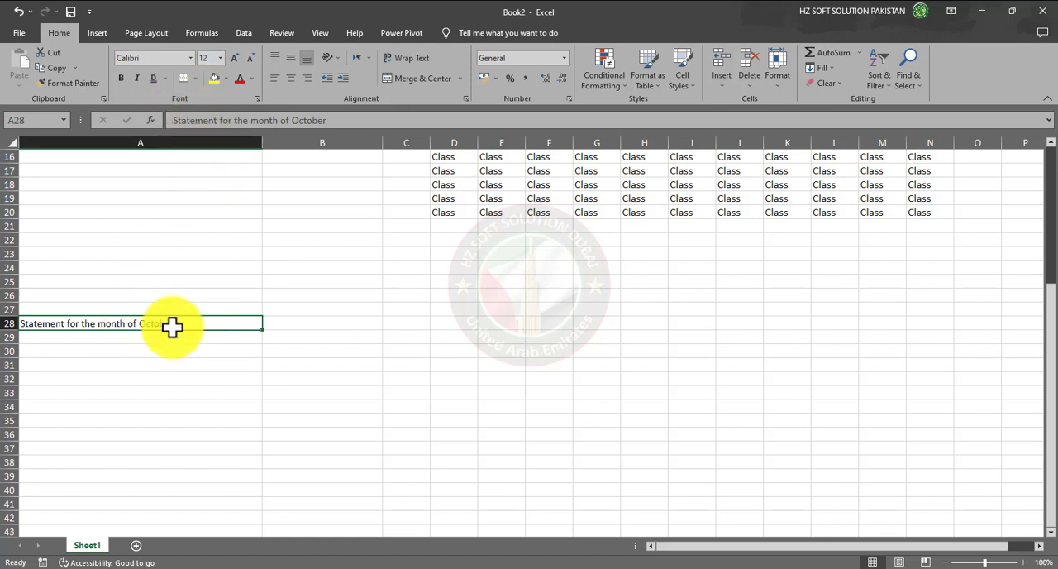
{"action": "left_click", "coordinate": [124, 79]}
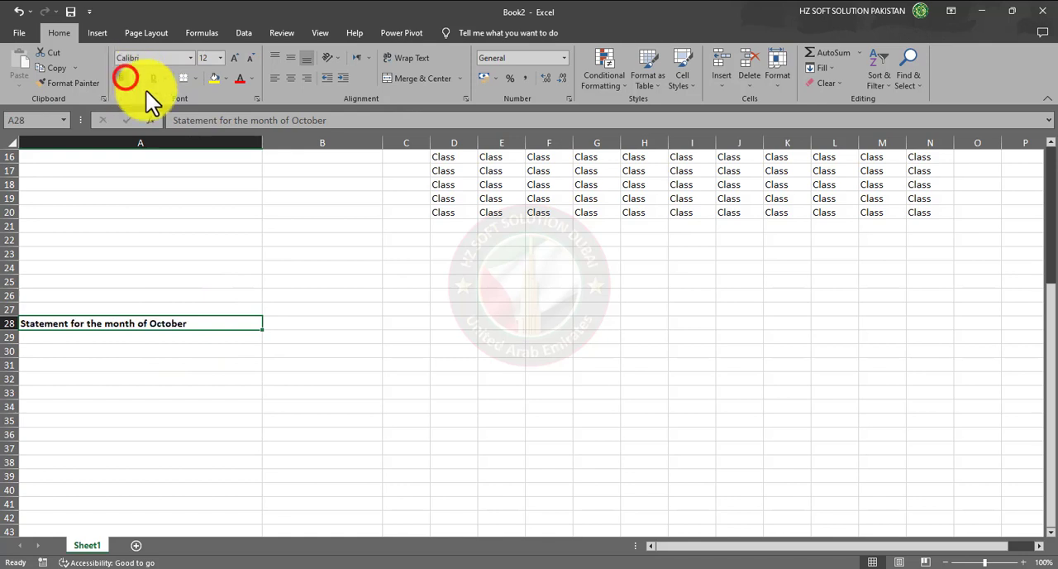
{"action": "left_click", "coordinate": [137, 78]}
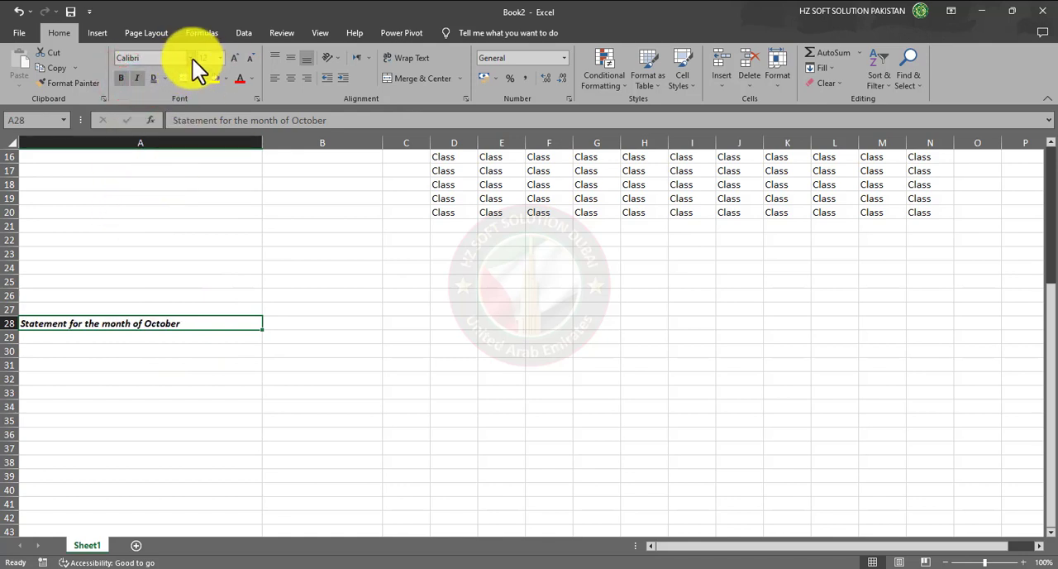
{"action": "left_click", "coordinate": [191, 58]}
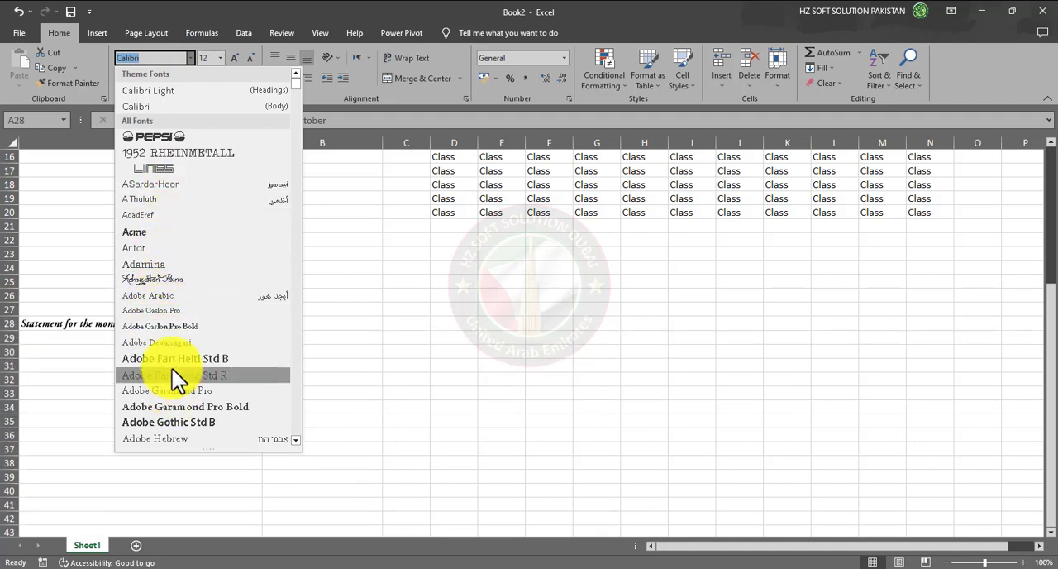
{"action": "left_click", "coordinate": [177, 325]}
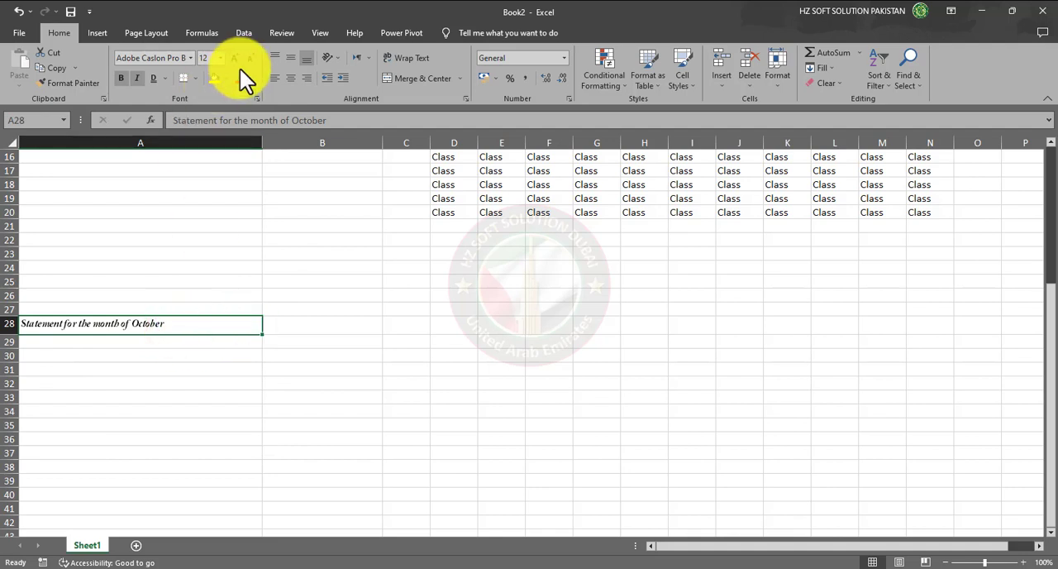
{"action": "left_click", "coordinate": [294, 58]}
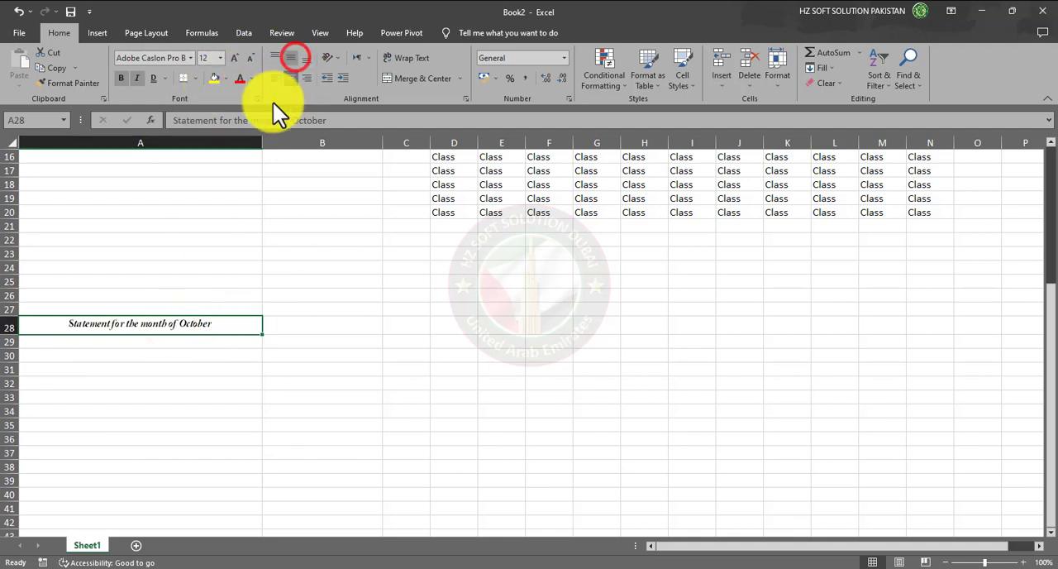
- Give cell A28 a light gold fill and set its text colour to purple
{"action": "left_click", "coordinate": [214, 77]}
{"action": "left_click", "coordinate": [227, 79]}
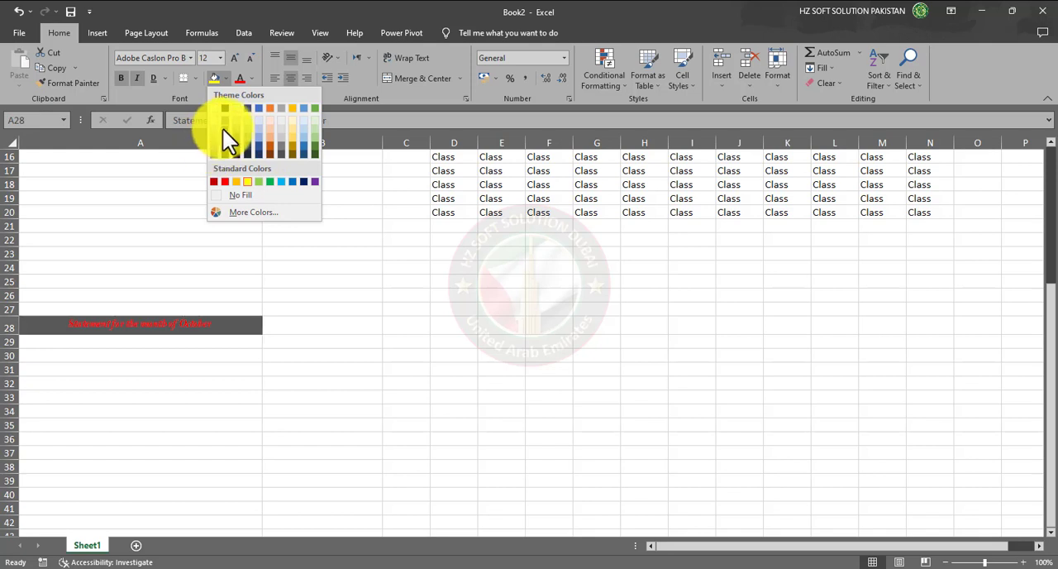
{"action": "left_click", "coordinate": [291, 122]}
{"action": "left_click", "coordinate": [253, 80]}
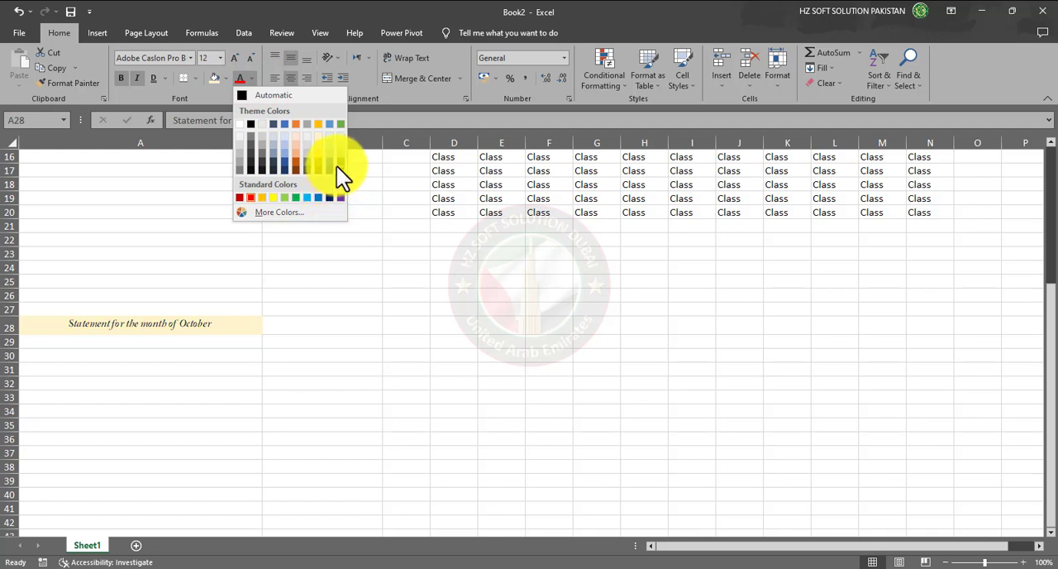
{"action": "left_click", "coordinate": [339, 198]}
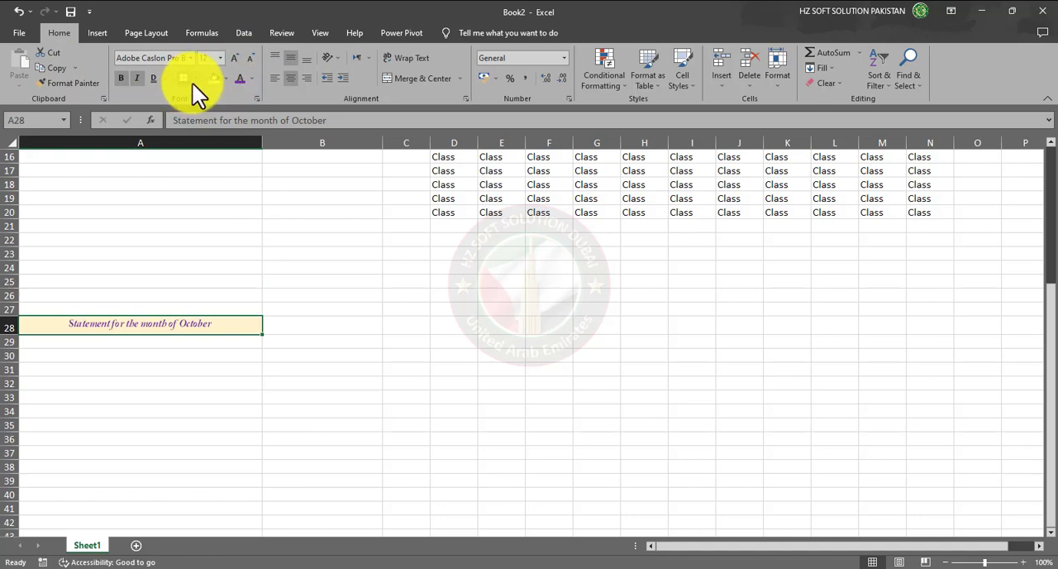
- Apply All Borders to the block of Class entries in E2:L5
{"action": "scroll", "coordinate": [455, 325], "scroll_direction": "up", "scroll_amount": 5}
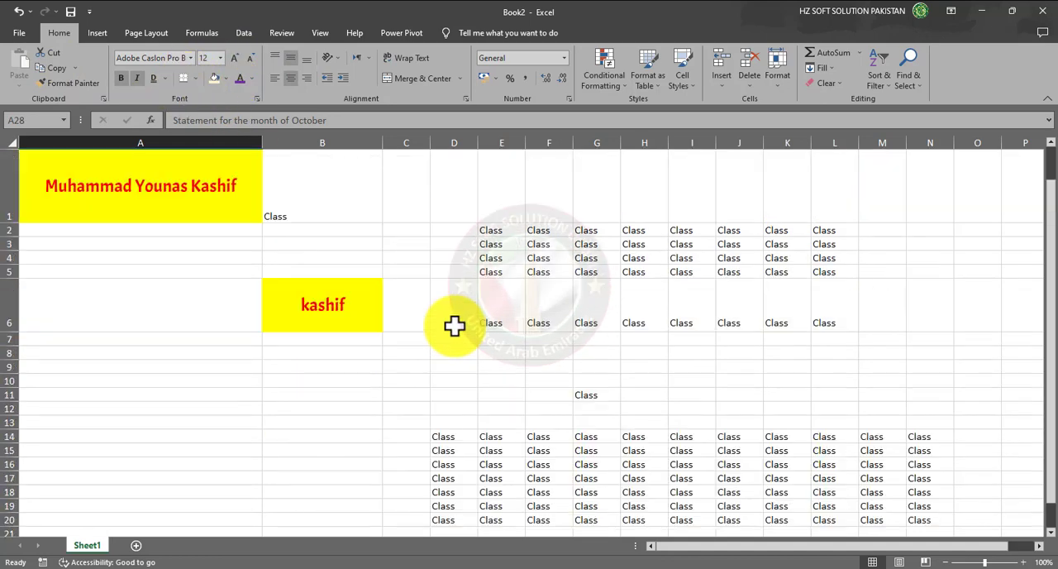
{"action": "left_click_drag", "start_coordinate": [491, 230], "coordinate": [820, 273]}
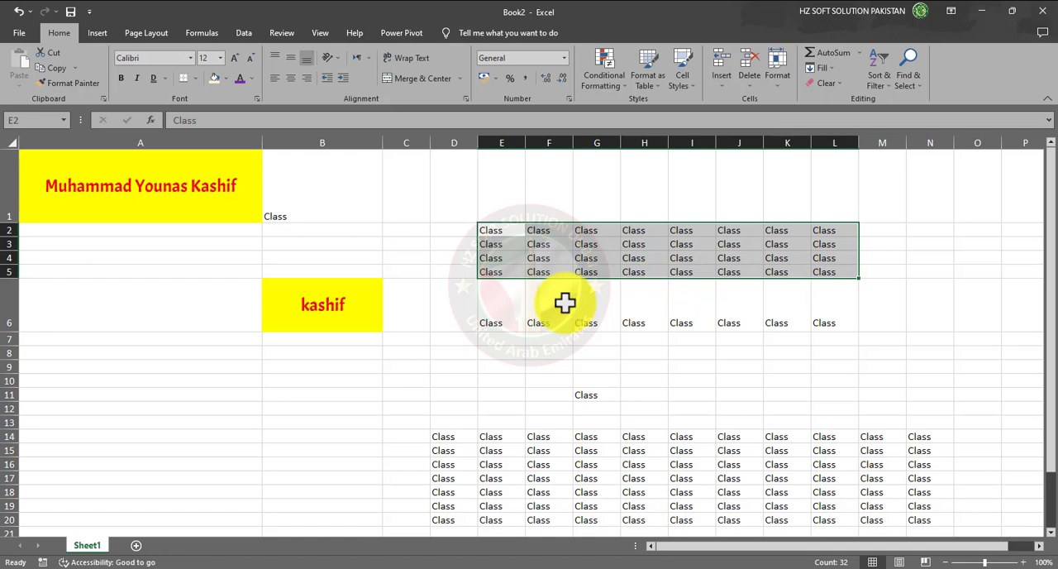
{"action": "left_click", "coordinate": [195, 78]}
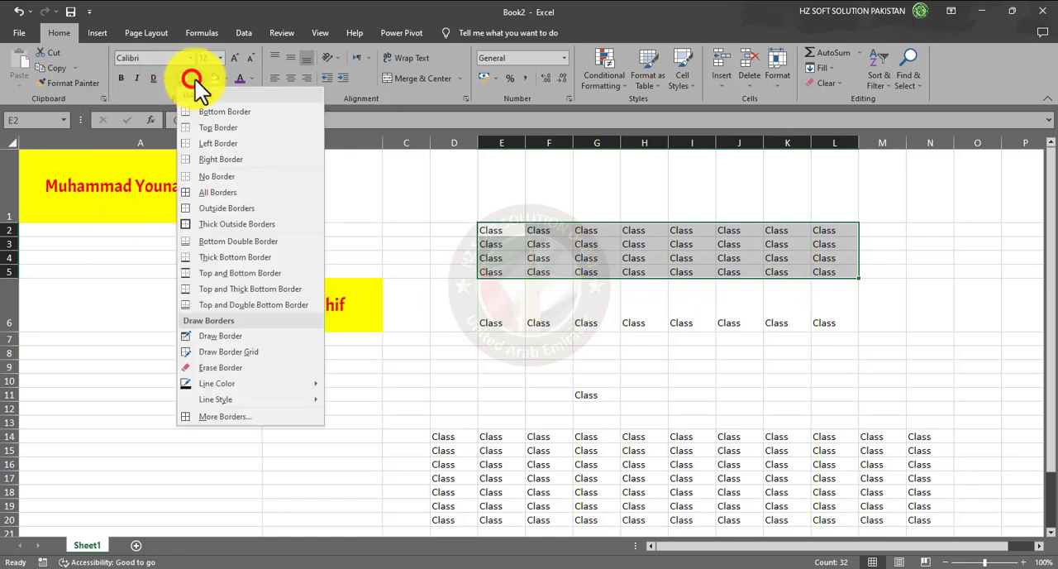
{"action": "left_click", "coordinate": [229, 193]}
{"action": "left_click", "coordinate": [645, 290]}
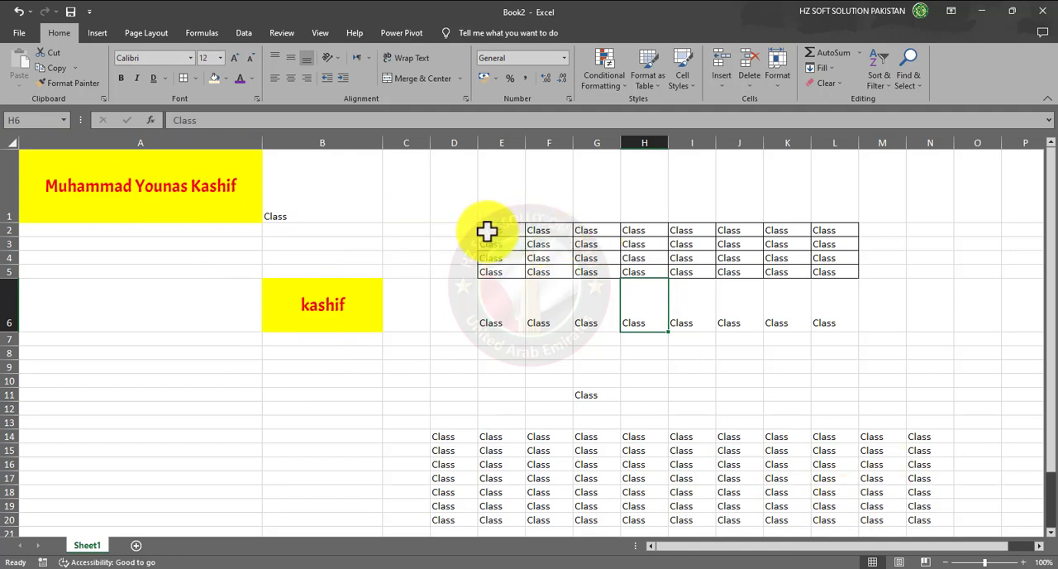
- Add Thick Outside Borders around the range E2:L5
{"action": "mouse_move", "coordinate": [487, 231]}
{"action": "left_mouse_down"}
{"action": "mouse_move", "coordinate": [680, 238]}
{"action": "mouse_move", "coordinate": [813, 274]}
{"action": "left_mouse_up"}
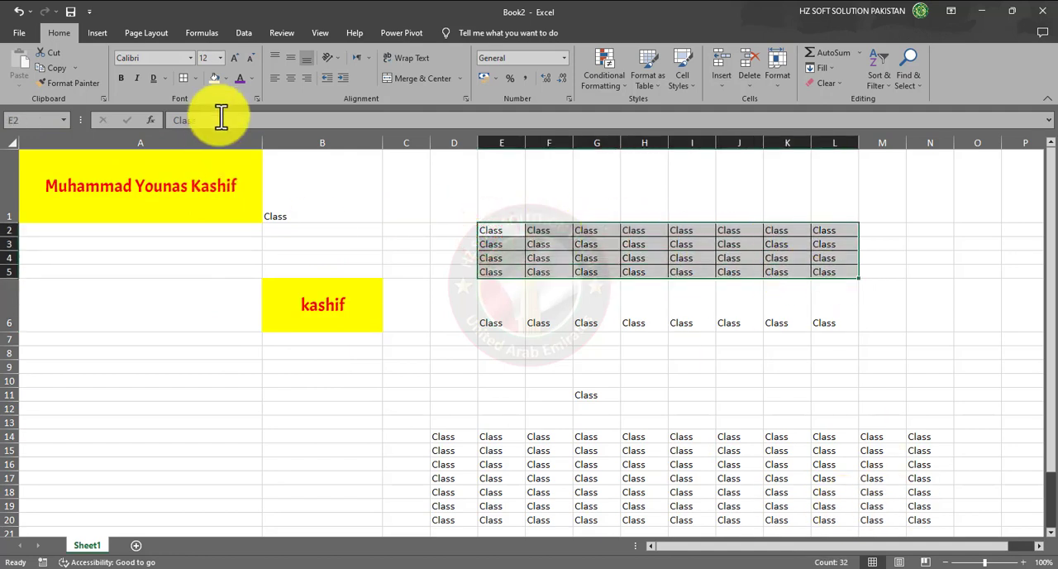
{"action": "left_click", "coordinate": [193, 79]}
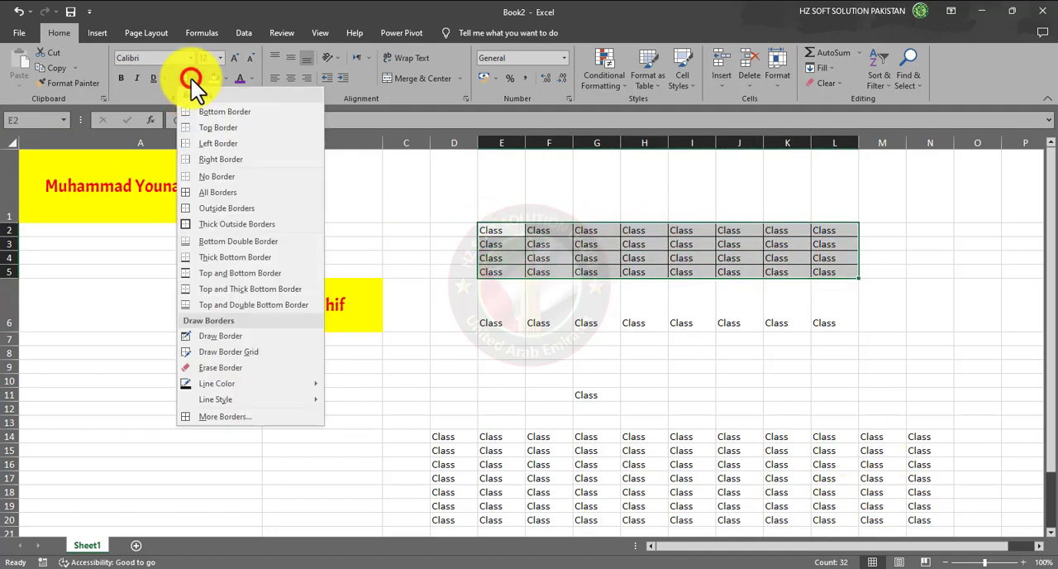
{"action": "left_click", "coordinate": [229, 227]}
{"action": "left_click", "coordinate": [551, 290]}
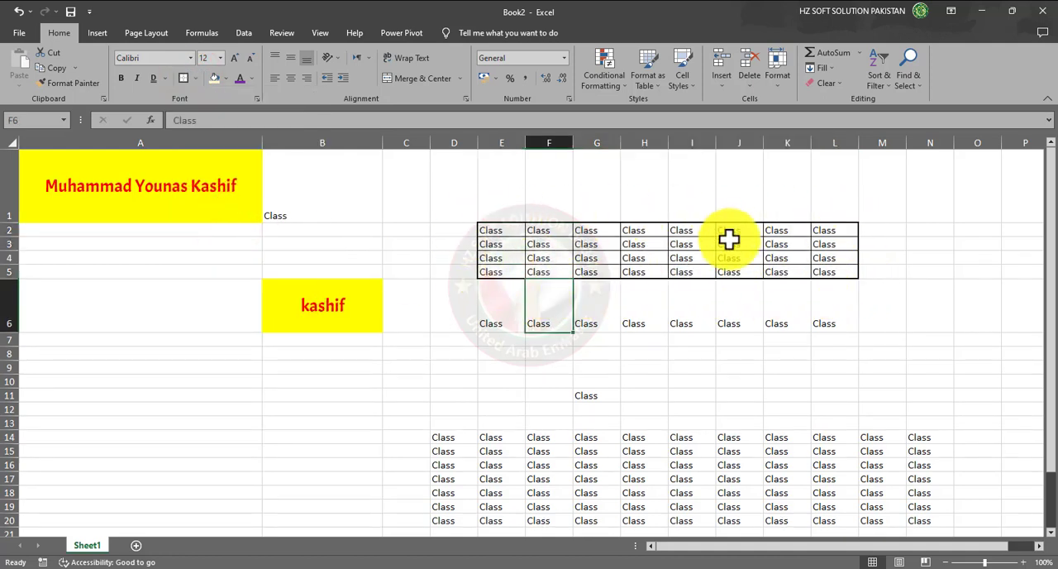
- Use Draw Border to outline cell G11 and the range D14:N14, and draw divider lines between the Class entries in rows 14 and 15
{"action": "left_click_drag", "start_coordinate": [484, 234], "coordinate": [841, 267]}
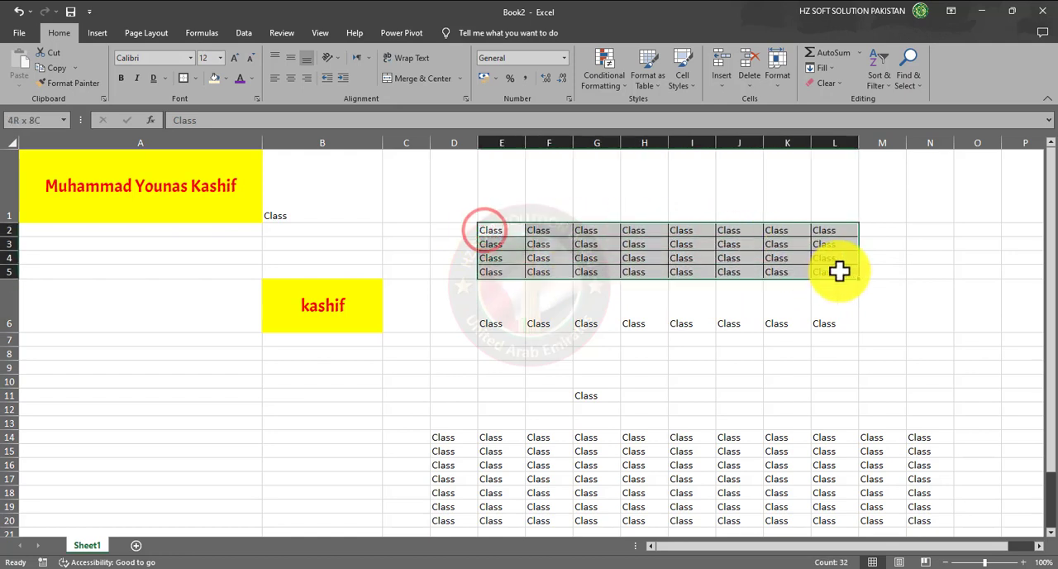
{"action": "left_click", "coordinate": [193, 80]}
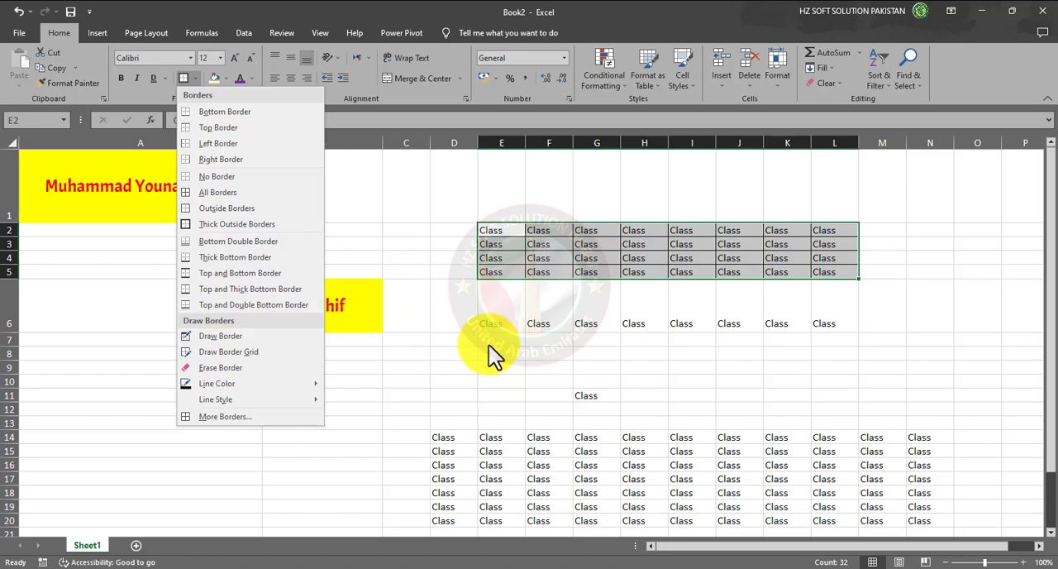
{"action": "left_click", "coordinate": [225, 335]}
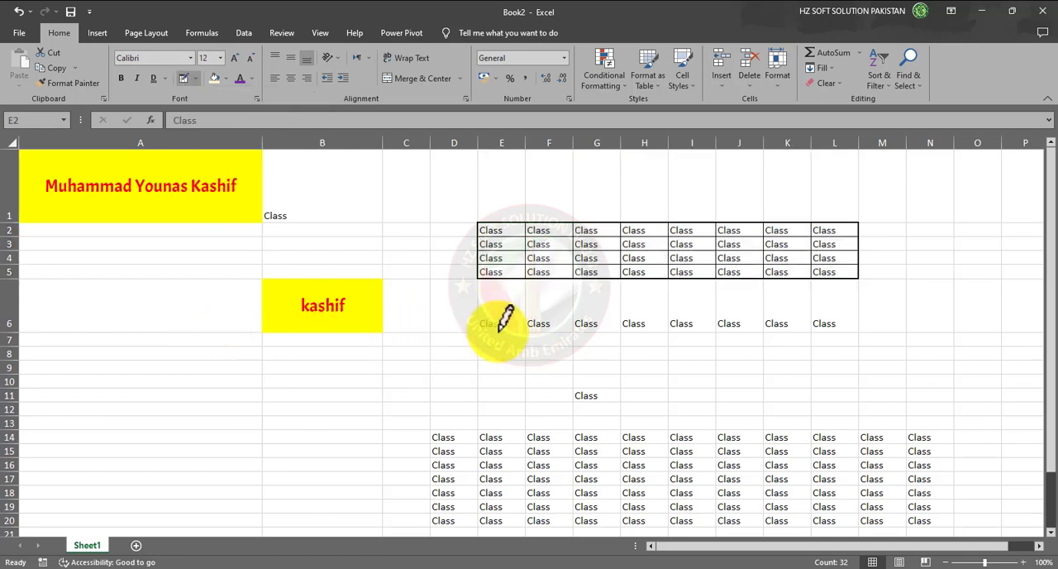
{"action": "left_click", "coordinate": [579, 392]}
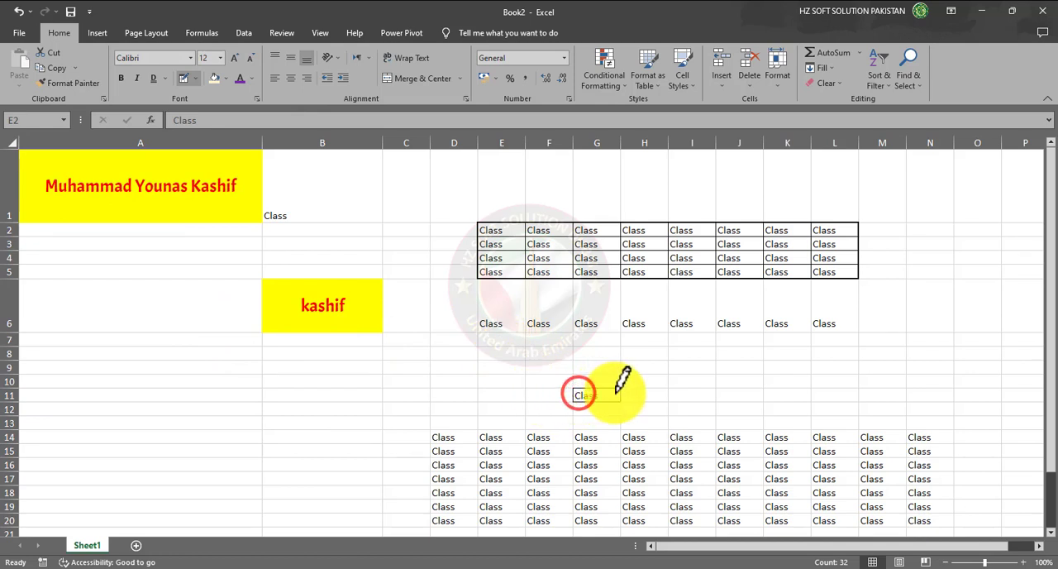
{"action": "left_click_drag", "start_coordinate": [435, 430], "coordinate": [934, 432]}
{"action": "left_click_drag", "start_coordinate": [478, 434], "coordinate": [634, 434]}
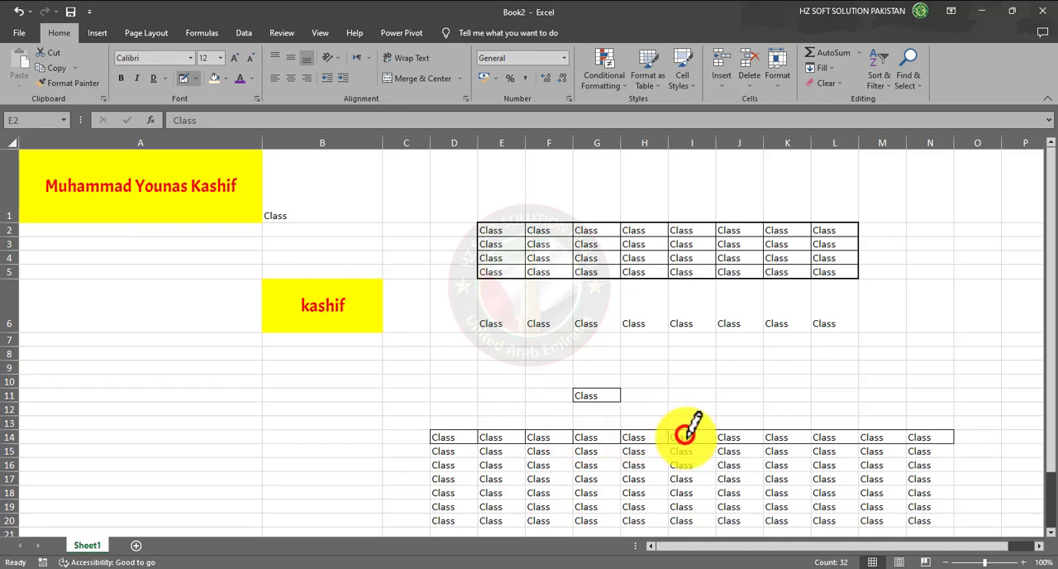
{"action": "left_click", "coordinate": [739, 432]}
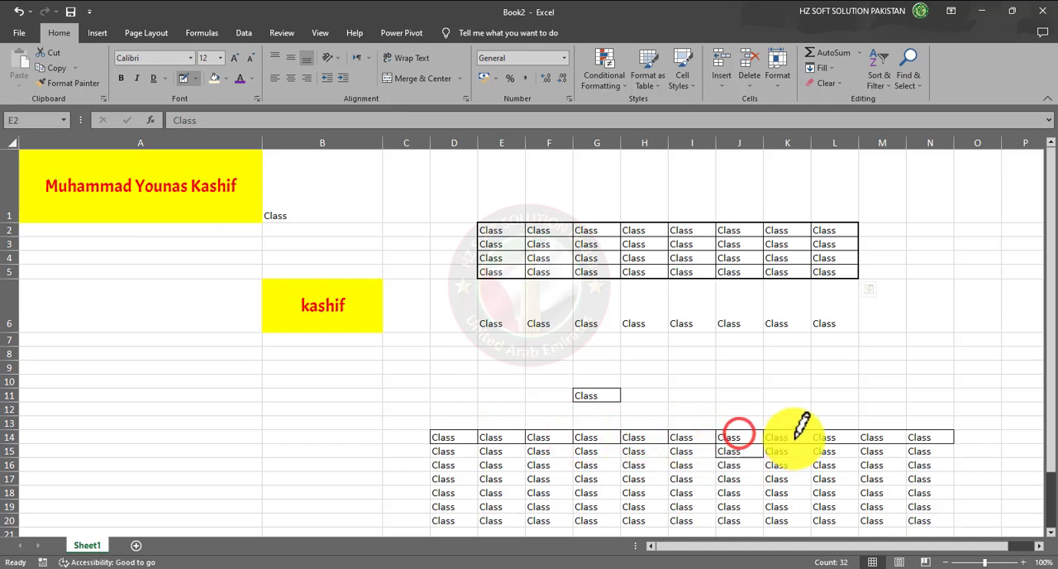
{"action": "left_click", "coordinate": [792, 434]}
{"action": "left_click", "coordinate": [844, 435]}
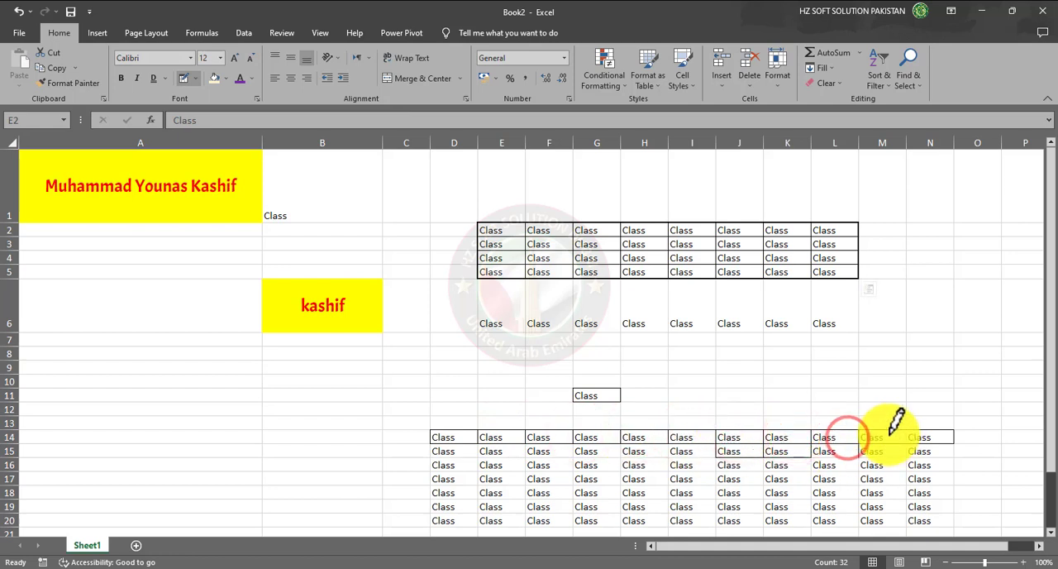
{"action": "left_click", "coordinate": [889, 433]}
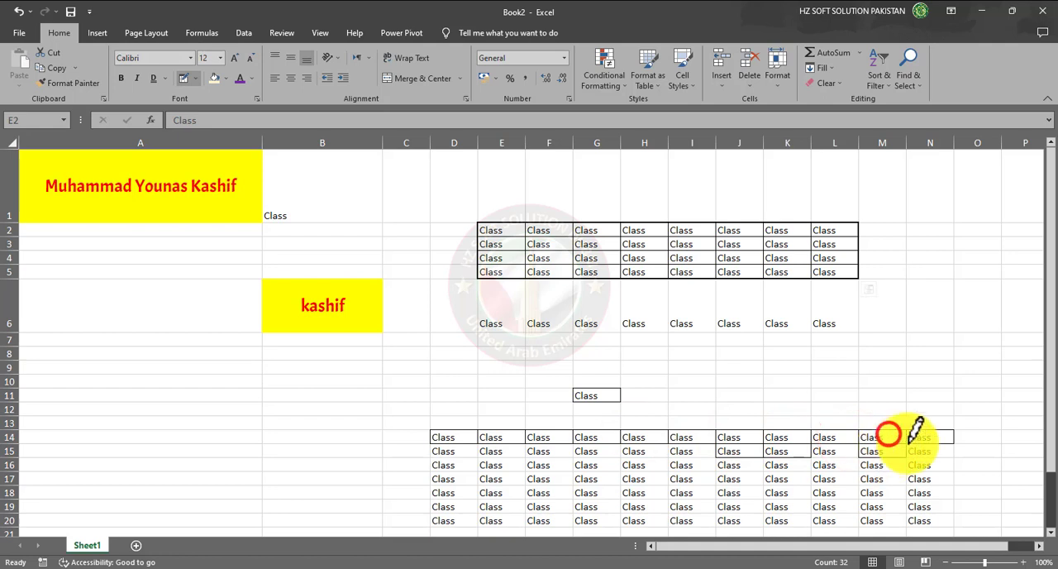
{"action": "left_click", "coordinate": [820, 456]}
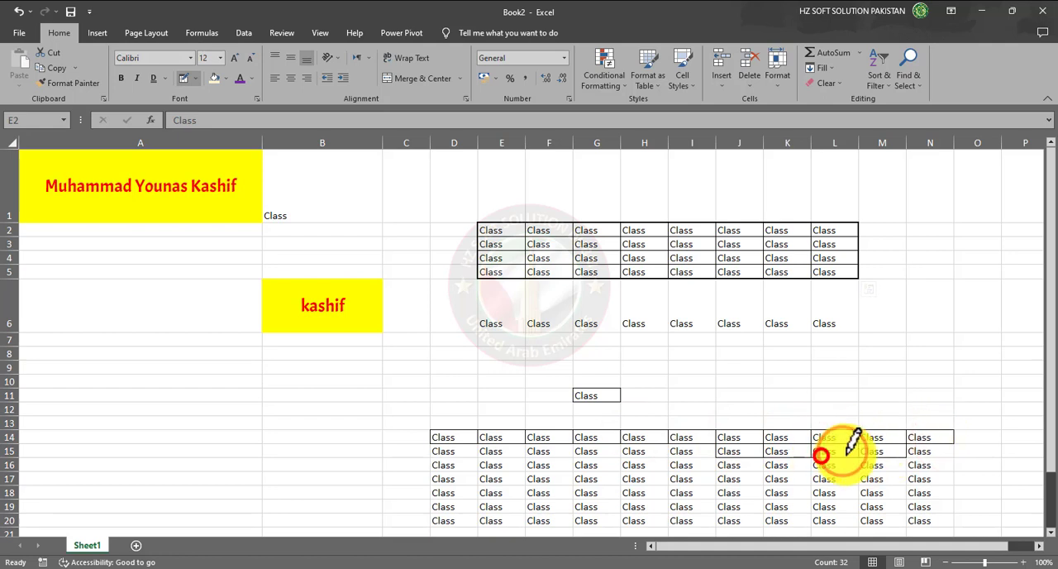
- Use Draw Border Grid to draw full cell grids over the empty range A10:B17 and the Class block D14:N20
{"action": "left_click", "coordinate": [193, 79]}
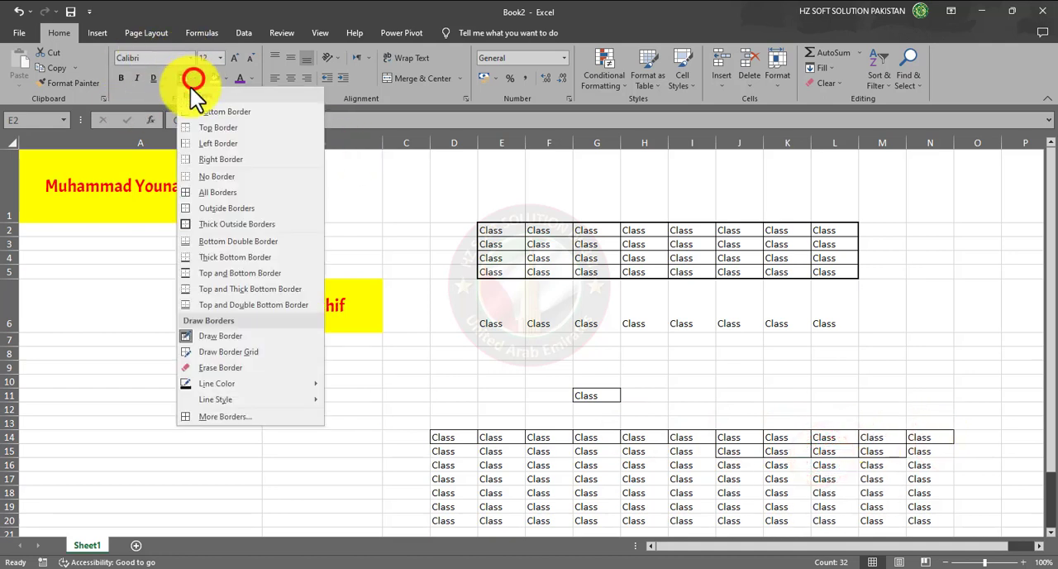
{"action": "left_click", "coordinate": [265, 352]}
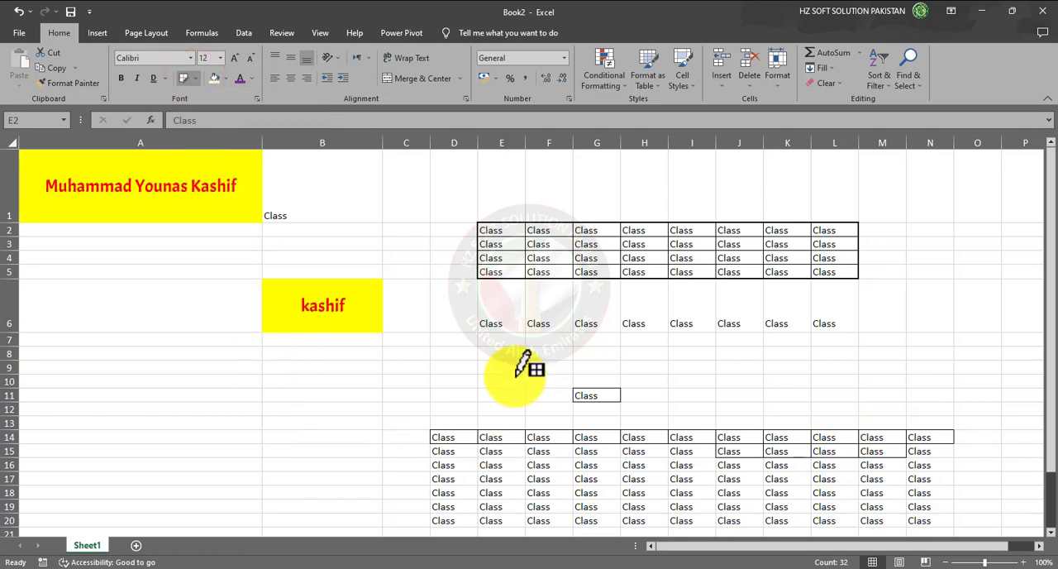
{"action": "left_click_drag", "start_coordinate": [98, 382], "coordinate": [325, 478]}
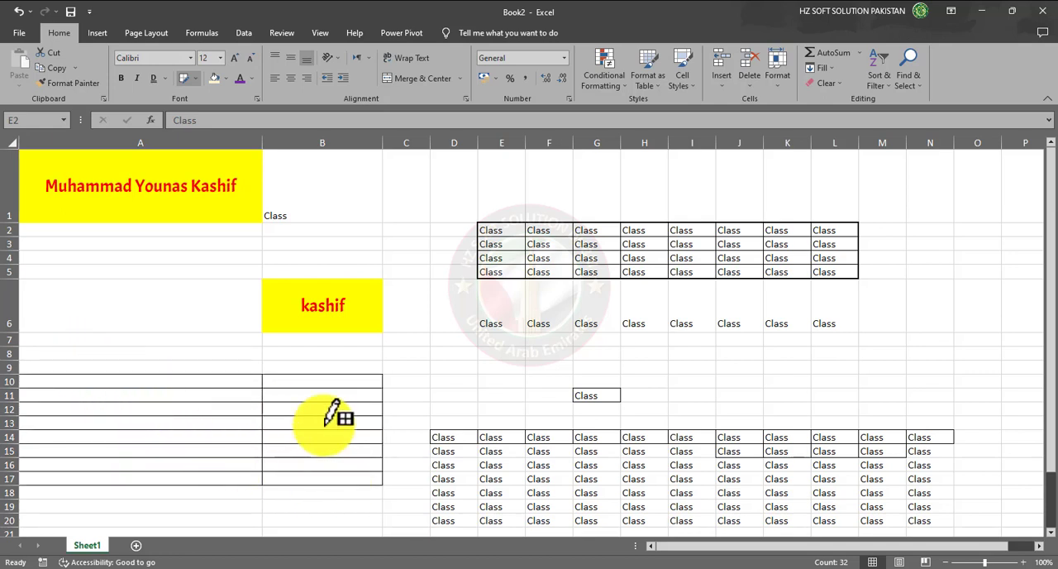
{"action": "left_click_drag", "start_coordinate": [443, 436], "coordinate": [930, 505]}
{"action": "scroll", "coordinate": [943, 479], "scroll_direction": "down", "scroll_amount": 2}
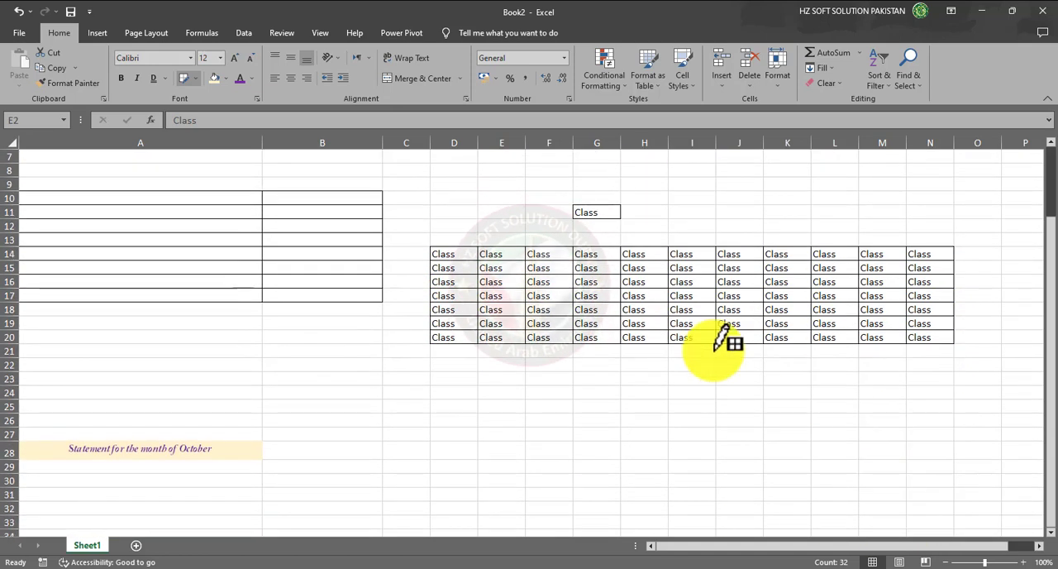
{"action": "scroll", "coordinate": [489, 416], "scroll_direction": "up", "scroll_amount": 2}
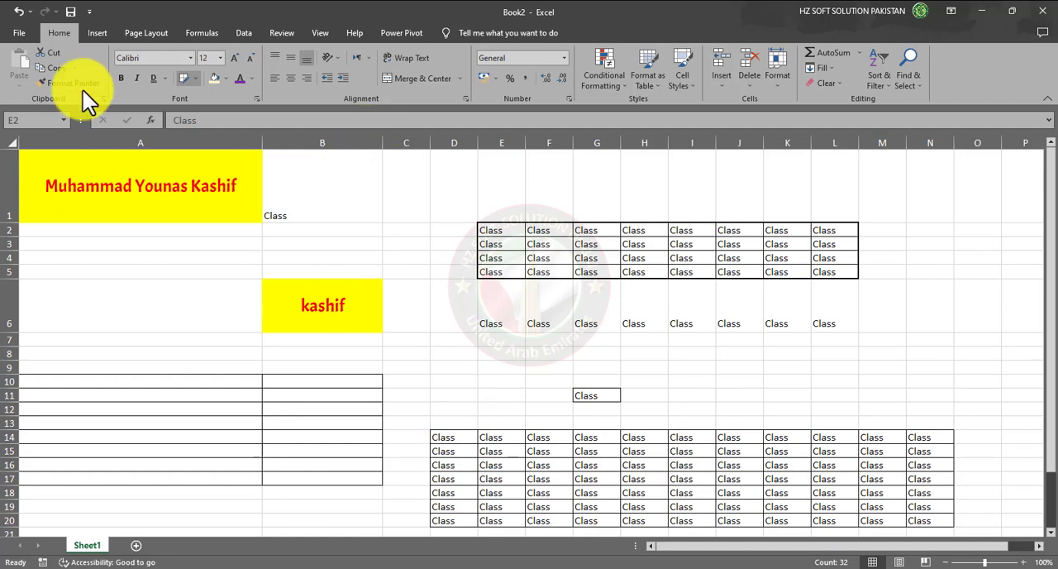
- Use Erase Border to remove the borders from the ranges A10:B17, D14:N20 and E2:L5
{"action": "left_click", "coordinate": [198, 77]}
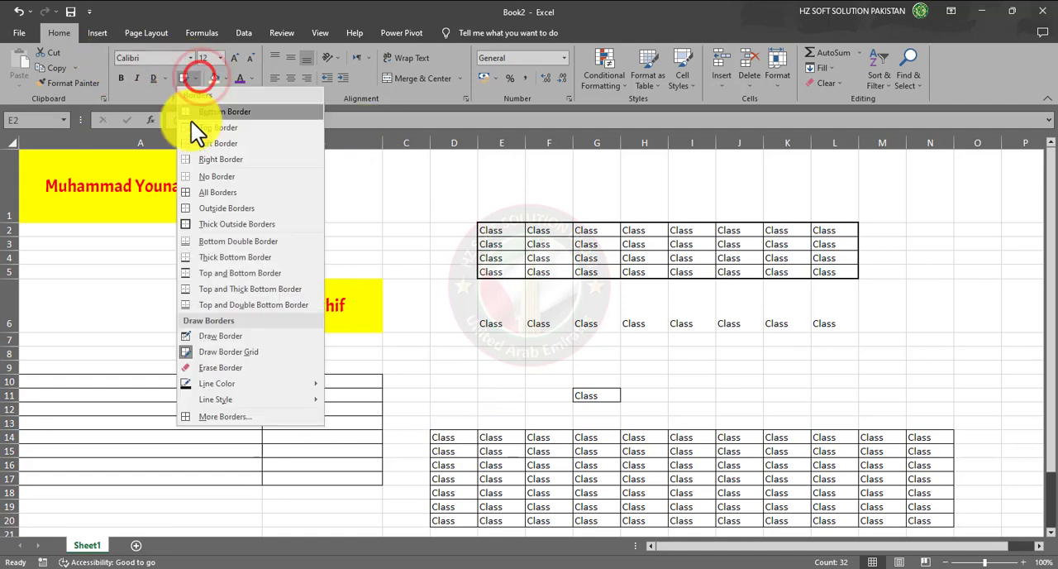
{"action": "left_click", "coordinate": [240, 368]}
{"action": "left_click_drag", "start_coordinate": [71, 379], "coordinate": [372, 468]}
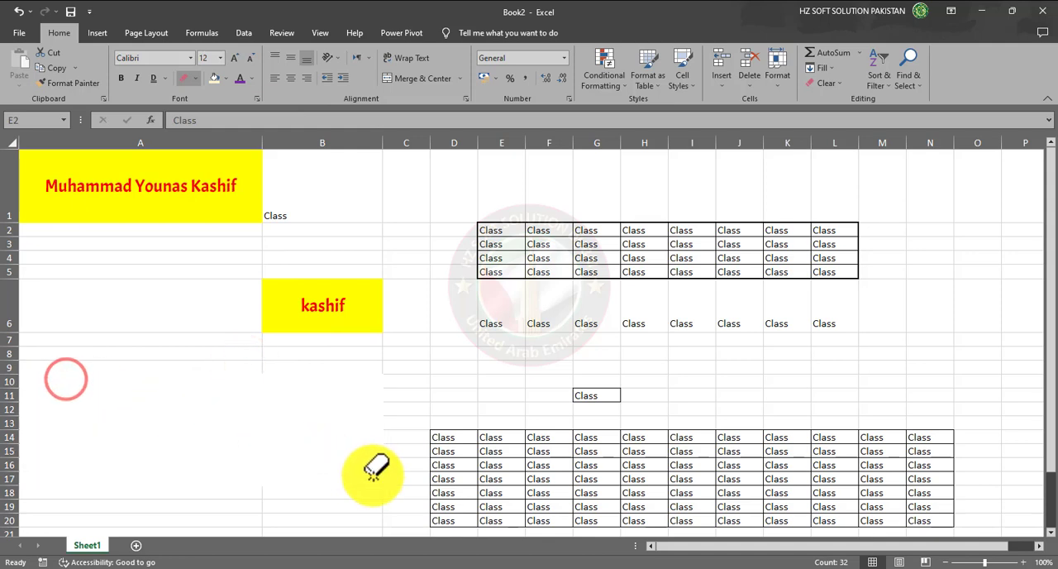
{"action": "mouse_move", "coordinate": [464, 434]}
{"action": "left_mouse_down"}
{"action": "mouse_move", "coordinate": [761, 494]}
{"action": "mouse_move", "coordinate": [938, 512]}
{"action": "left_mouse_up"}
{"action": "mouse_move", "coordinate": [493, 217]}
{"action": "left_mouse_down"}
{"action": "mouse_move", "coordinate": [739, 267]}
{"action": "mouse_move", "coordinate": [744, 332]}
{"action": "left_mouse_up"}
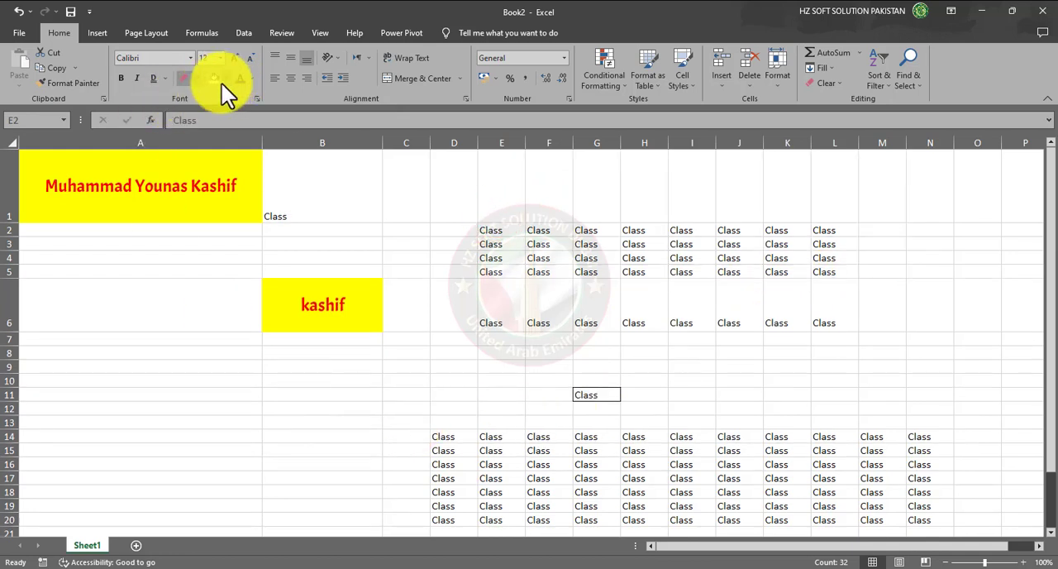
- Set the border line colour to Dark Red and draw a full cell grid over the range E2:L5
{"action": "left_click", "coordinate": [196, 82]}
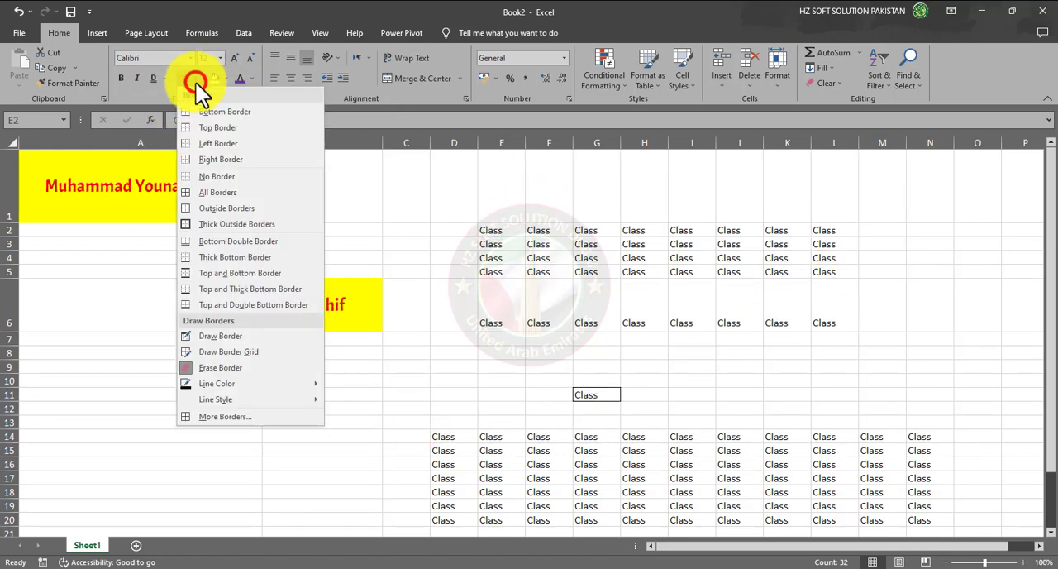
{"action": "mouse_move", "coordinate": [233, 385]}
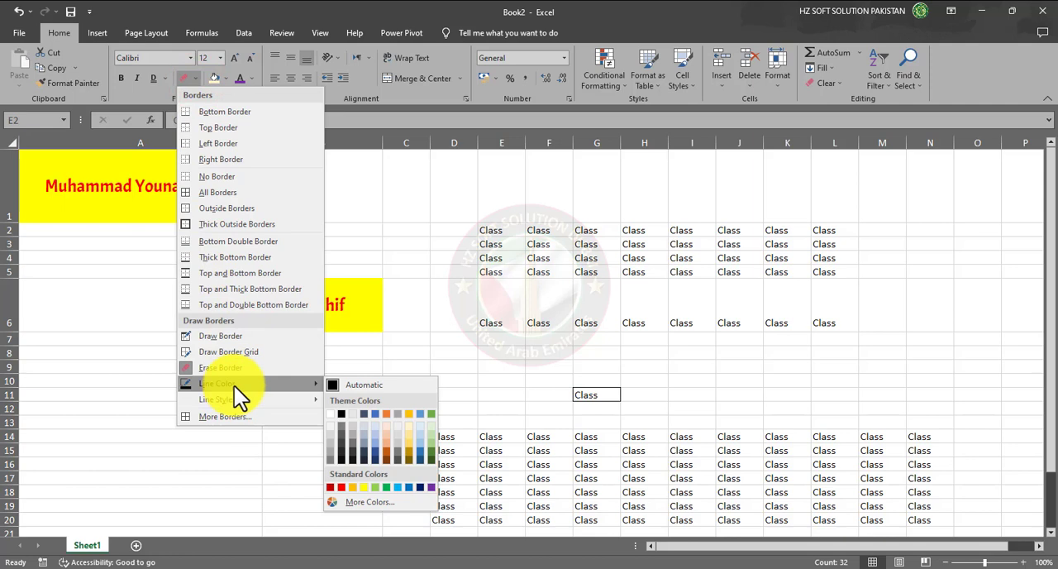
{"action": "left_click", "coordinate": [331, 488]}
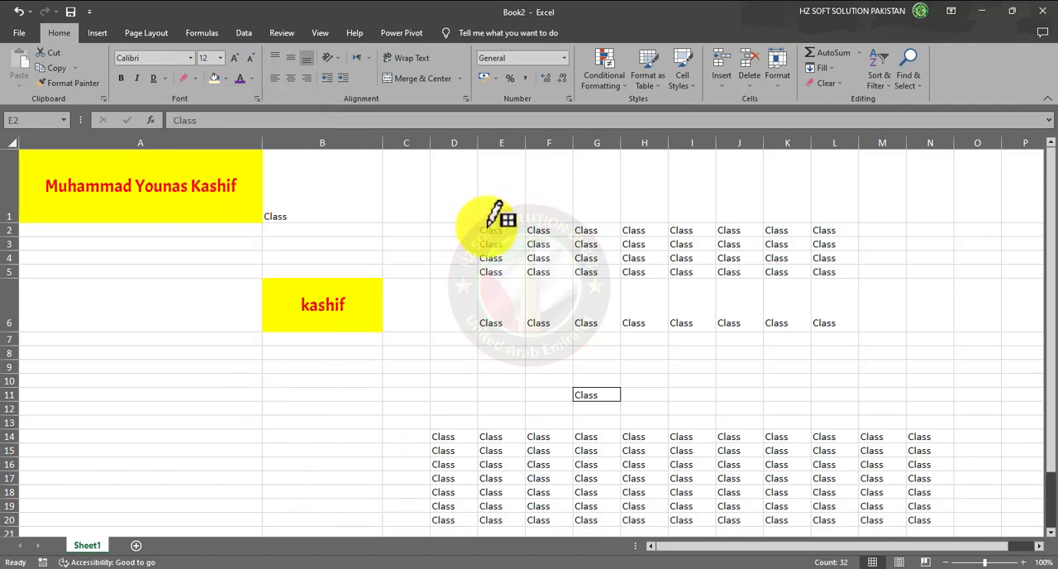
{"action": "mouse_move", "coordinate": [487, 229]}
{"action": "left_mouse_down"}
{"action": "mouse_move", "coordinate": [741, 265]}
{"action": "mouse_move", "coordinate": [826, 265]}
{"action": "left_mouse_up"}
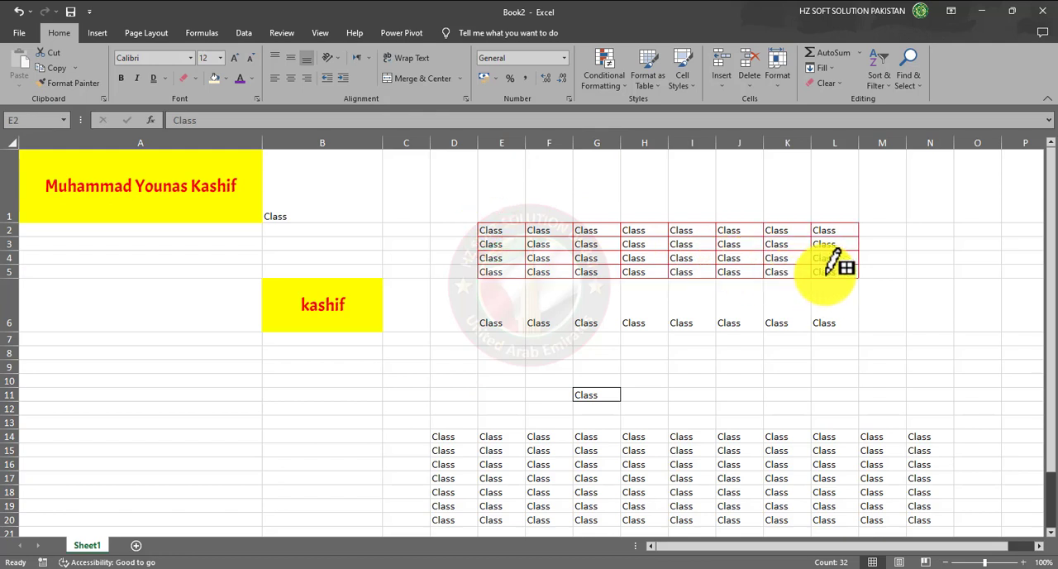
{"action": "left_click", "coordinate": [748, 240]}
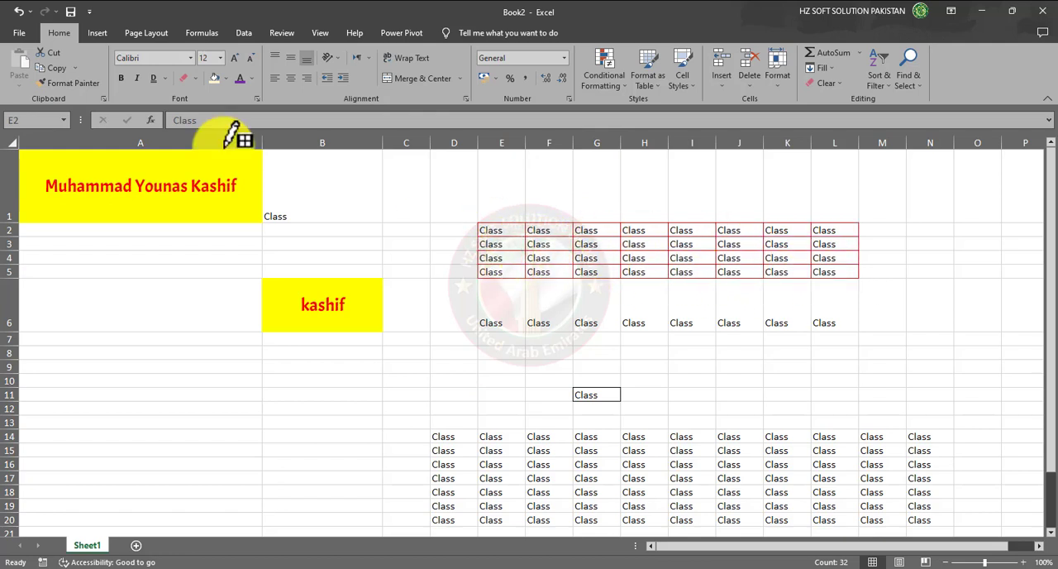
- Choose the double line style for borders and redraw the cell grid over the range E2:L5
{"action": "left_click", "coordinate": [194, 79]}
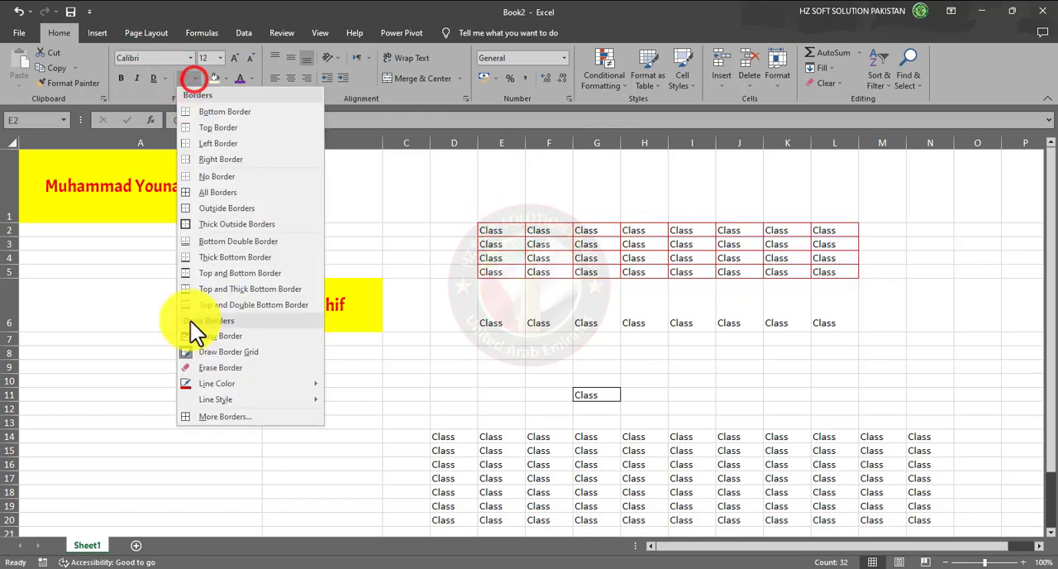
{"action": "mouse_move", "coordinate": [287, 398]}
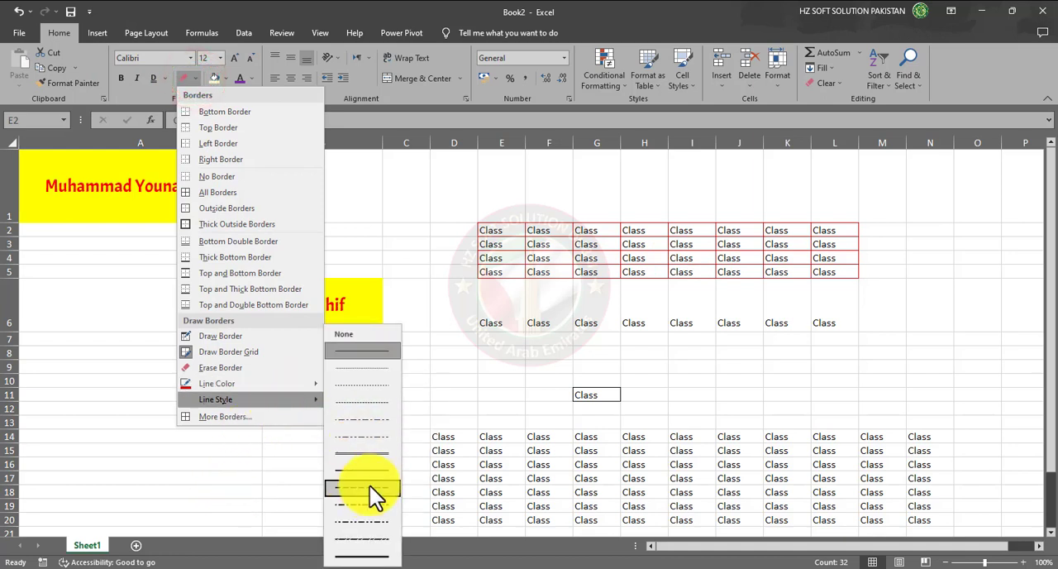
{"action": "left_click", "coordinate": [367, 452]}
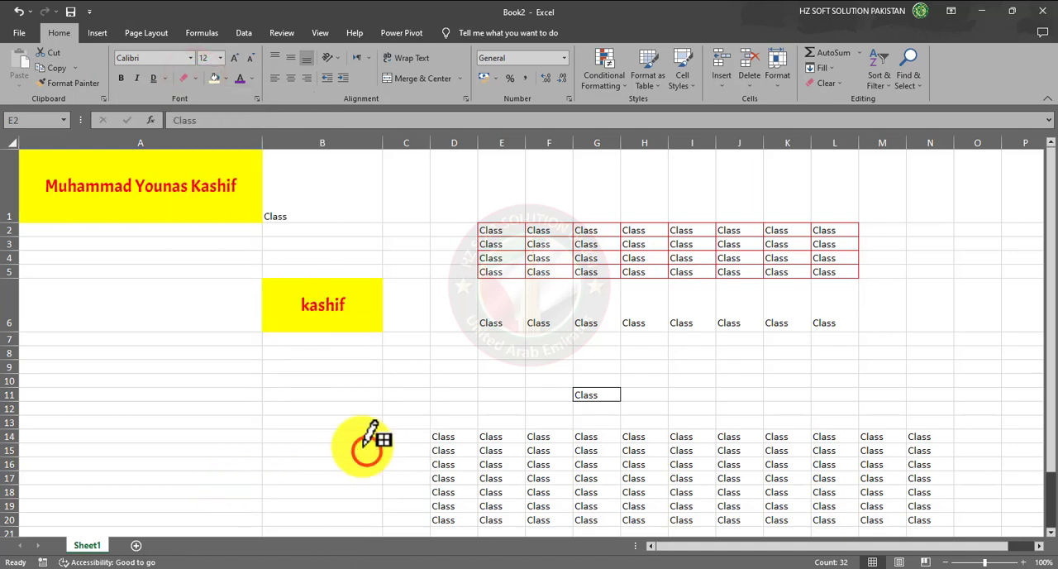
{"action": "mouse_move", "coordinate": [498, 230]}
{"action": "left_mouse_down"}
{"action": "mouse_move", "coordinate": [647, 256]}
{"action": "mouse_move", "coordinate": [820, 260]}
{"action": "left_mouse_up"}
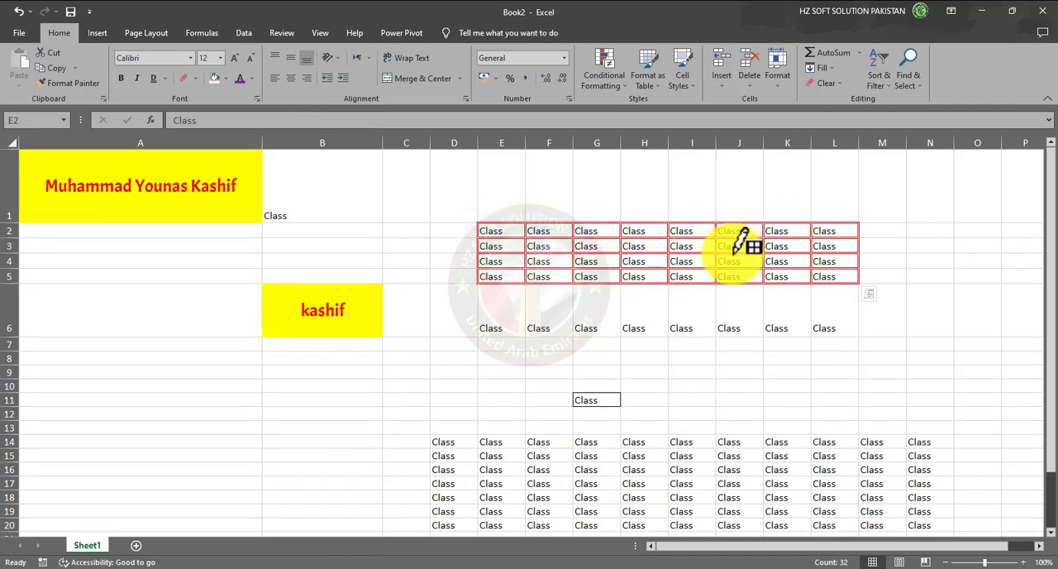
- Choose the slanted dash-dot line style and draw a cell grid over the Class block D14:N19
{"action": "left_click", "coordinate": [196, 79]}
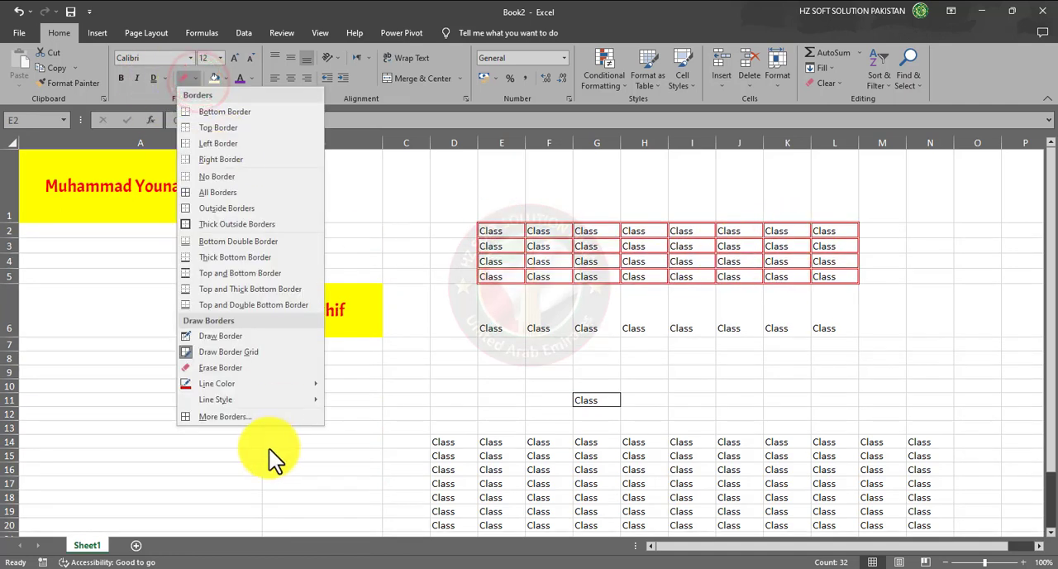
{"action": "mouse_move", "coordinate": [309, 400]}
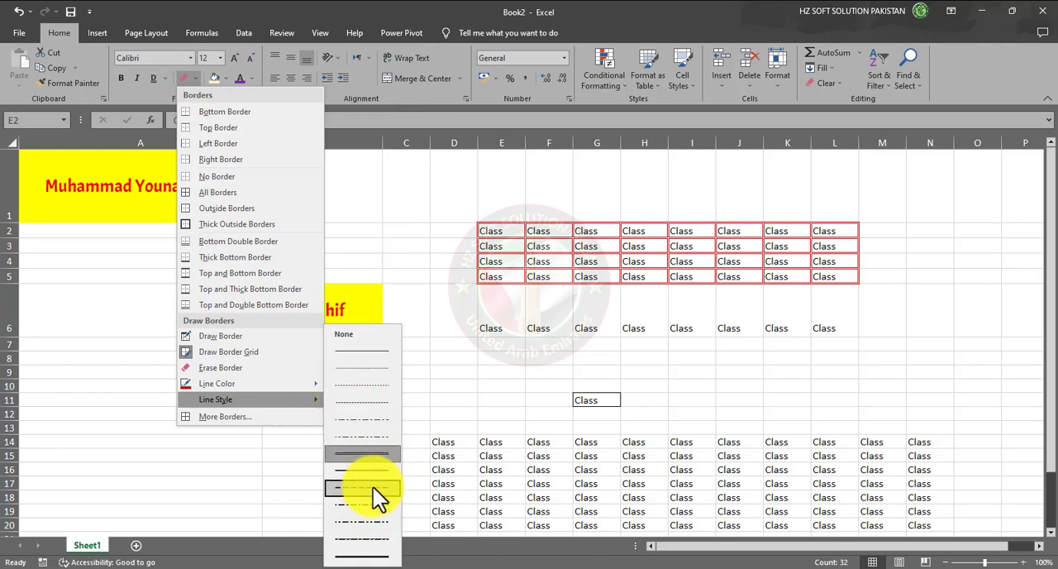
{"action": "left_click", "coordinate": [363, 538]}
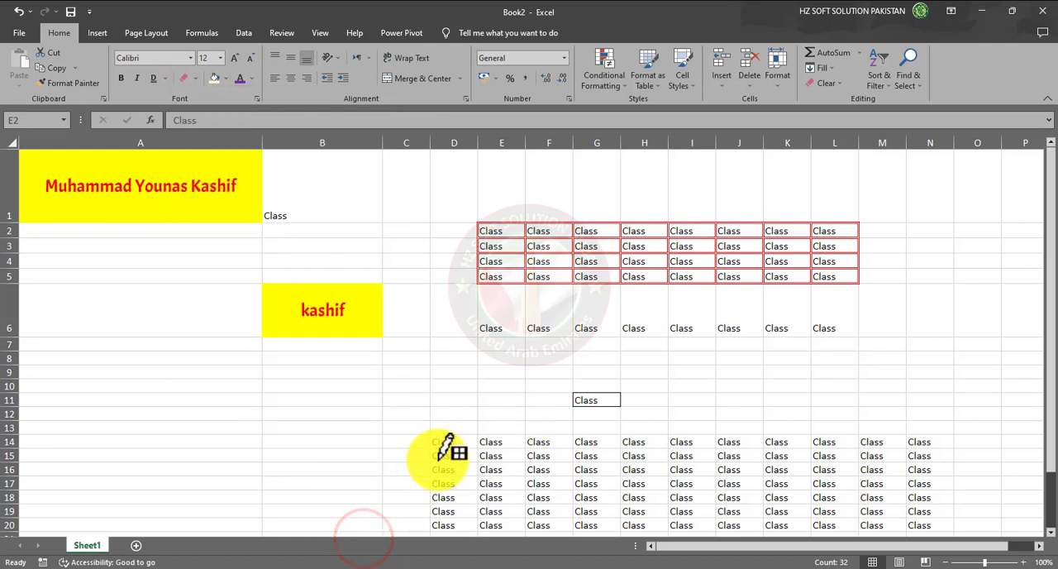
{"action": "mouse_move", "coordinate": [438, 440]}
{"action": "left_mouse_down"}
{"action": "mouse_move", "coordinate": [695, 508]}
{"action": "mouse_move", "coordinate": [923, 508]}
{"action": "left_mouse_up"}
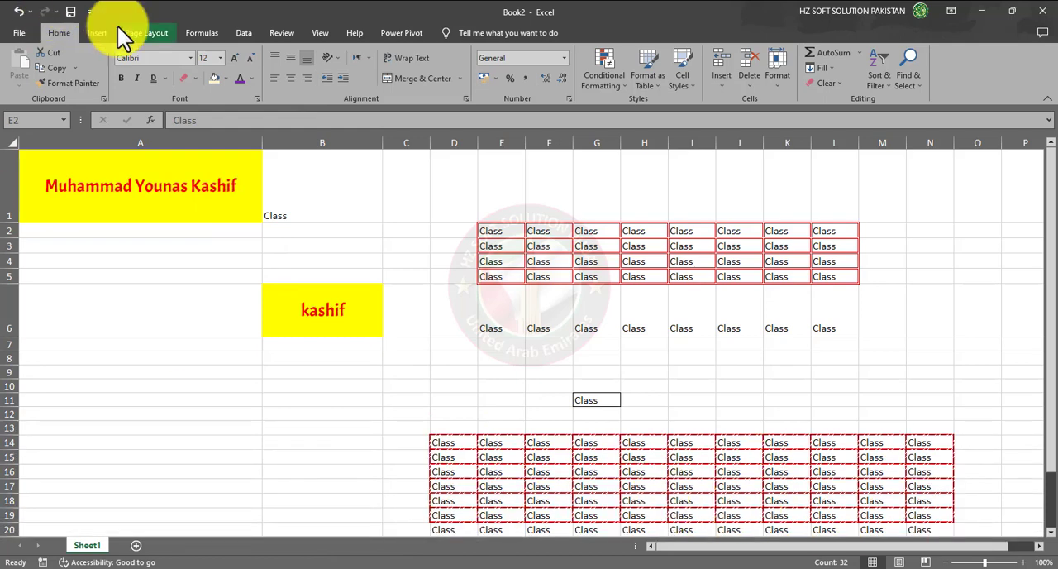
- Choose the medium dash-dot line style and draw cell grids that cover the whole range E2:L12
{"action": "left_click", "coordinate": [195, 77]}
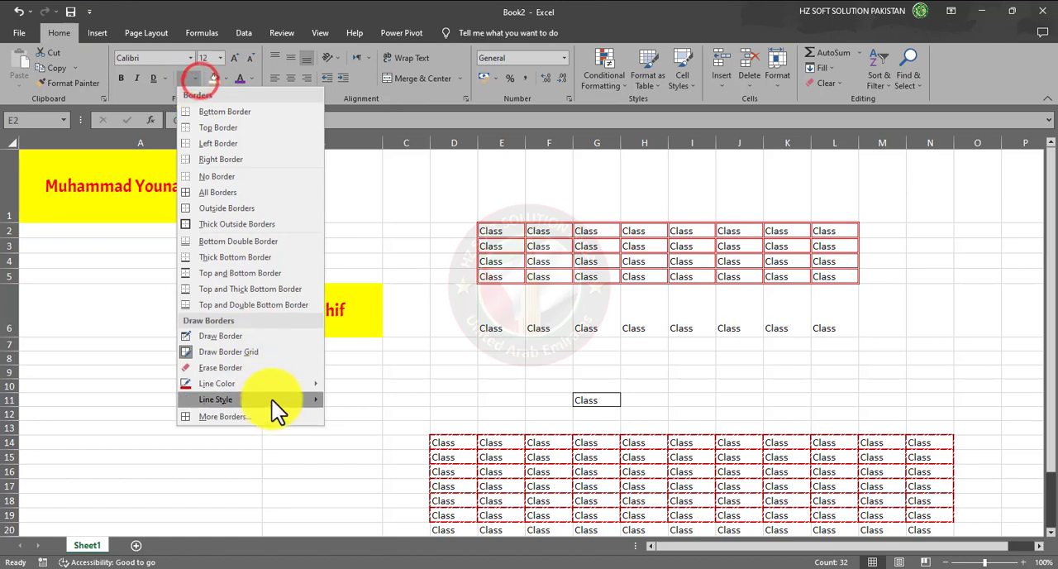
{"action": "mouse_move", "coordinate": [272, 400]}
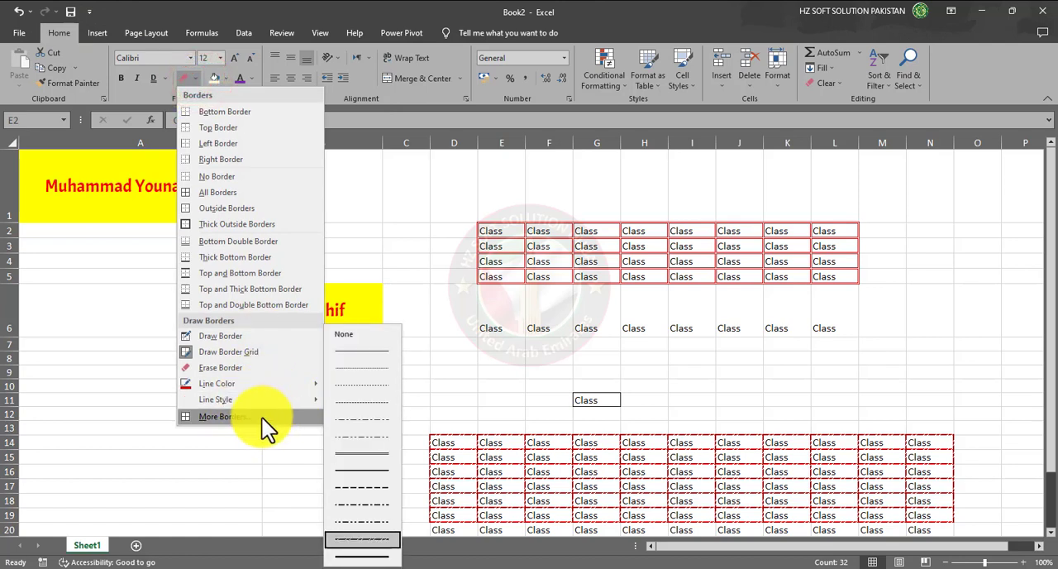
{"action": "left_click", "coordinate": [301, 400]}
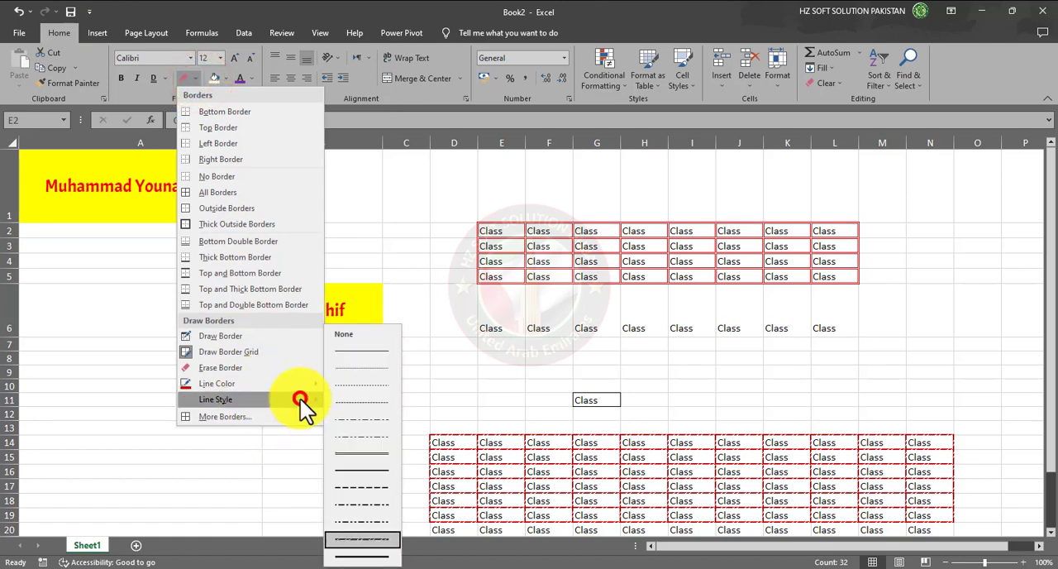
{"action": "left_click", "coordinate": [367, 504]}
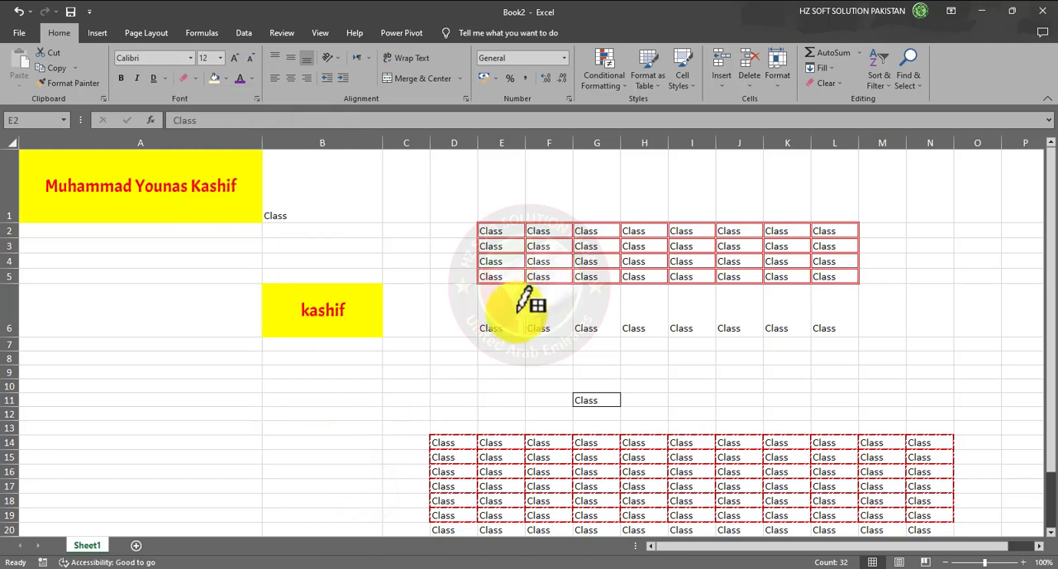
{"action": "mouse_move", "coordinate": [499, 315]}
{"action": "left_mouse_down"}
{"action": "mouse_move", "coordinate": [668, 350]}
{"action": "mouse_move", "coordinate": [818, 359]}
{"action": "mouse_move", "coordinate": [828, 390]}
{"action": "left_mouse_up"}
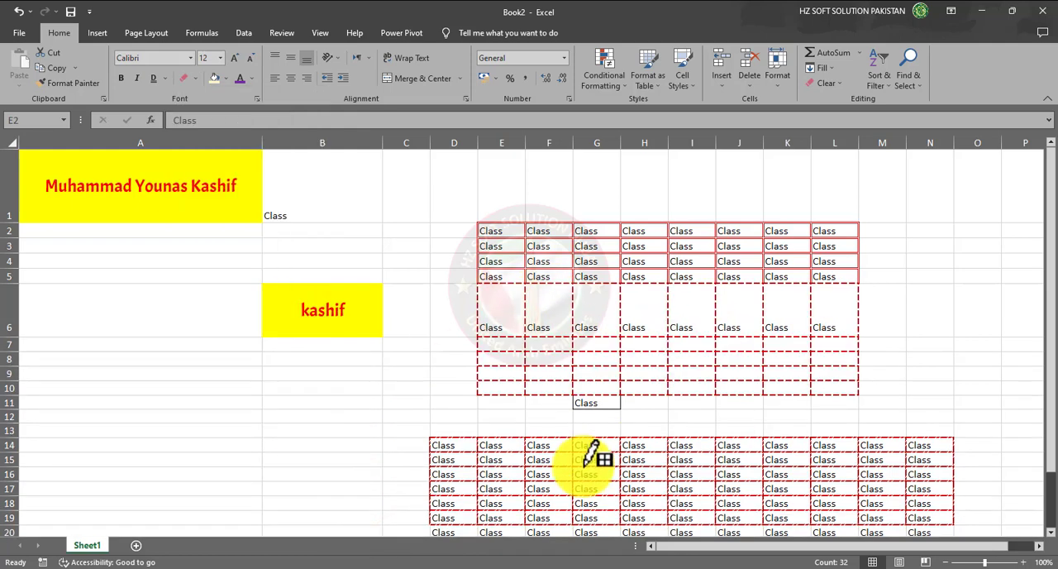
{"action": "mouse_move", "coordinate": [497, 303]}
{"action": "left_mouse_down"}
{"action": "mouse_move", "coordinate": [556, 354]}
{"action": "mouse_move", "coordinate": [734, 417]}
{"action": "mouse_move", "coordinate": [824, 415]}
{"action": "left_mouse_up"}
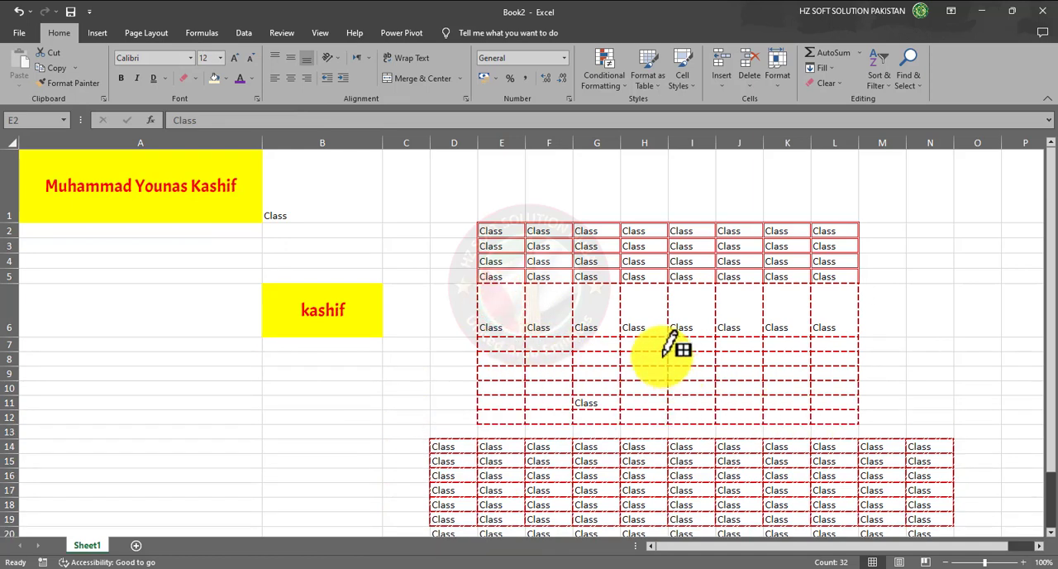
{"action": "mouse_move", "coordinate": [488, 229]}
{"action": "left_mouse_down"}
{"action": "mouse_move", "coordinate": [777, 333]}
{"action": "mouse_move", "coordinate": [814, 372]}
{"action": "left_mouse_up"}
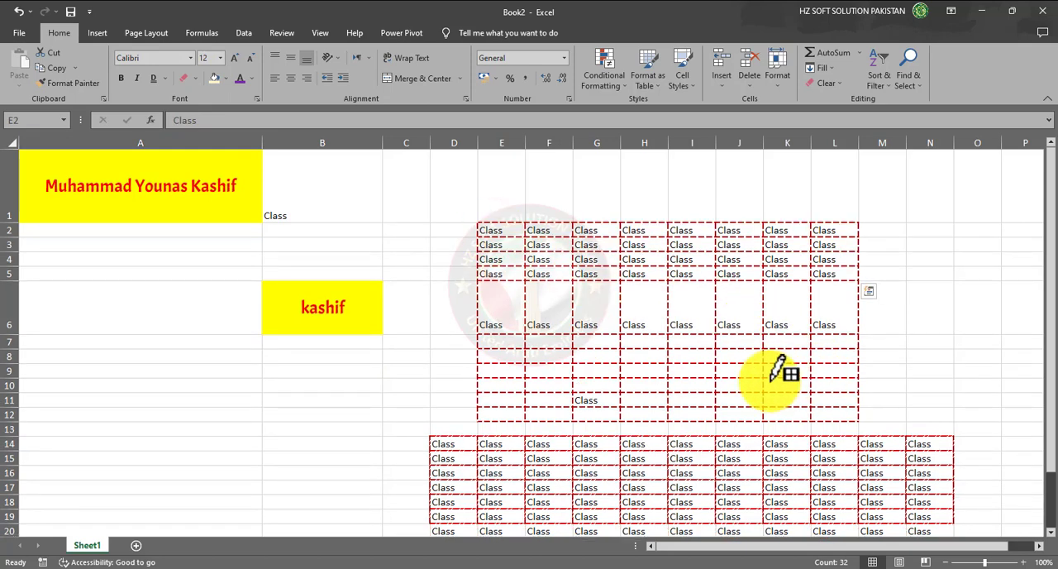
- Apply a Bottom Border to the selected range E2:L5, leaving border drawing mode
{"action": "left_click", "coordinate": [195, 80]}
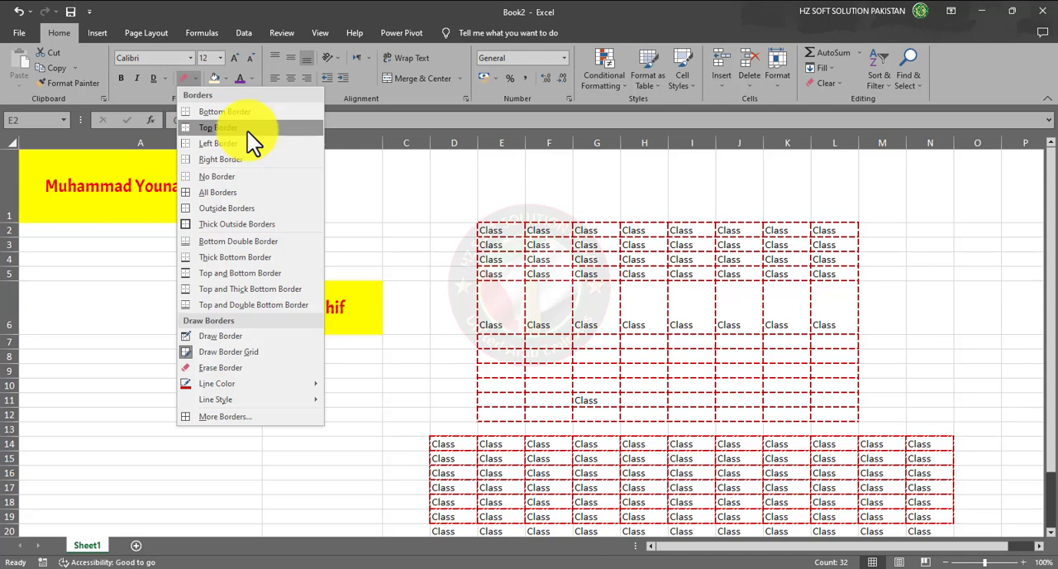
{"action": "left_click", "coordinate": [392, 195]}
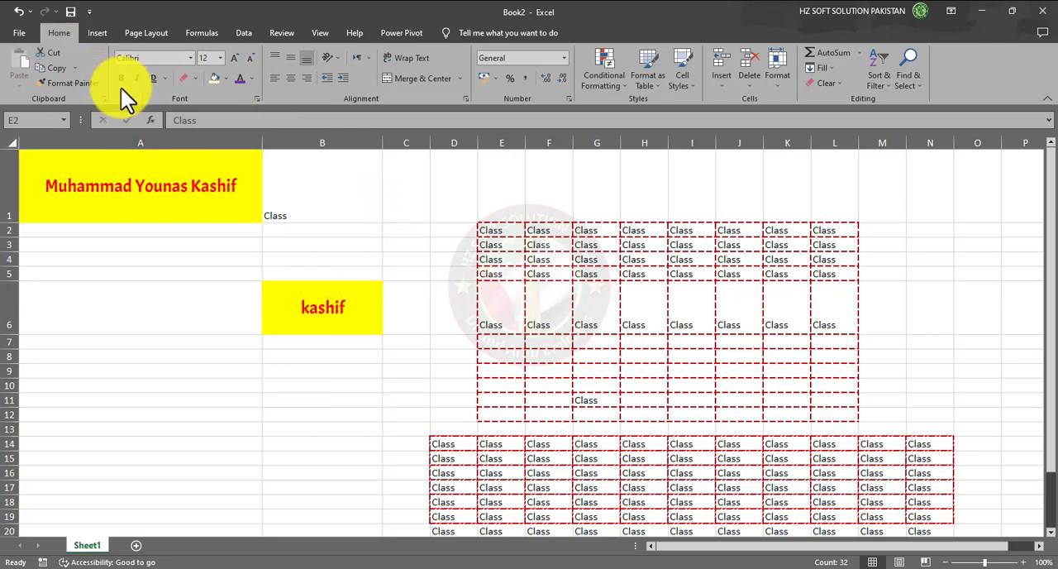
{"action": "left_click", "coordinate": [191, 84]}
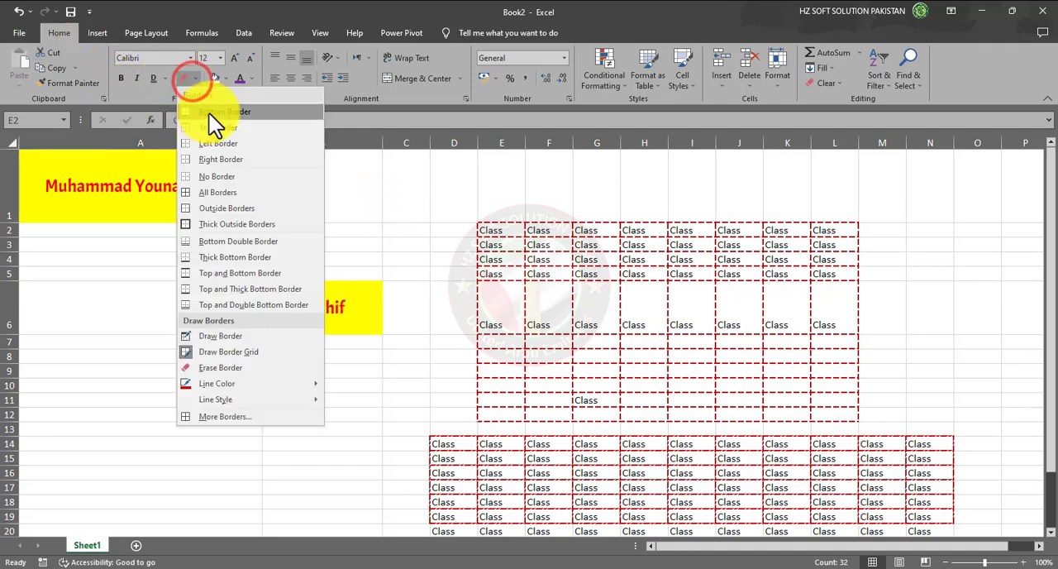
{"action": "left_click", "coordinate": [208, 112]}
{"action": "left_click", "coordinate": [584, 243]}
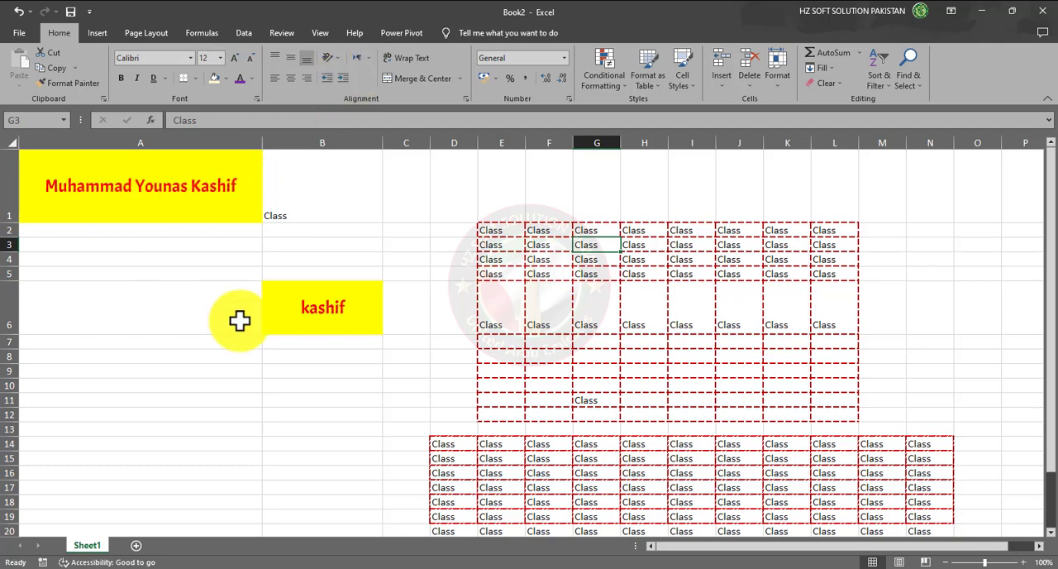
- Increase the indent of the text in A1 repeatedly until it runs past the cell's right edge
{"action": "left_click", "coordinate": [124, 193]}
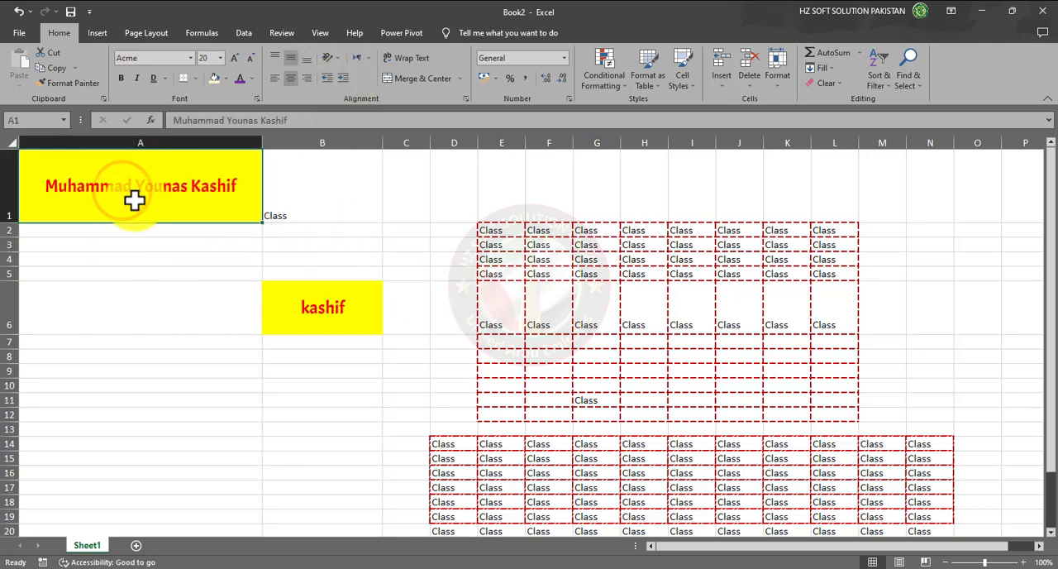
{"action": "left_click", "coordinate": [344, 79]}
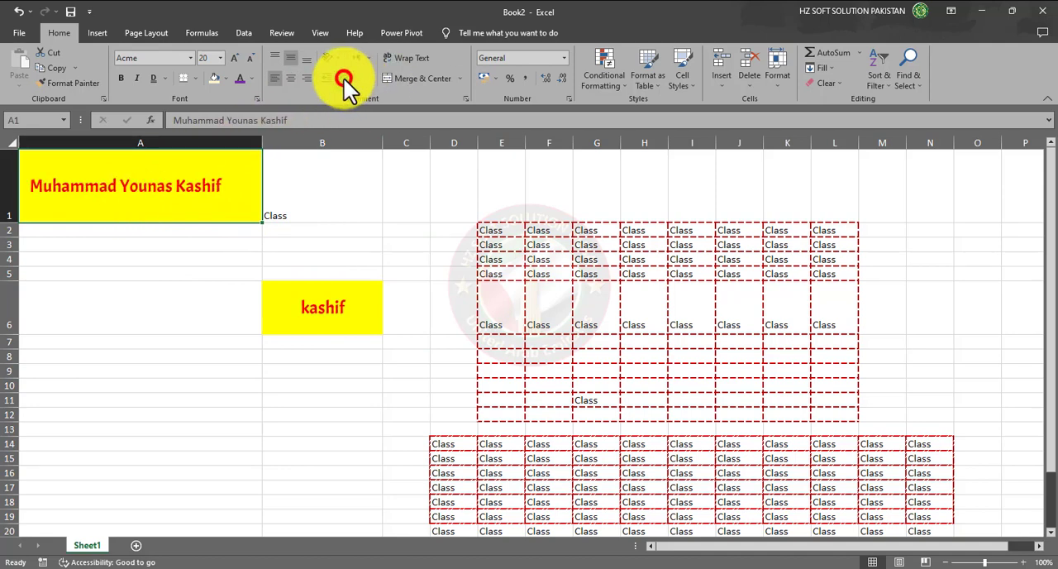
{"action": "left_click", "coordinate": [344, 80]}
{"action": "left_click", "coordinate": [344, 80]}
{"action": "left_click", "coordinate": [343, 79]}
{"action": "left_click", "coordinate": [344, 79]}
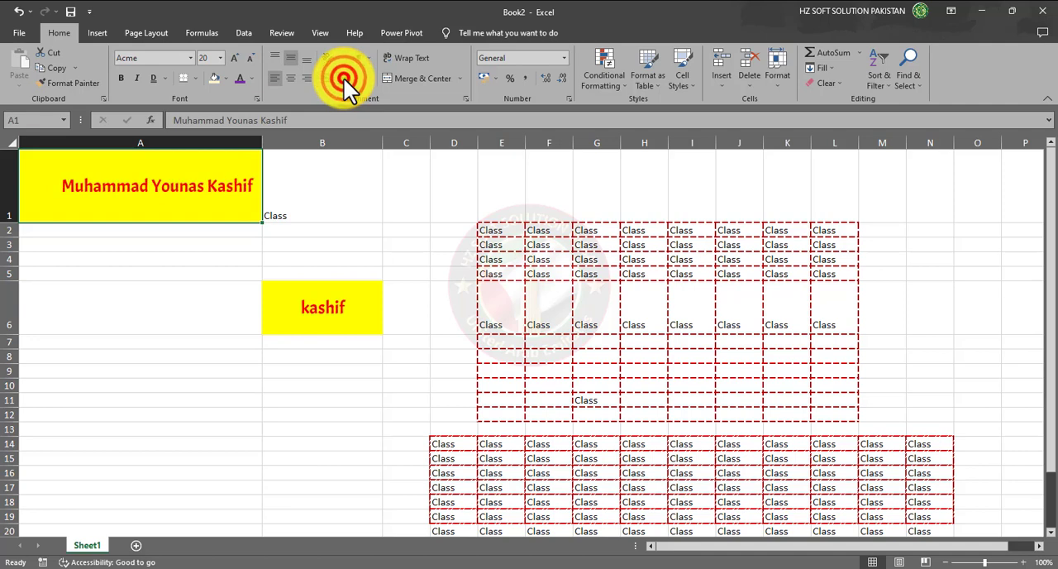
{"action": "left_click", "coordinate": [344, 79]}
{"action": "left_click", "coordinate": [344, 79]}
{"action": "left_click", "coordinate": [344, 80]}
{"action": "left_click", "coordinate": [343, 79]}
{"action": "left_click", "coordinate": [343, 79]}
{"action": "left_click", "coordinate": [344, 79]}
{"action": "left_click", "coordinate": [344, 79]}
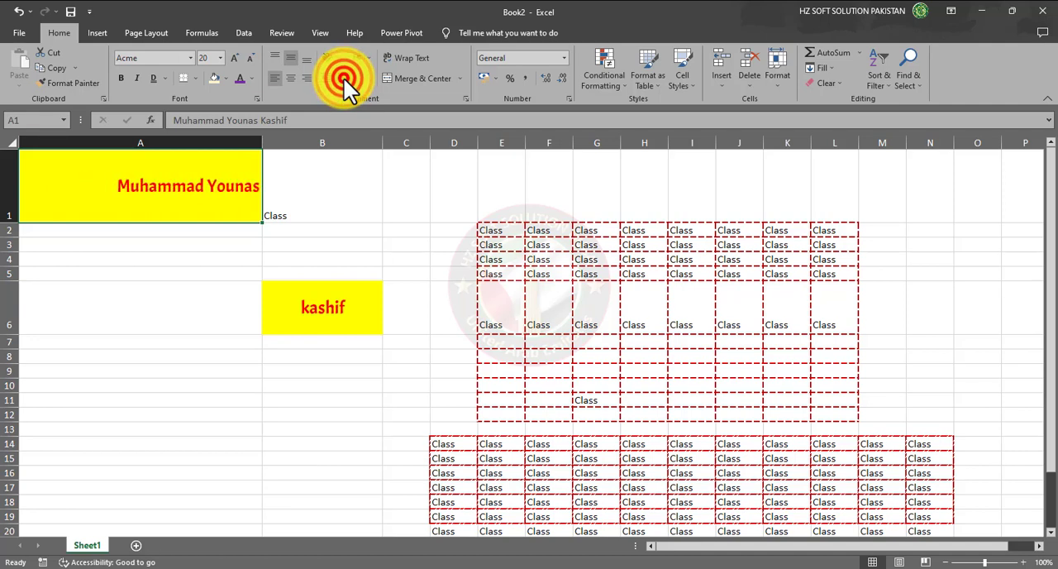
{"action": "left_click", "coordinate": [344, 79]}
{"action": "left_click", "coordinate": [344, 80]}
{"action": "left_click", "coordinate": [344, 79]}
{"action": "left_click", "coordinate": [344, 79]}
{"action": "left_click", "coordinate": [344, 80]}
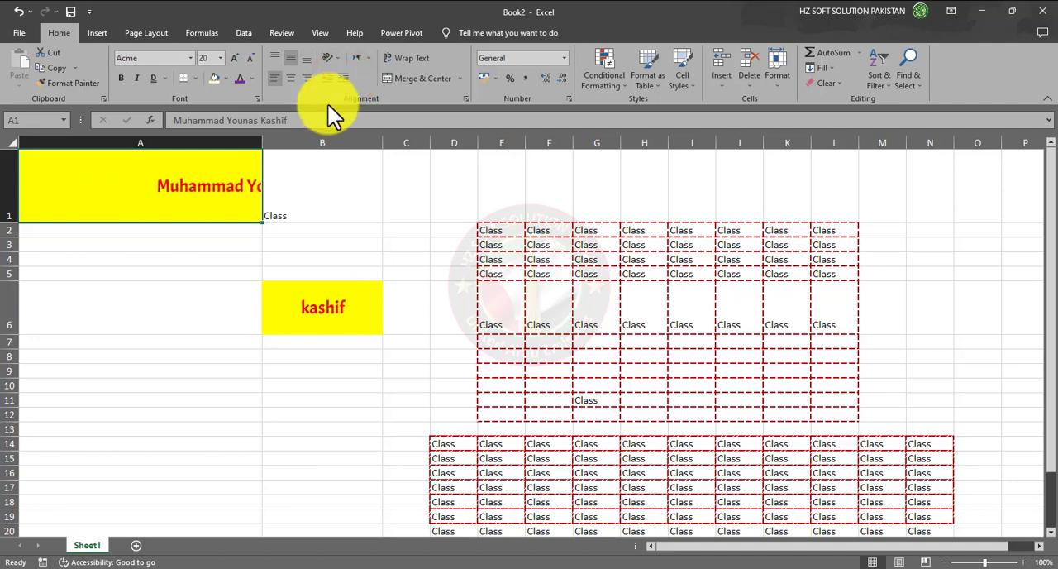
- Decrease the indent of A1 back to the cell's left edge and centre its text horizontally
{"action": "left_click", "coordinate": [329, 80]}
{"action": "left_click", "coordinate": [329, 81]}
{"action": "left_click", "coordinate": [329, 81]}
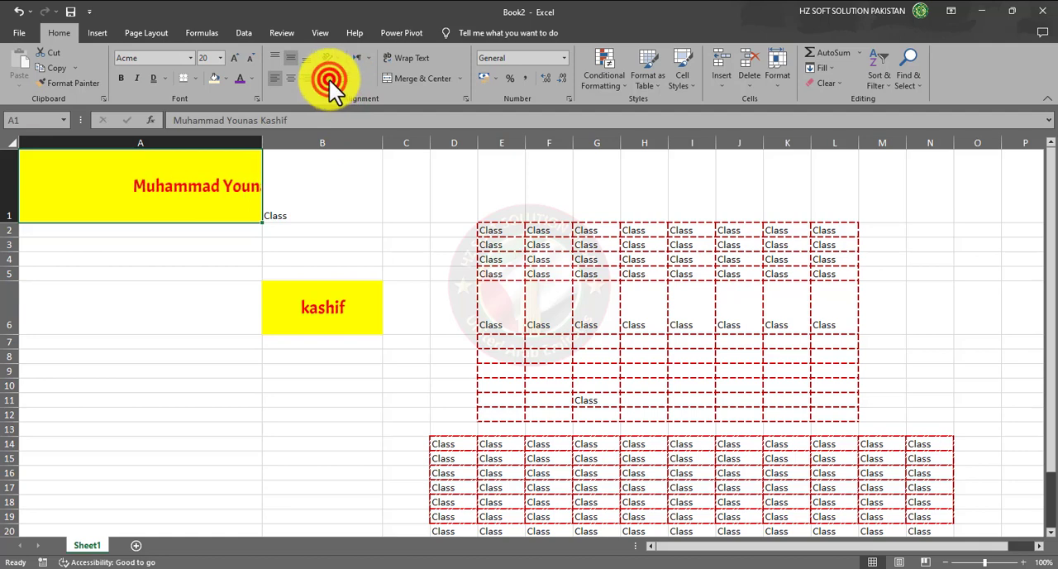
{"action": "left_click", "coordinate": [329, 81]}
{"action": "left_click", "coordinate": [329, 80]}
{"action": "left_click", "coordinate": [329, 81]}
{"action": "left_click", "coordinate": [329, 80]}
{"action": "left_click", "coordinate": [329, 80]}
{"action": "left_click", "coordinate": [329, 81]}
{"action": "left_click", "coordinate": [329, 80]}
{"action": "left_click", "coordinate": [329, 81]}
{"action": "left_click", "coordinate": [329, 80]}
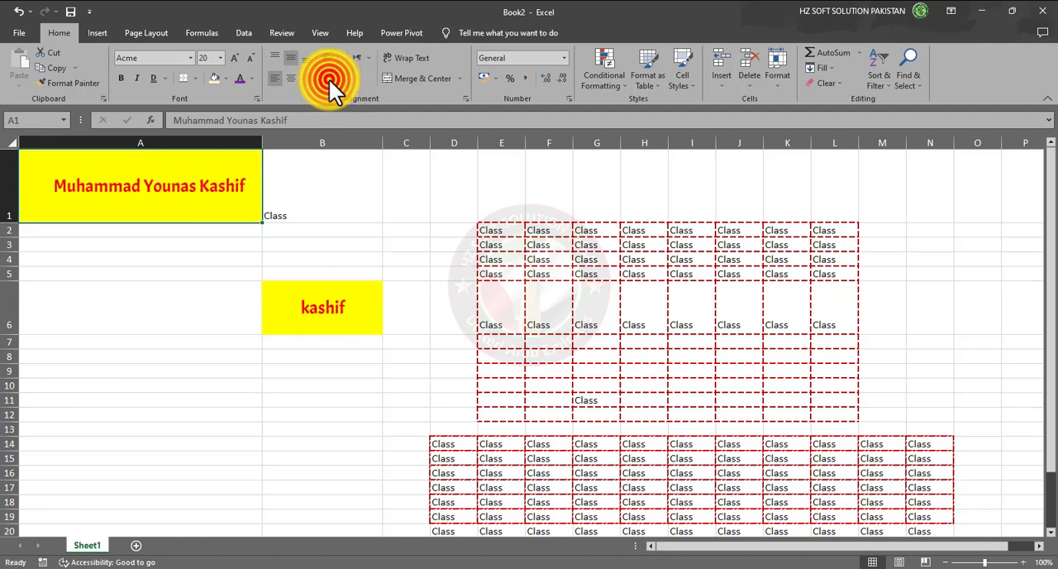
{"action": "left_click", "coordinate": [329, 80]}
{"action": "left_click", "coordinate": [329, 80]}
{"action": "left_click", "coordinate": [329, 80]}
{"action": "left_click", "coordinate": [329, 80]}
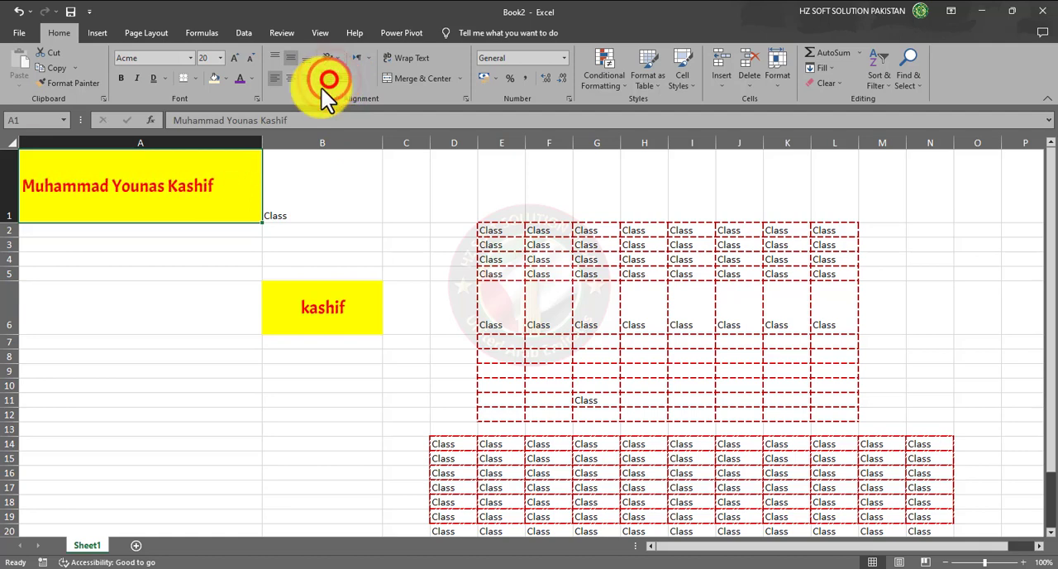
{"action": "left_click", "coordinate": [346, 79]}
{"action": "left_click", "coordinate": [328, 82]}
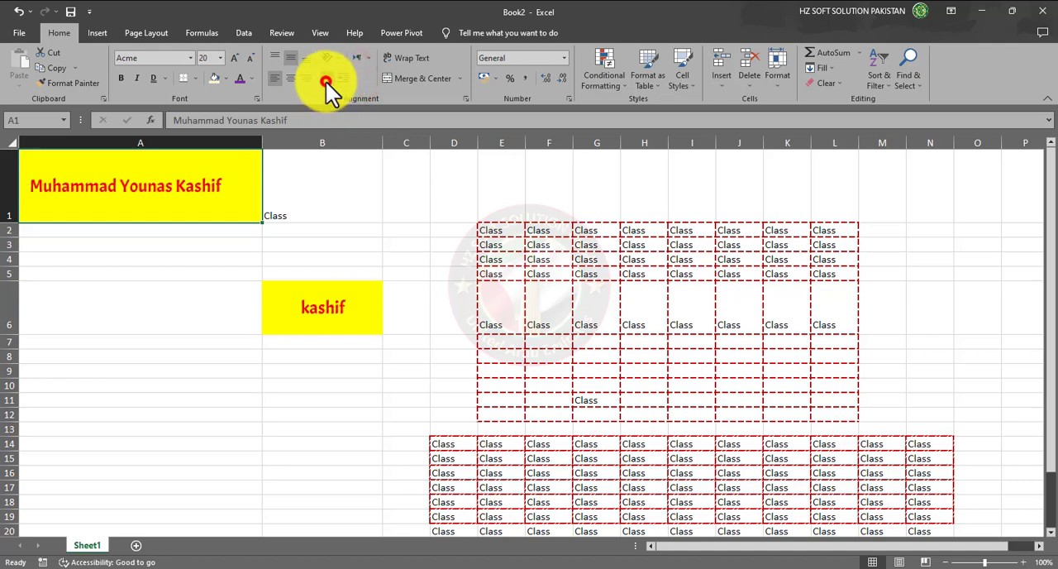
{"action": "left_click", "coordinate": [293, 77]}
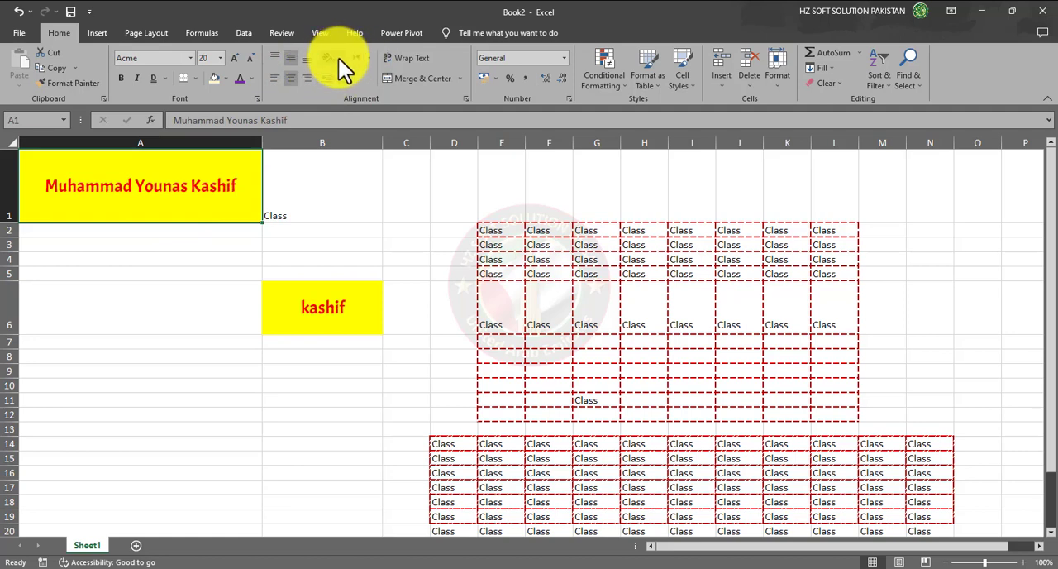
{"action": "left_click", "coordinate": [359, 191]}
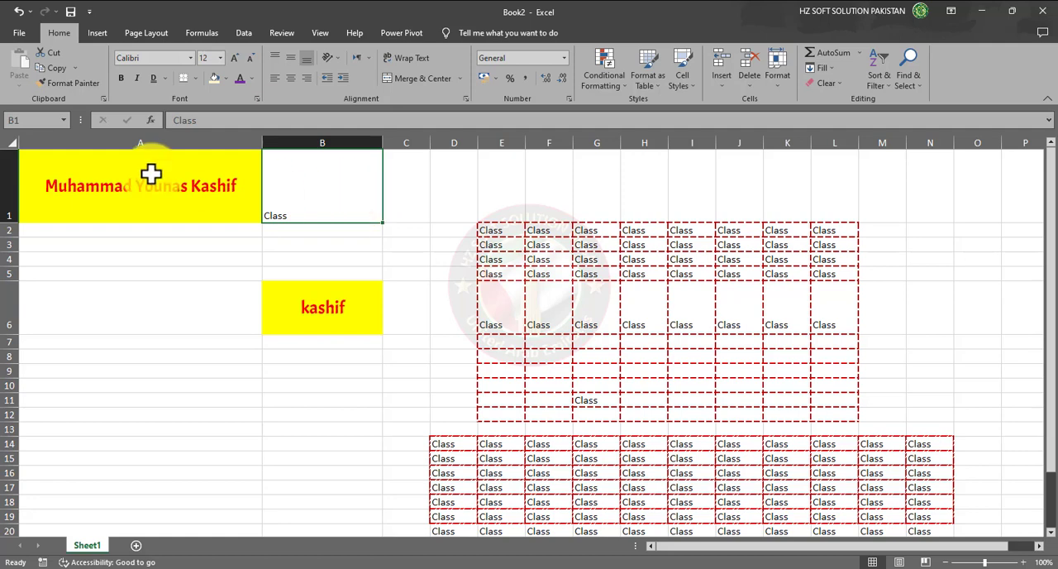
- Copy the formatting of A1 onto the range B1:L1 with Format Painter
{"action": "left_click", "coordinate": [181, 187]}
{"action": "left_click", "coordinate": [79, 83]}
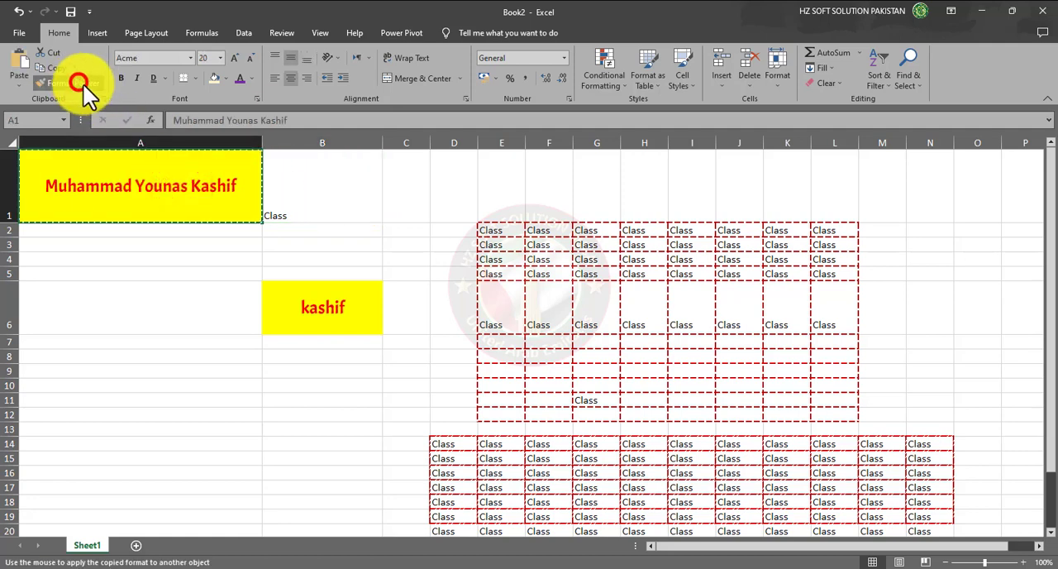
{"action": "left_click_drag", "start_coordinate": [316, 187], "coordinate": [840, 183]}
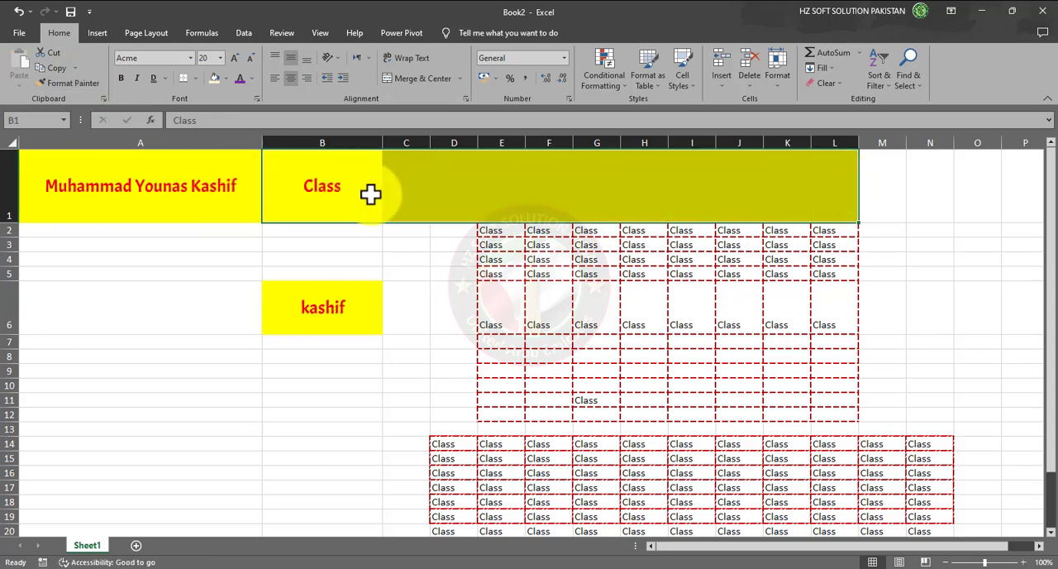
- Enter the headings DOB in C1 and Year in D1
{"action": "left_click", "coordinate": [401, 187]}
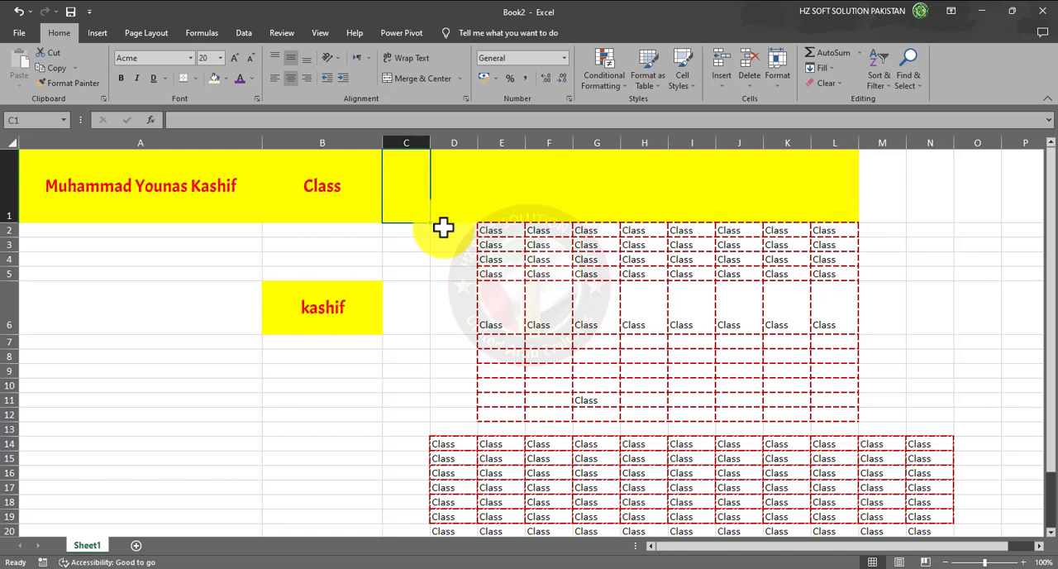
{"action": "type", "text": "DOb"}
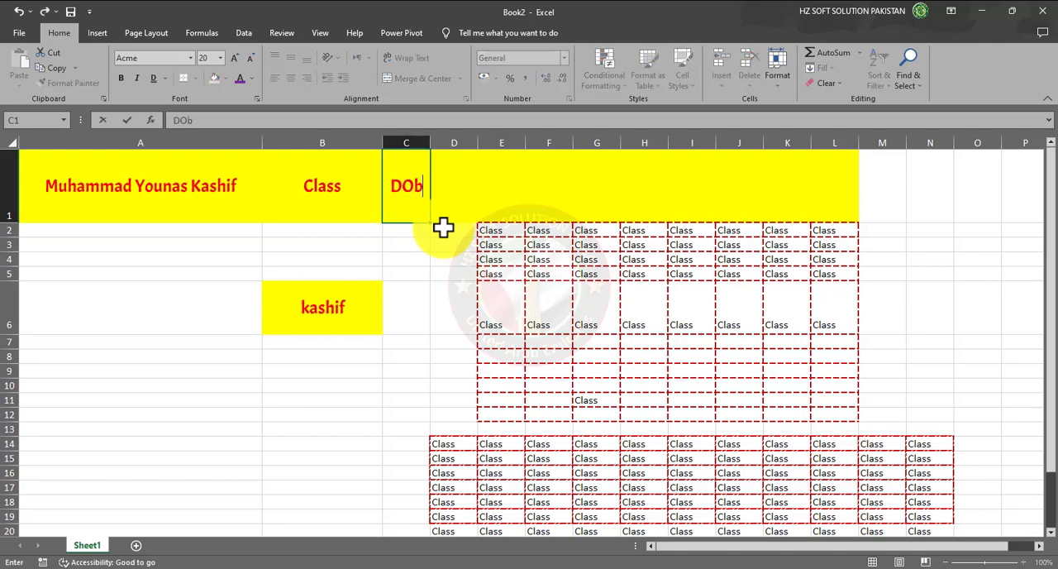
{"action": "key", "text": "BackSpace"}
{"action": "type", "text": "B"}
{"action": "key", "text": "Tab"}
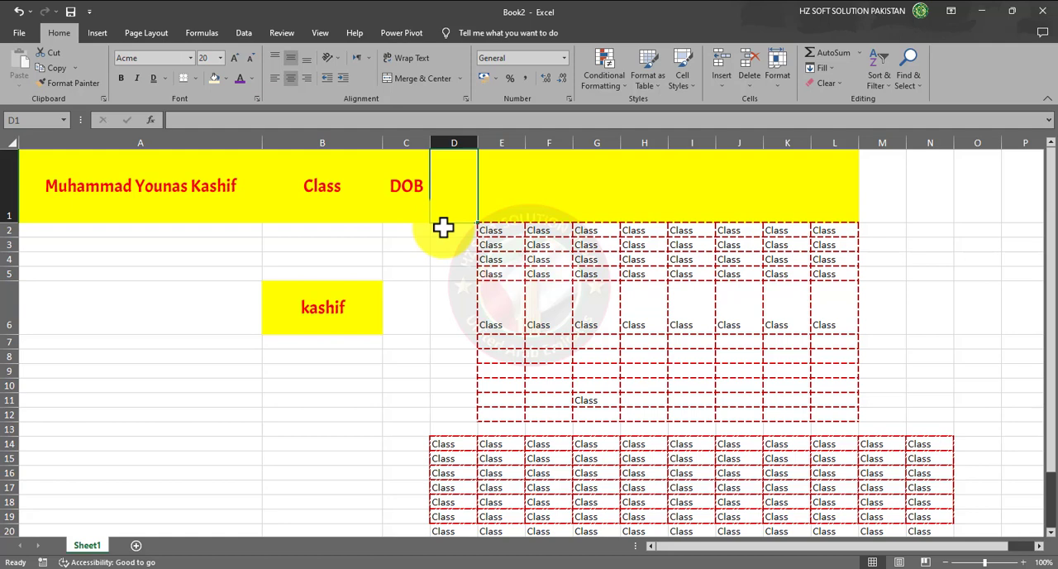
{"action": "type", "text": "Year"}
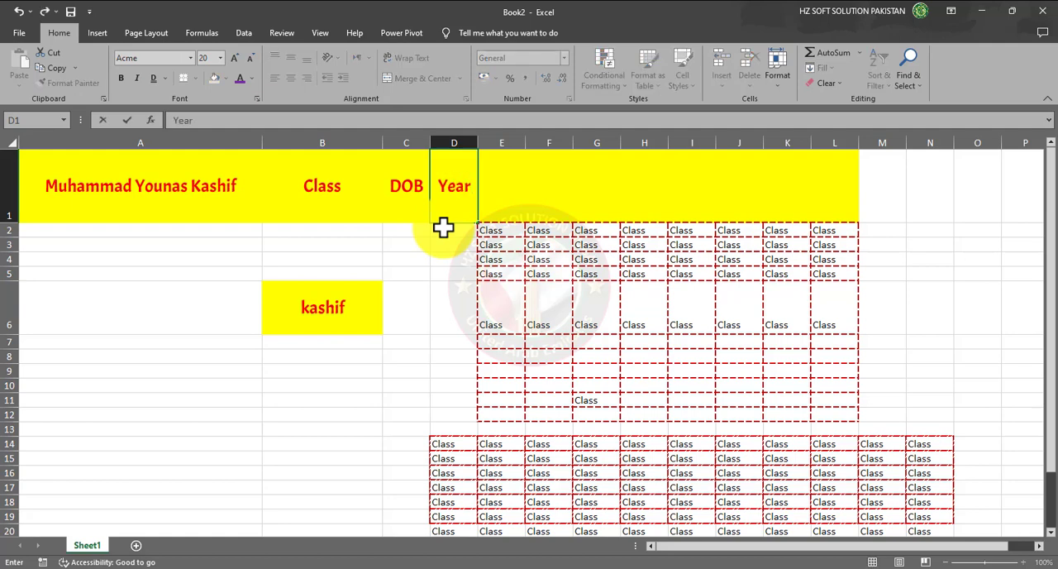
{"action": "left_click", "coordinate": [141, 266]}
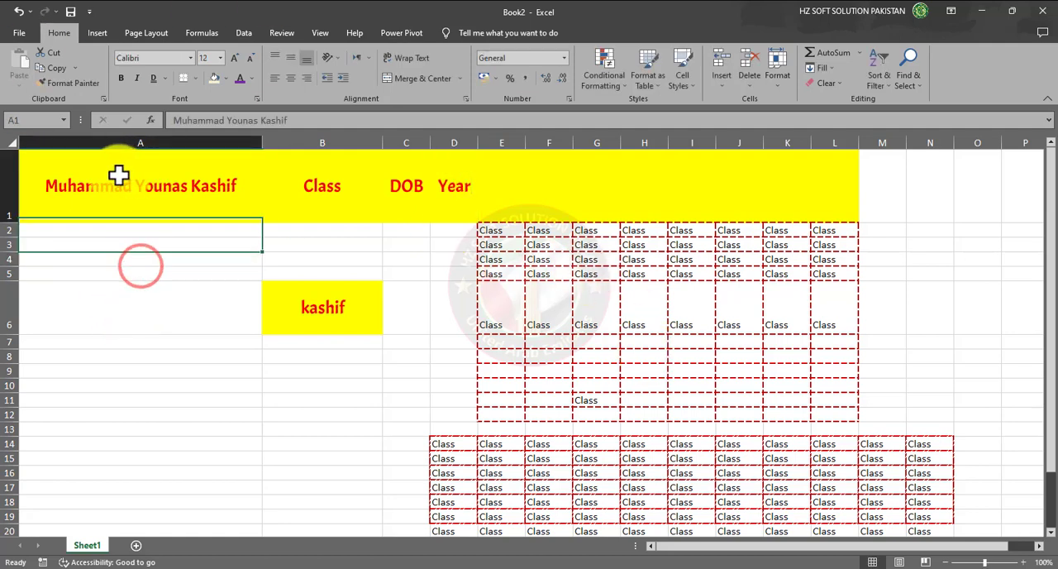
{"action": "left_click_drag", "start_coordinate": [118, 177], "coordinate": [436, 202]}
{"action": "left_click", "coordinate": [164, 201]}
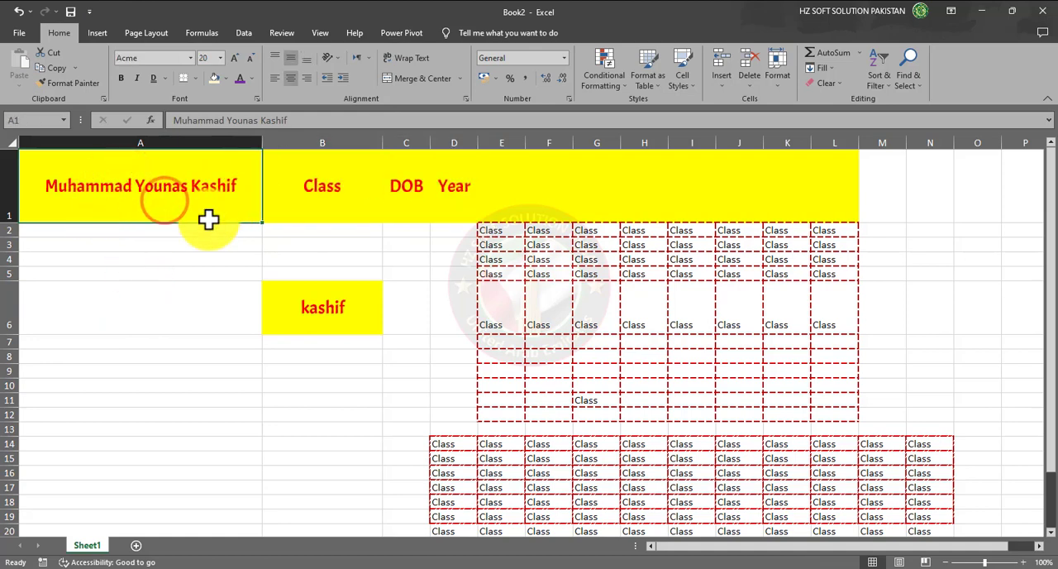
{"action": "left_click", "coordinate": [186, 260]}
{"action": "left_click_drag", "start_coordinate": [166, 190], "coordinate": [428, 189]}
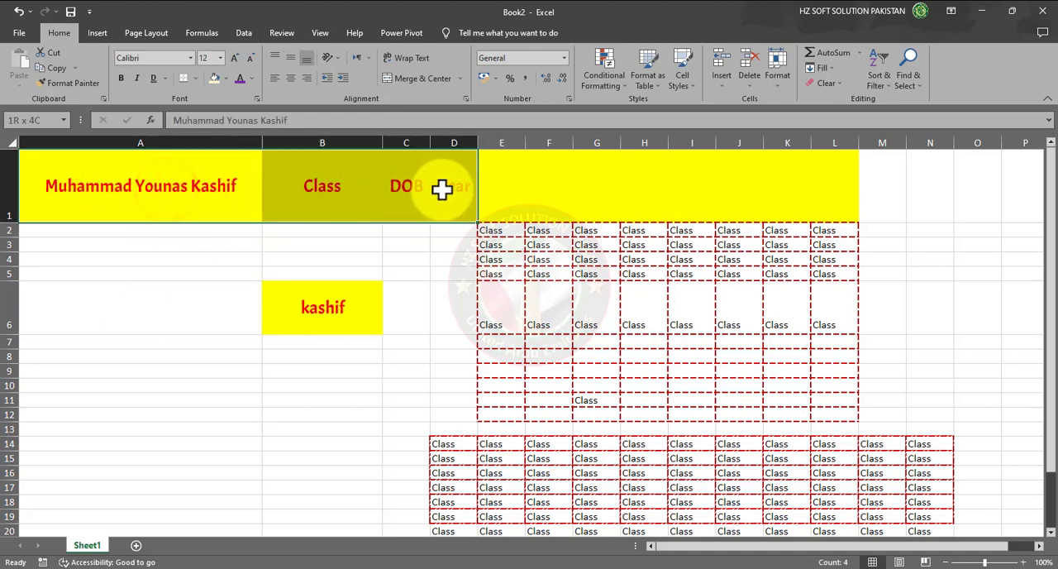
{"action": "left_click", "coordinate": [234, 261]}
{"action": "left_click", "coordinate": [184, 193]}
{"action": "left_click", "coordinate": [324, 194]}
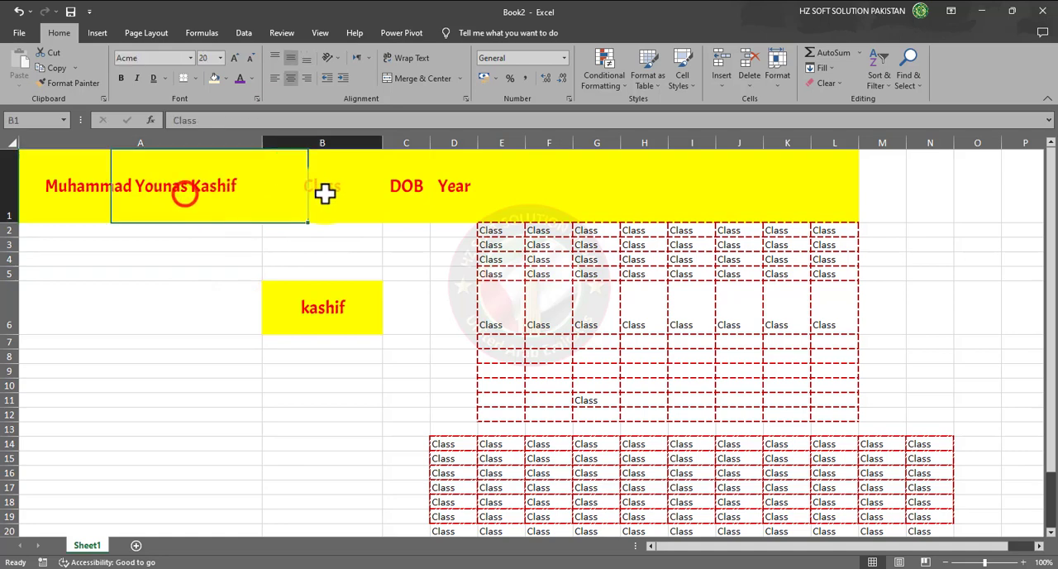
{"action": "left_click", "coordinate": [438, 194]}
- Apply All Borders to the heading cells A1:D1
{"action": "left_click_drag", "start_coordinate": [149, 201], "coordinate": [454, 200]}
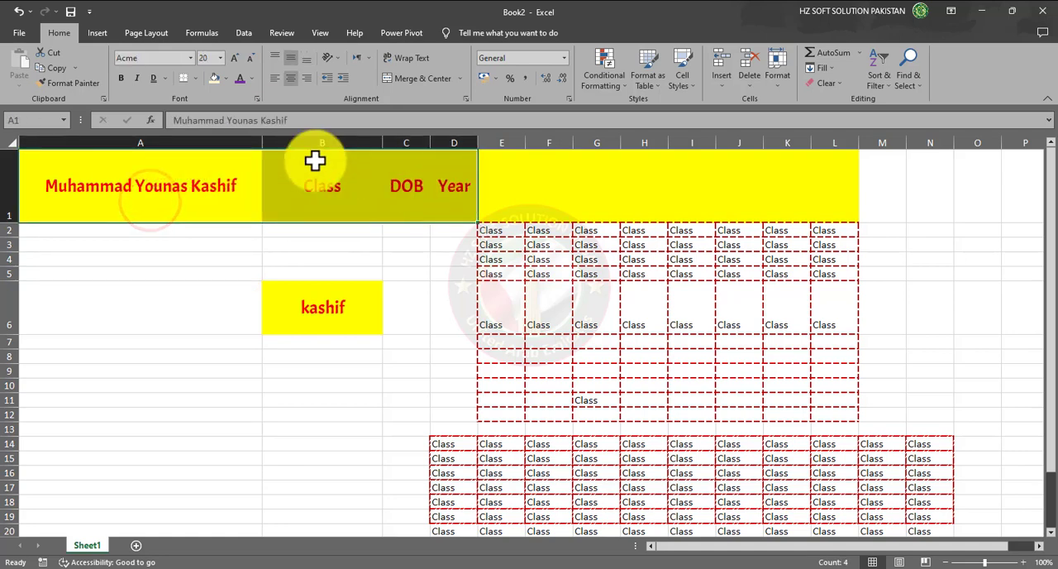
{"action": "left_click", "coordinate": [194, 77]}
{"action": "left_click", "coordinate": [210, 207]}
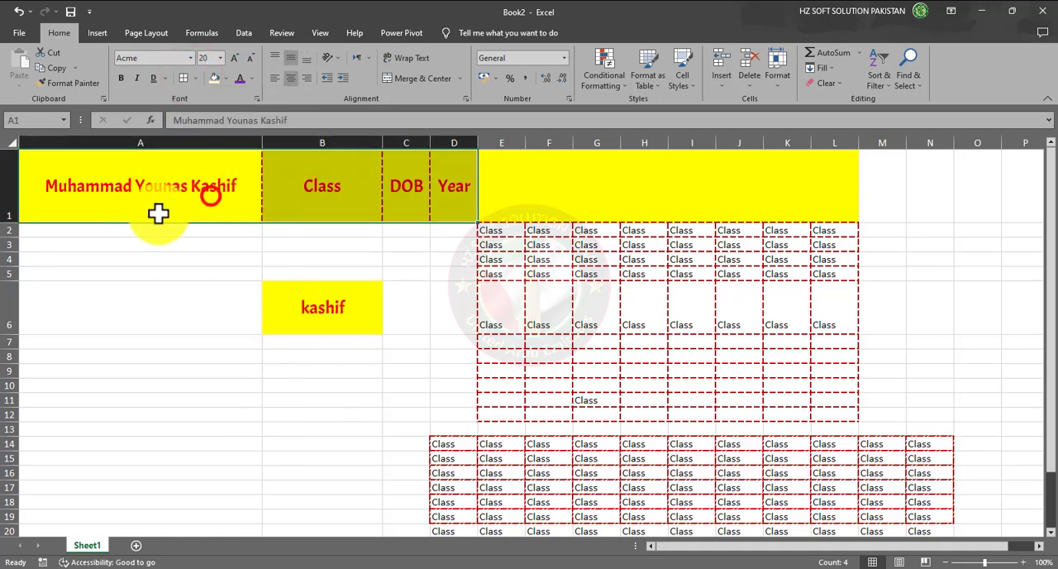
{"action": "left_click", "coordinate": [213, 243]}
- Slant the text in A1:D1 with Angle Counterclockwise and make row 1 tall enough to fit the slanted text
{"action": "left_click_drag", "start_coordinate": [156, 191], "coordinate": [439, 191]}
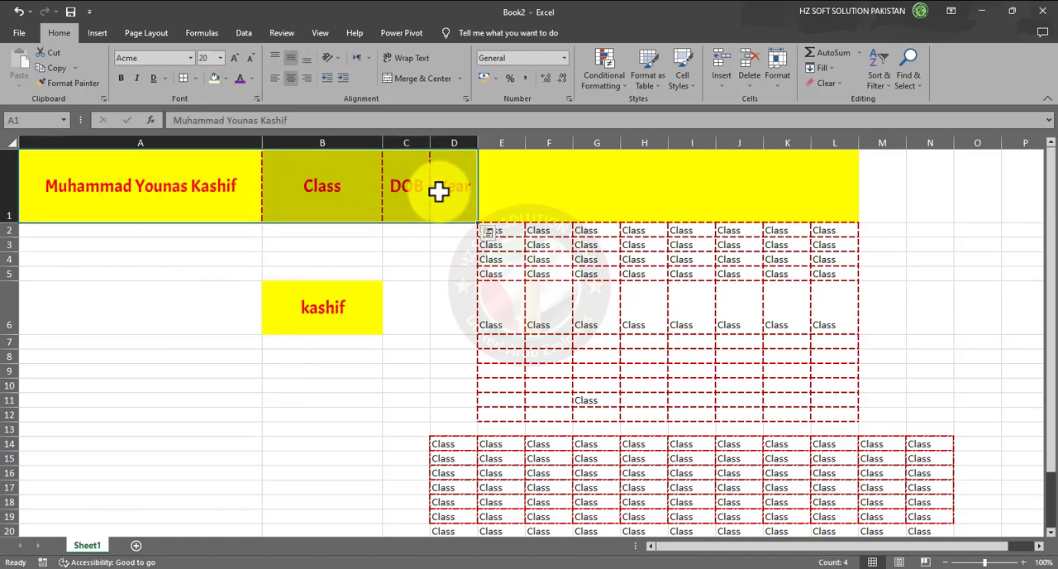
{"action": "left_click", "coordinate": [340, 58]}
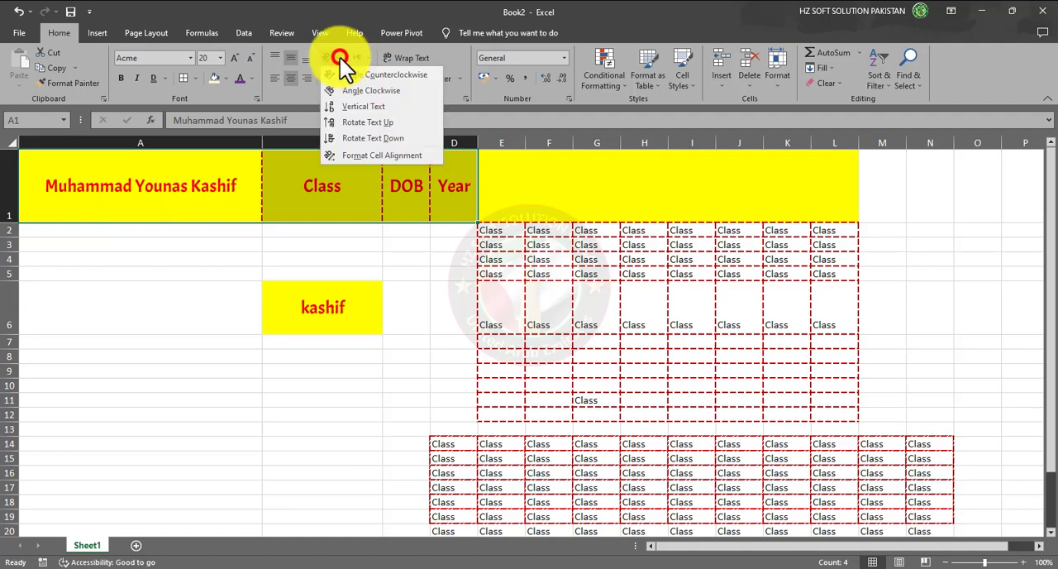
{"action": "left_click", "coordinate": [386, 75]}
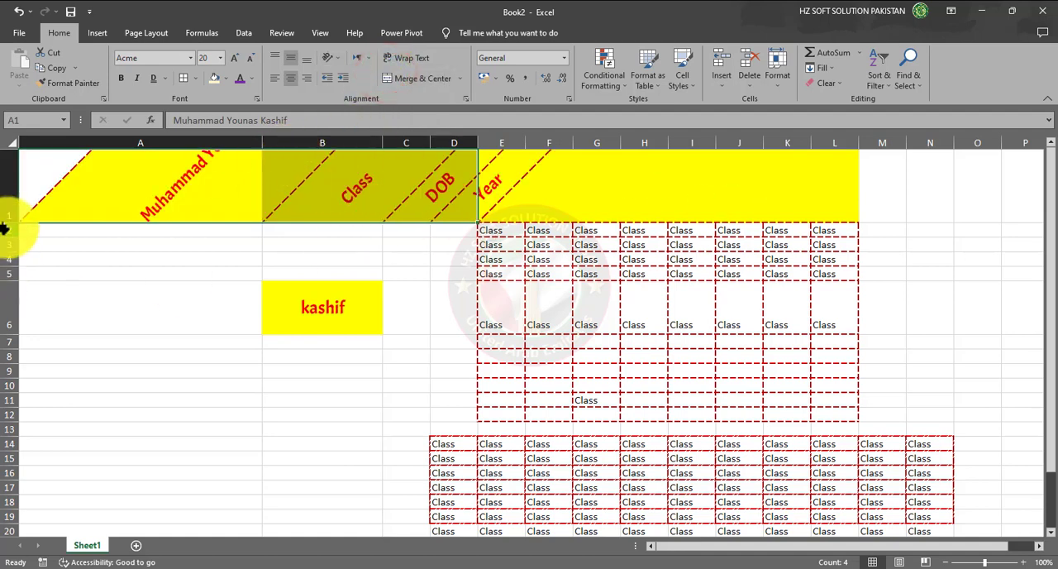
{"action": "left_click_drag", "start_coordinate": [9, 224], "coordinate": [5, 344]}
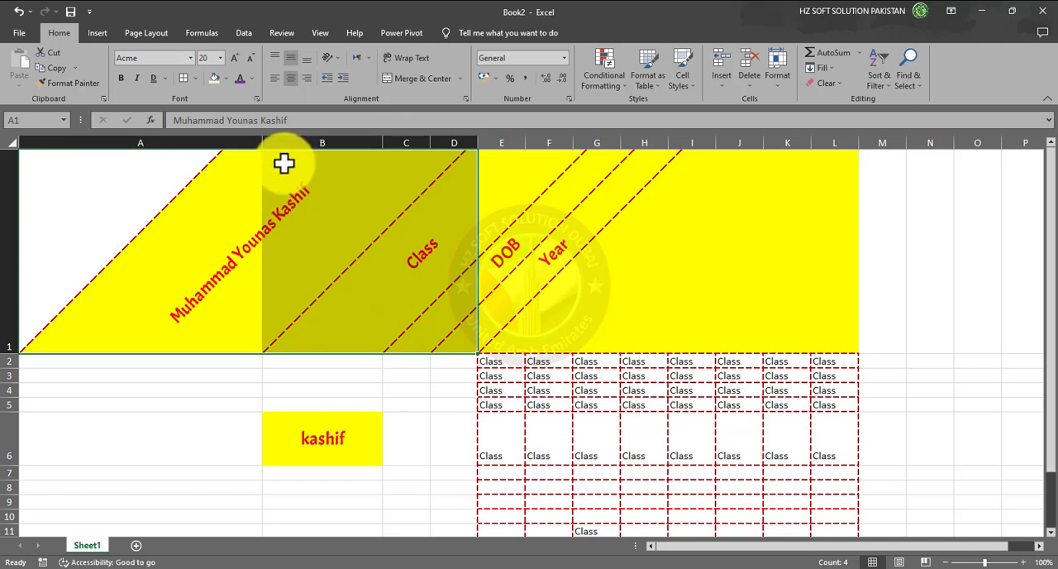
- Change the orientation of A1:D1 to Angle Clockwise and then to Vertical Text
{"action": "left_click", "coordinate": [118, 203]}
{"action": "left_click_drag", "start_coordinate": [72, 203], "coordinate": [428, 252]}
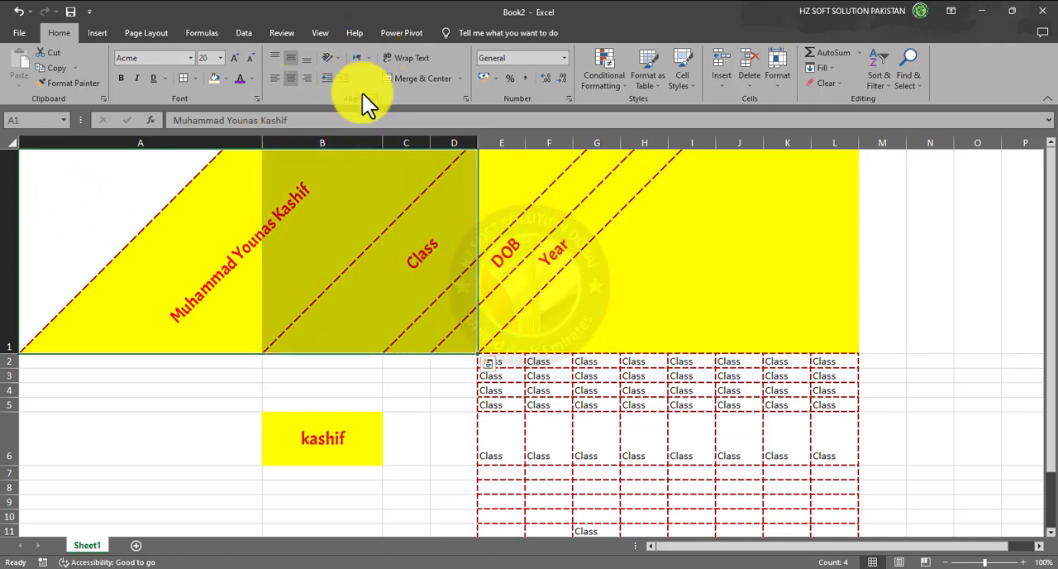
{"action": "left_click", "coordinate": [339, 58]}
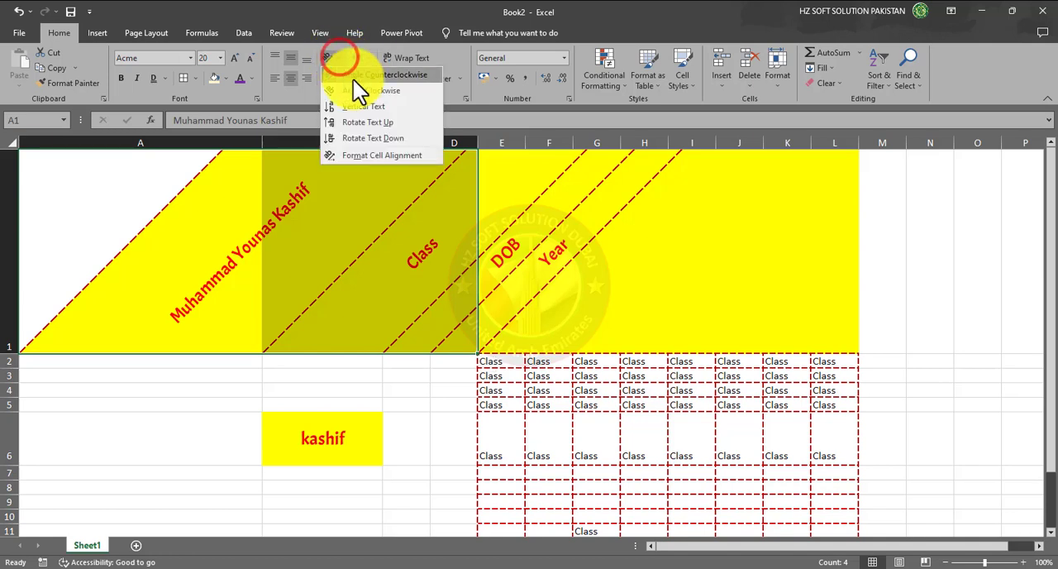
{"action": "left_click", "coordinate": [397, 94]}
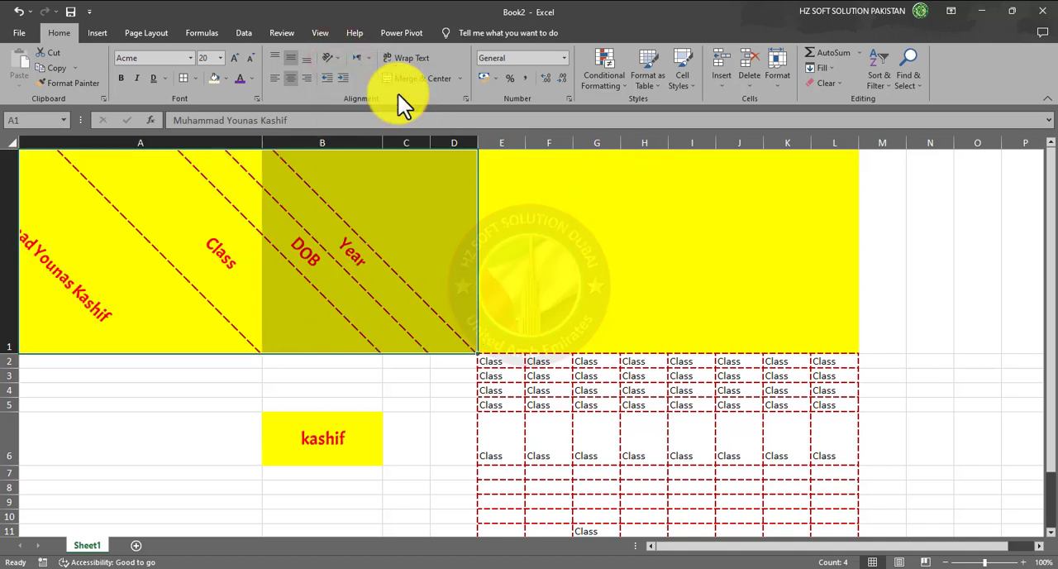
{"action": "left_click", "coordinate": [336, 60]}
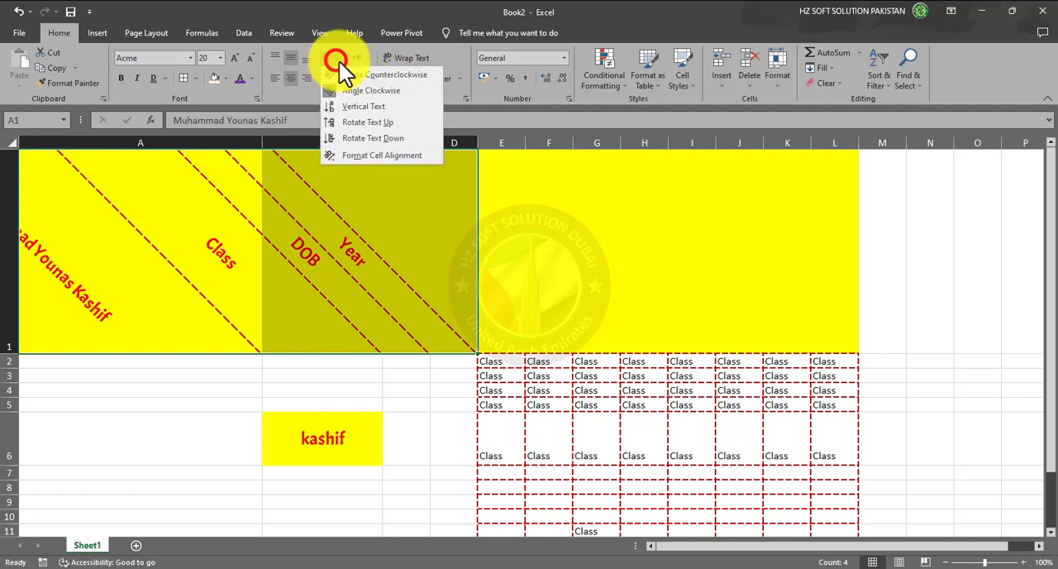
{"action": "left_click", "coordinate": [388, 110]}
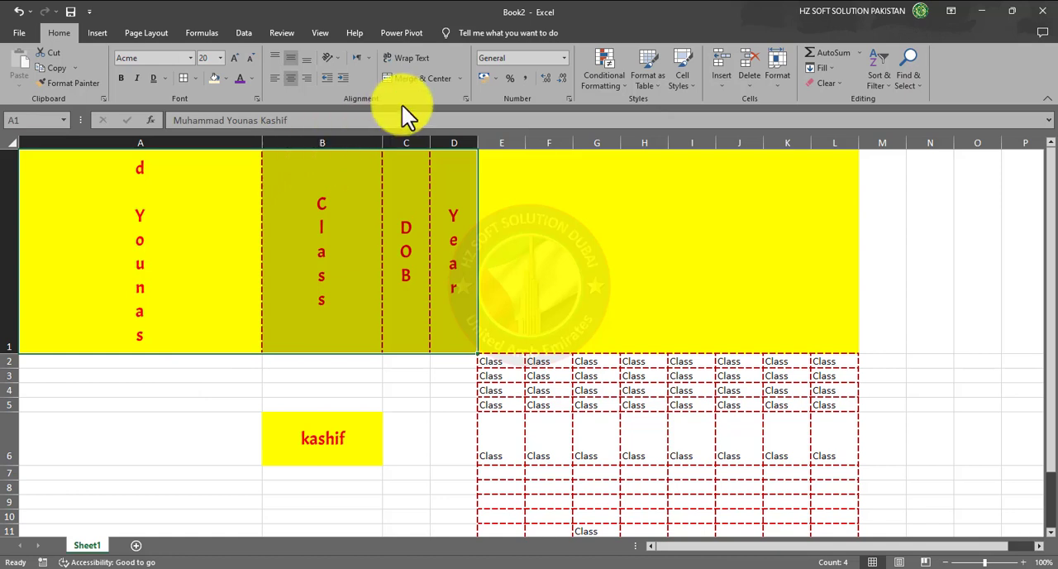
- Switch the orientation of A1:D1 to Rotate Text Up and then to Rotate Text Down
{"action": "left_click", "coordinate": [340, 59]}
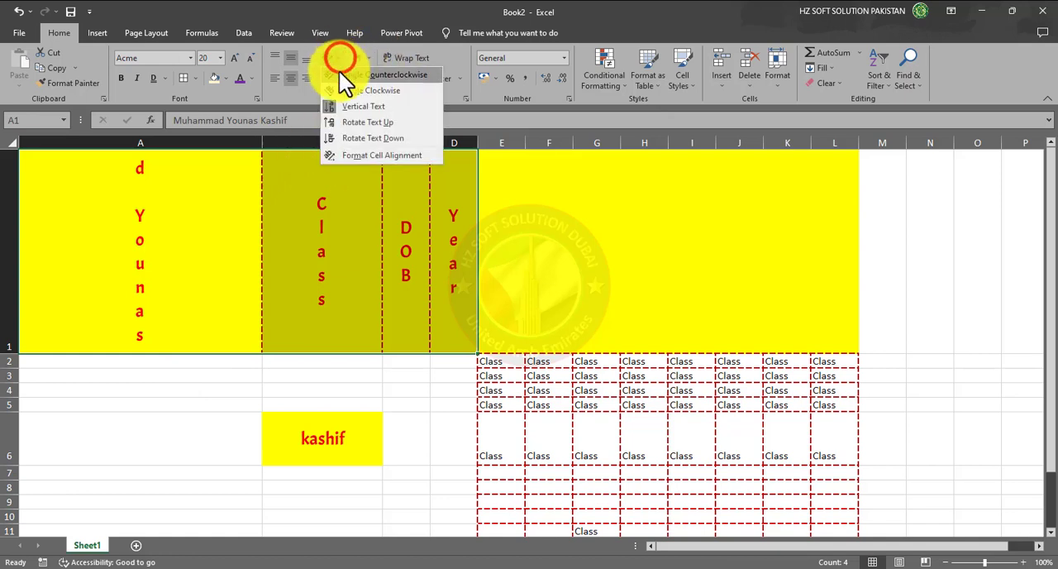
{"action": "left_click", "coordinate": [367, 126]}
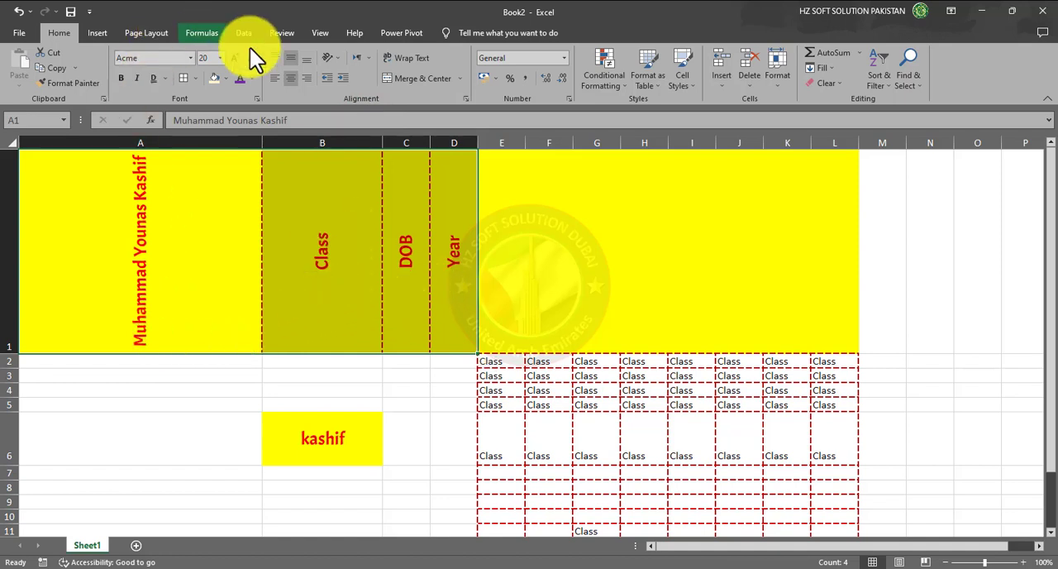
{"action": "left_click", "coordinate": [335, 57]}
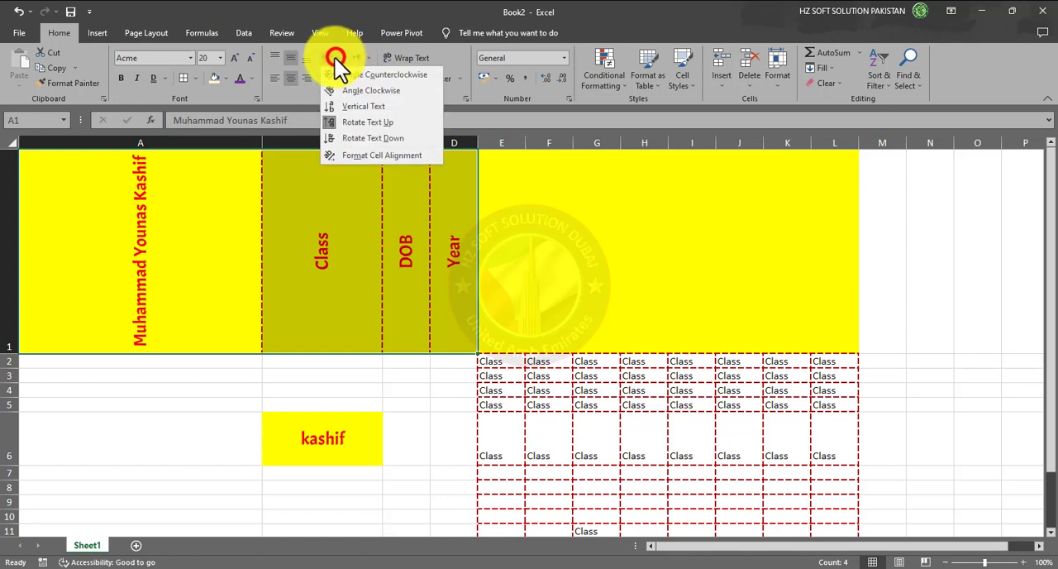
{"action": "left_click", "coordinate": [358, 139]}
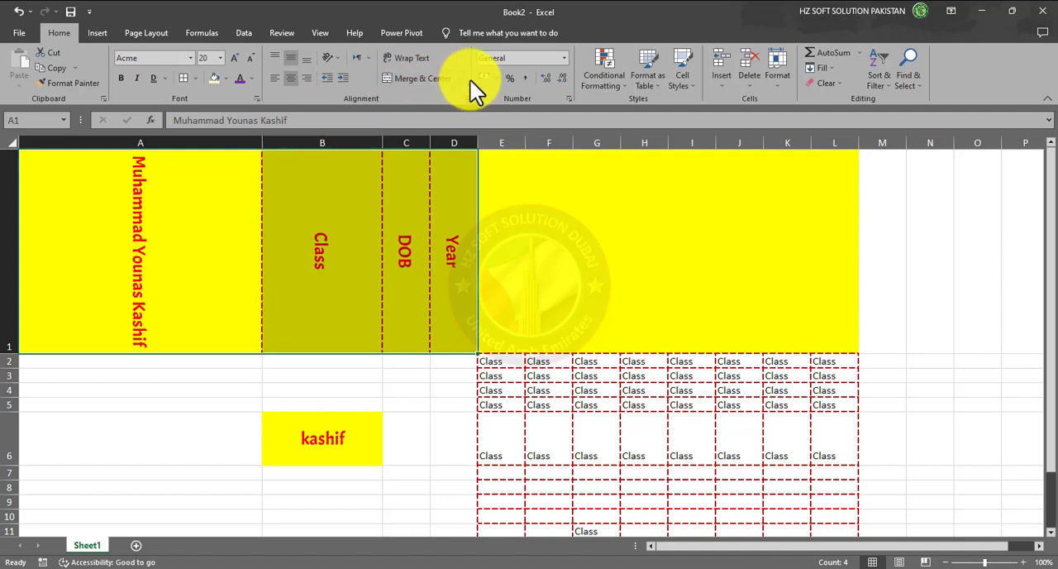
- Set the text orientation of A1:D1 to 0 degrees through Format Cell Alignment and reduce the height of row 1
{"action": "left_click", "coordinate": [369, 59]}
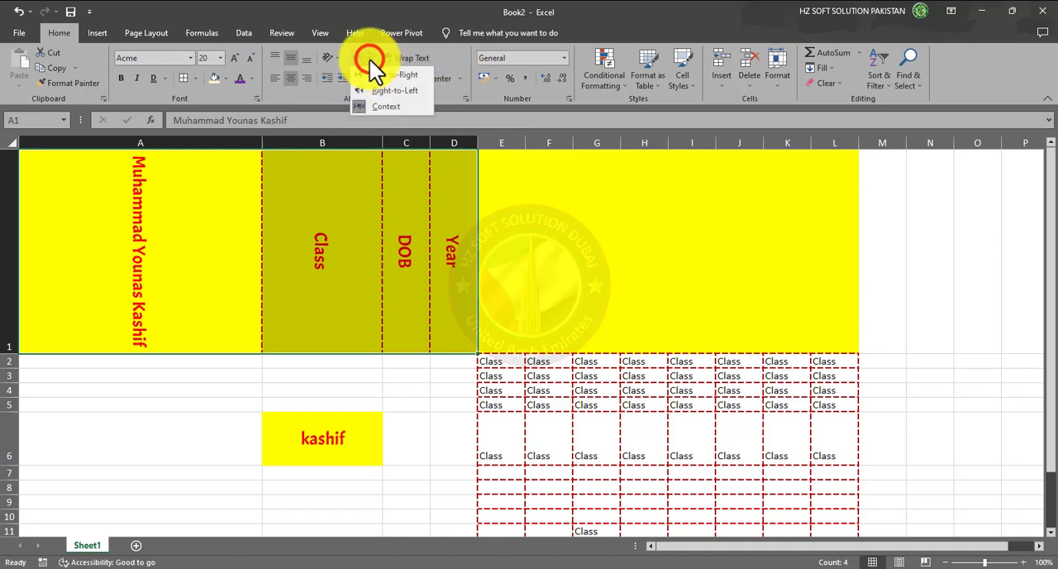
{"action": "left_click", "coordinate": [337, 60]}
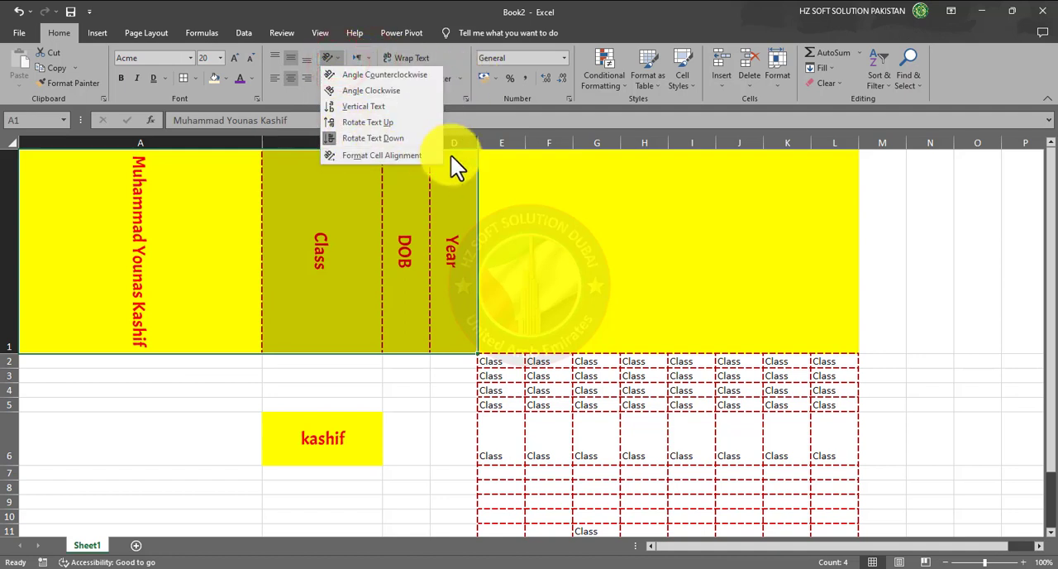
{"action": "left_click", "coordinate": [410, 157]}
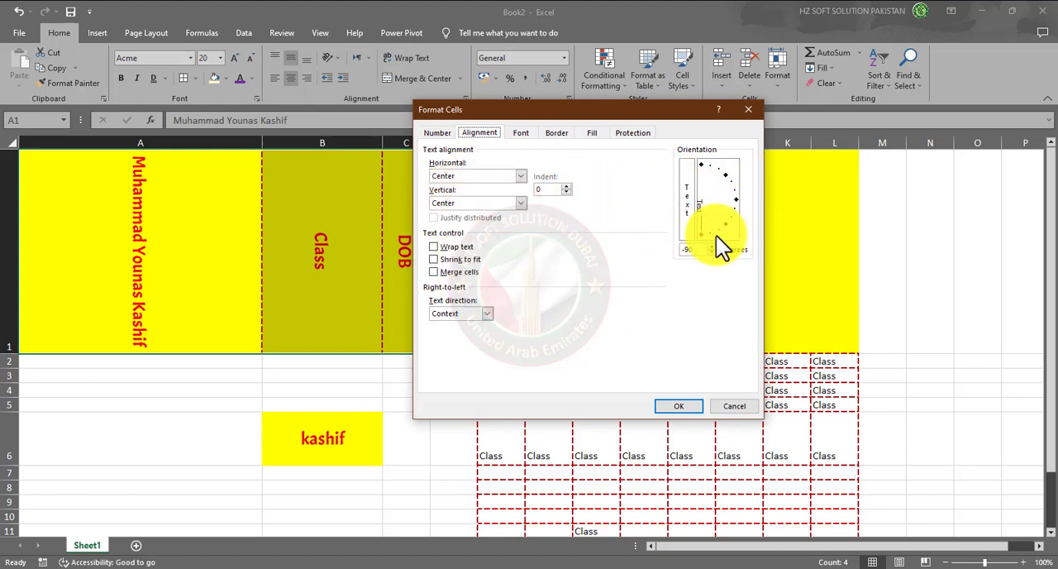
{"action": "left_click_drag", "start_coordinate": [703, 235], "coordinate": [744, 201]}
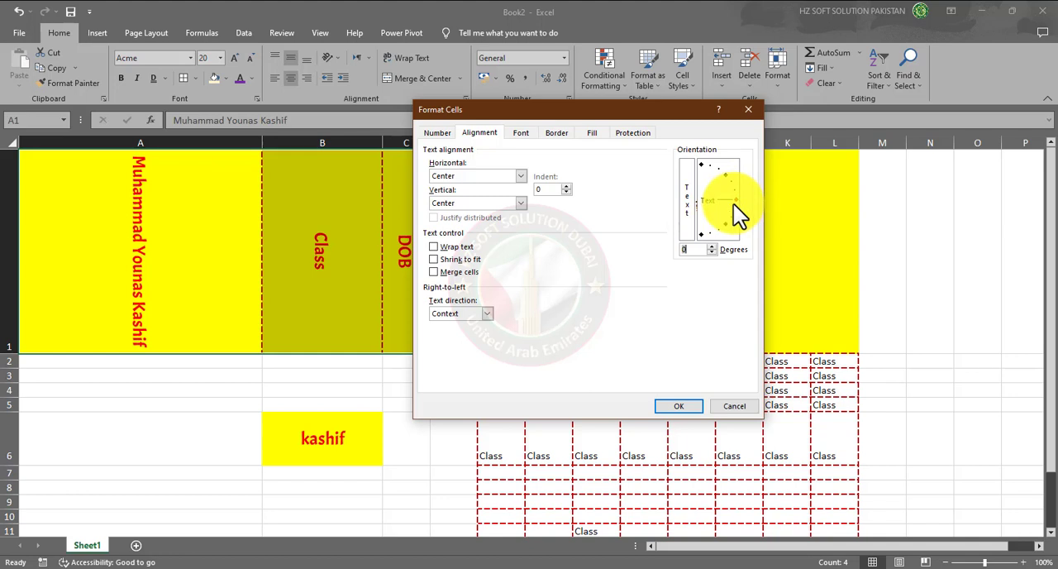
{"action": "left_click", "coordinate": [682, 405]}
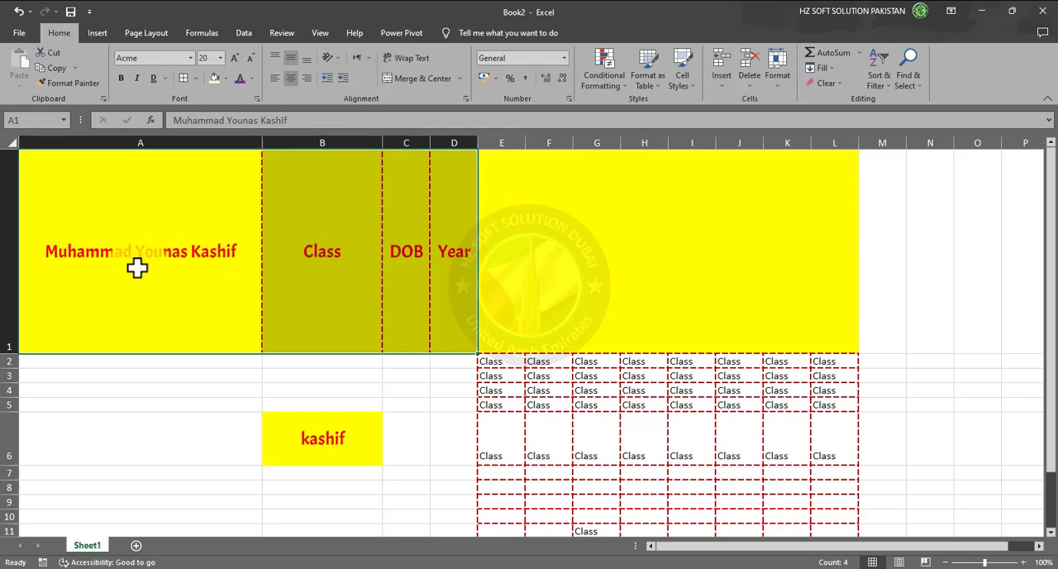
{"action": "left_click_drag", "start_coordinate": [15, 353], "coordinate": [5, 189]}
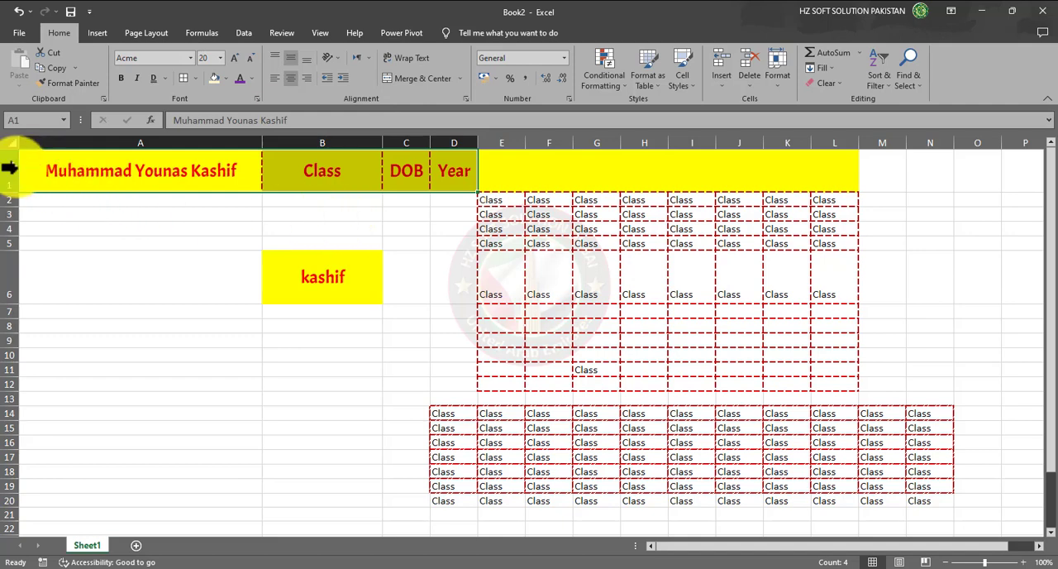
{"action": "left_click_drag", "start_coordinate": [15, 169], "coordinate": [298, 319]}
{"action": "left_click", "coordinate": [351, 274]}
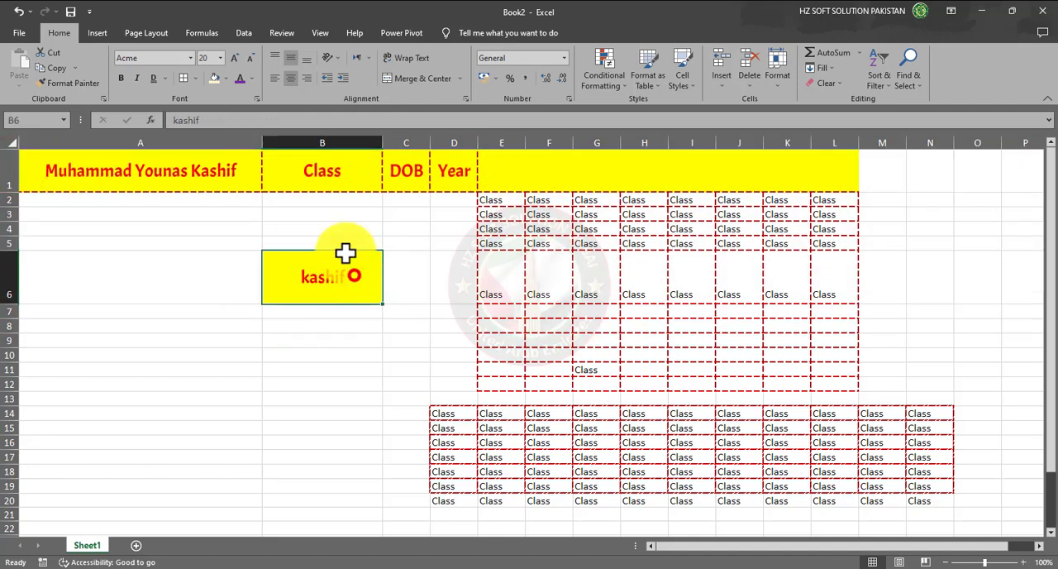
{"action": "left_click", "coordinate": [324, 177]}
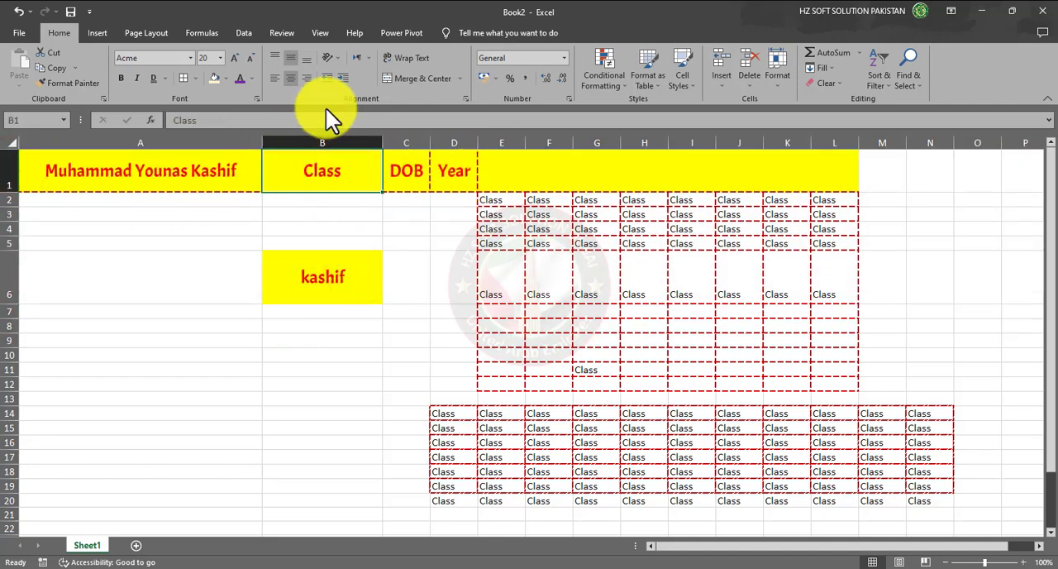
{"action": "left_click", "coordinate": [341, 58]}
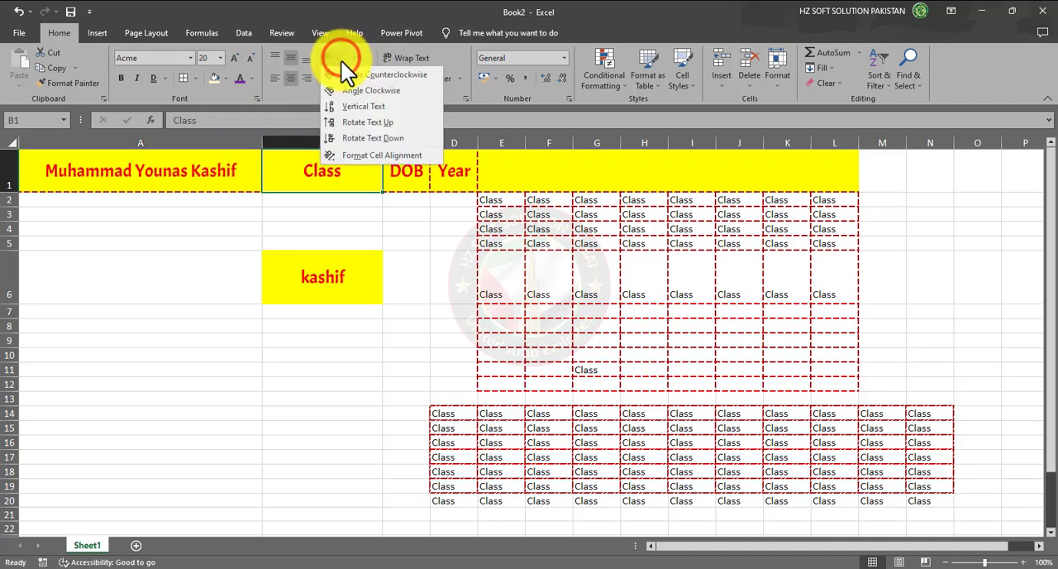
{"action": "left_click", "coordinate": [471, 47]}
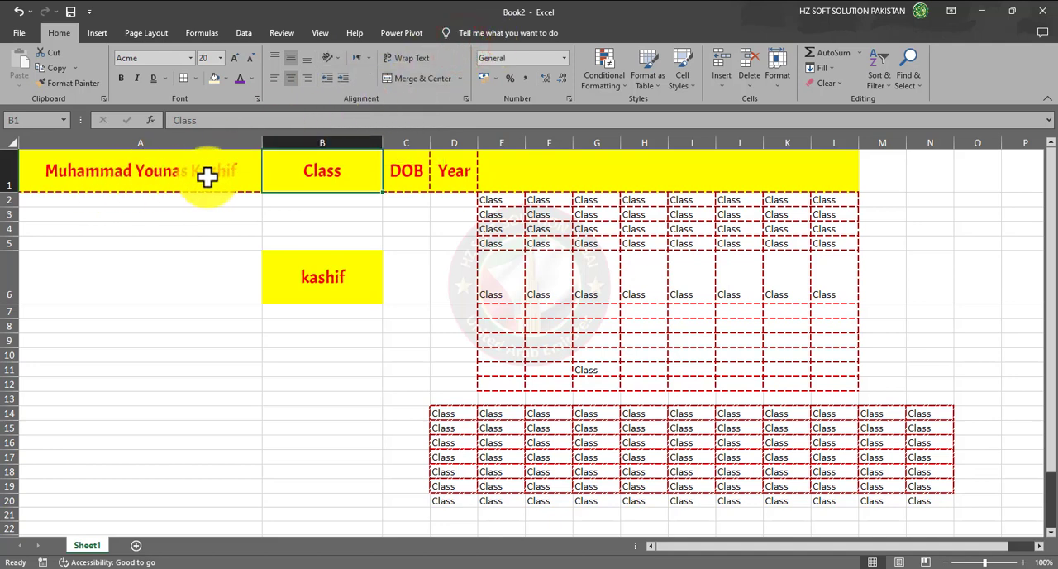
- Wrap the text in A1, narrow column A to about half its width, and make row 1 taller to fit two lines
{"action": "left_click", "coordinate": [92, 170]}
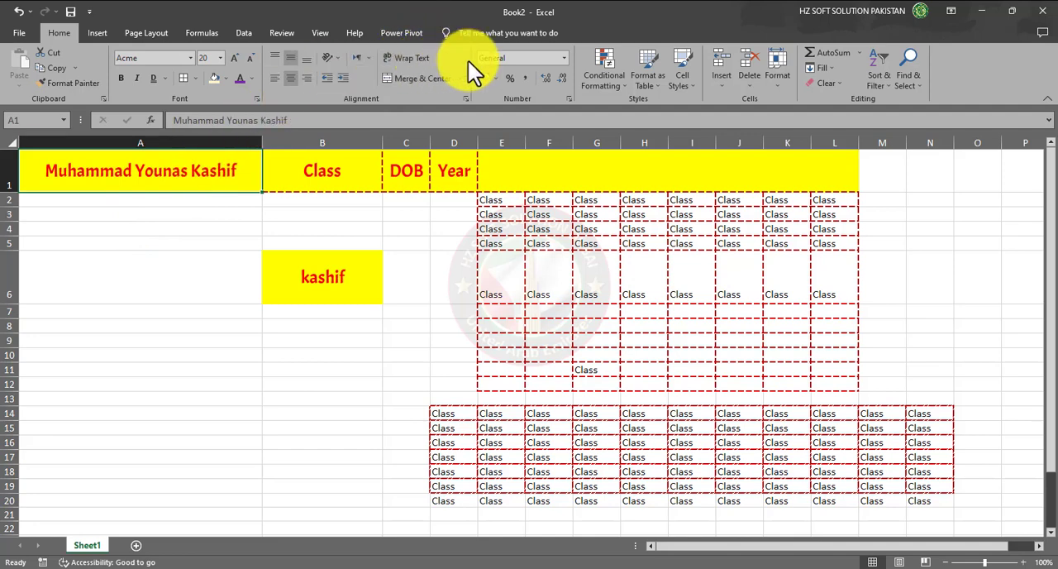
{"action": "left_click", "coordinate": [412, 57]}
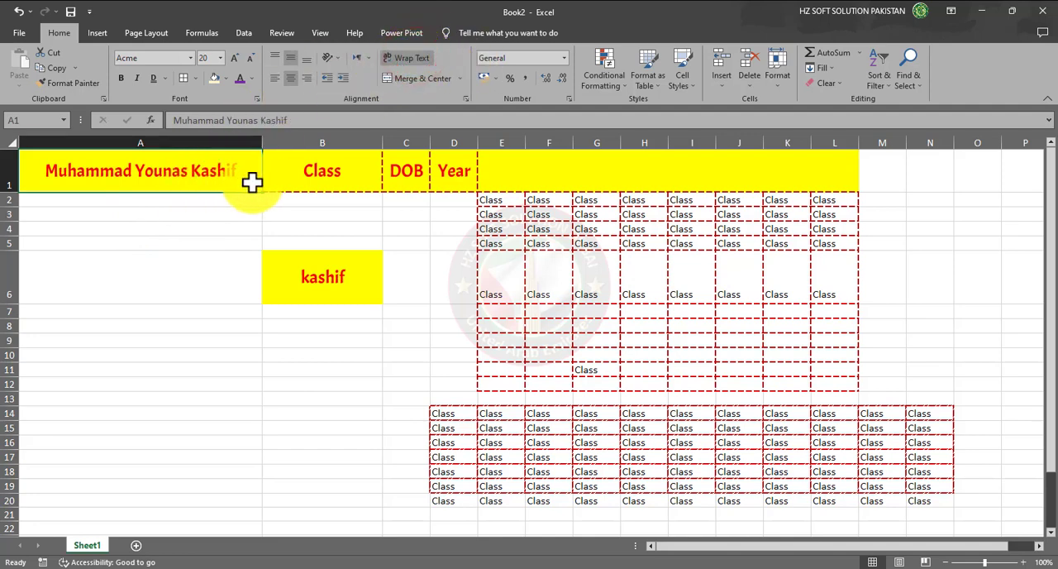
{"action": "left_click_drag", "start_coordinate": [262, 137], "coordinate": [253, 138]}
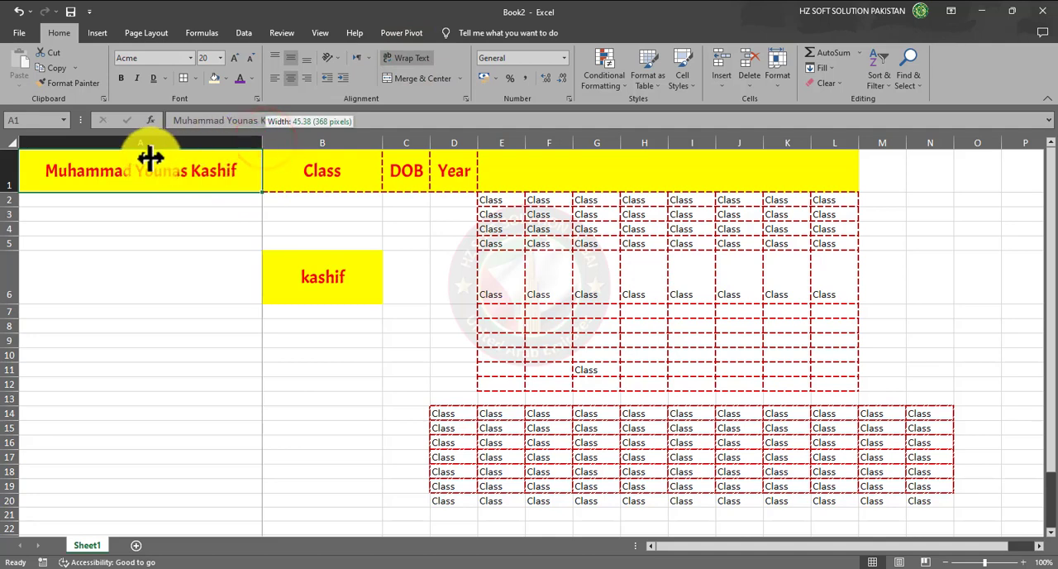
{"action": "double_click", "coordinate": [262, 142]}
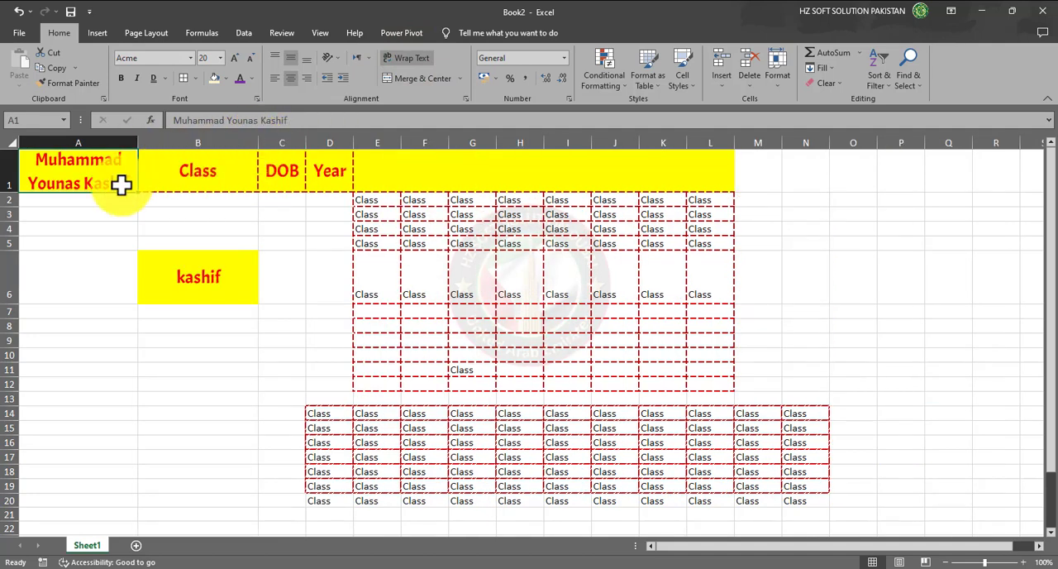
{"action": "left_click_drag", "start_coordinate": [4, 191], "coordinate": [10, 205]}
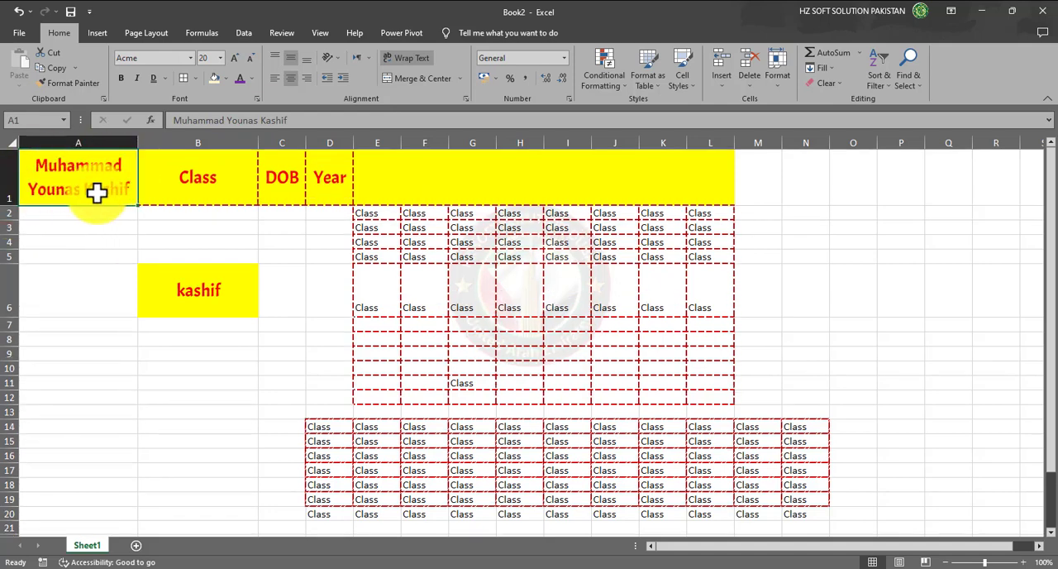
- Toggle Wrap Text off and on again for A1, and narrow column A slightly while keeping the name on two lines
{"action": "left_click", "coordinate": [407, 56]}
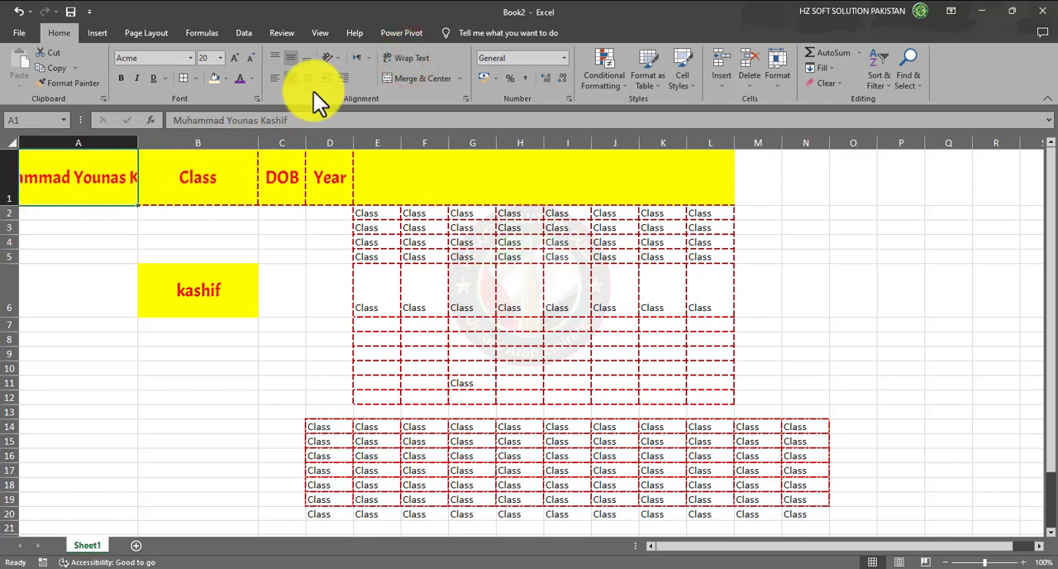
{"action": "left_click", "coordinate": [411, 64]}
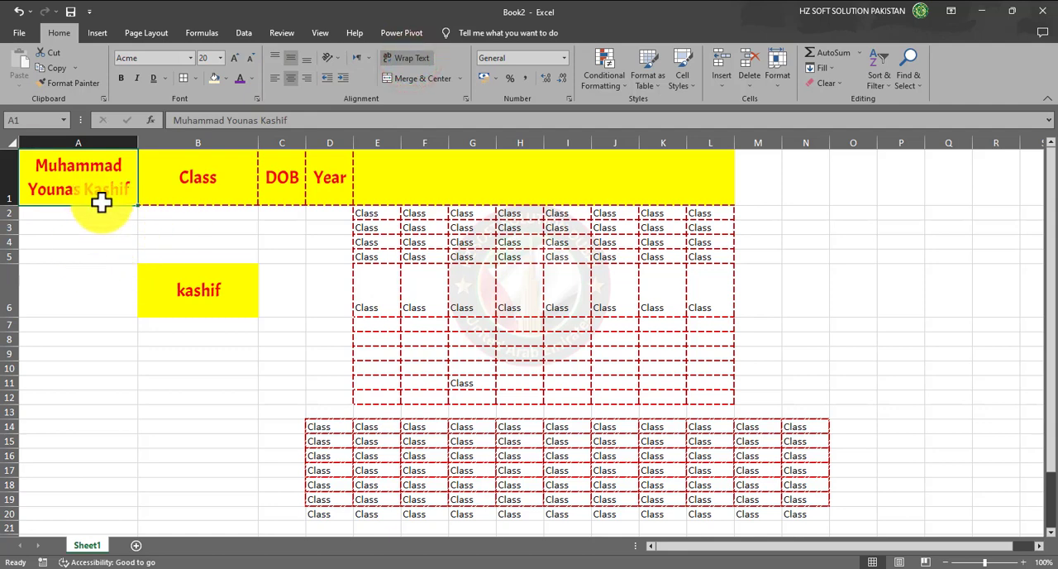
{"action": "left_click_drag", "start_coordinate": [137, 143], "coordinate": [116, 162]}
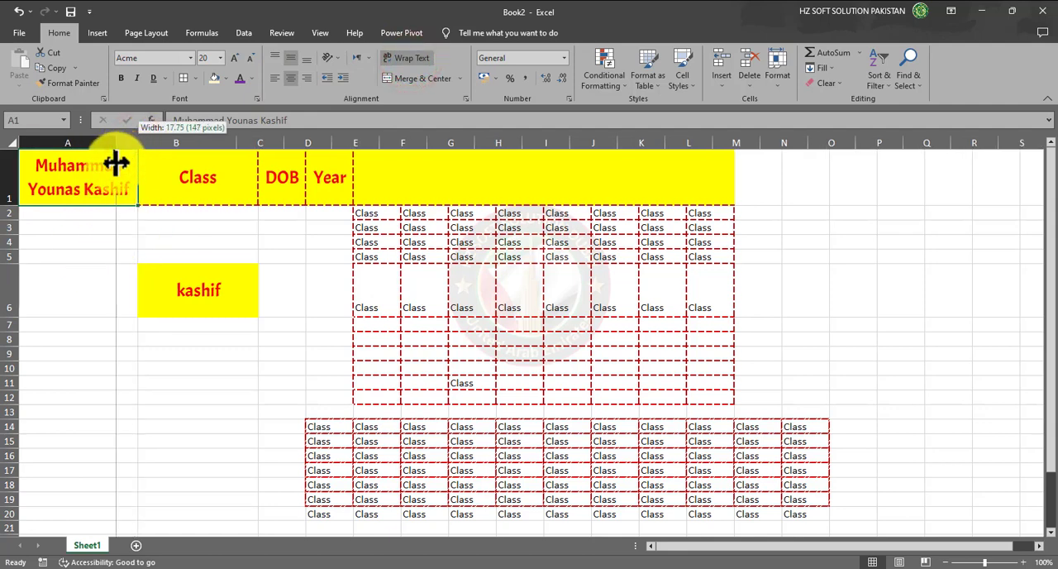
{"action": "left_click_drag", "start_coordinate": [115, 163], "coordinate": [114, 171]}
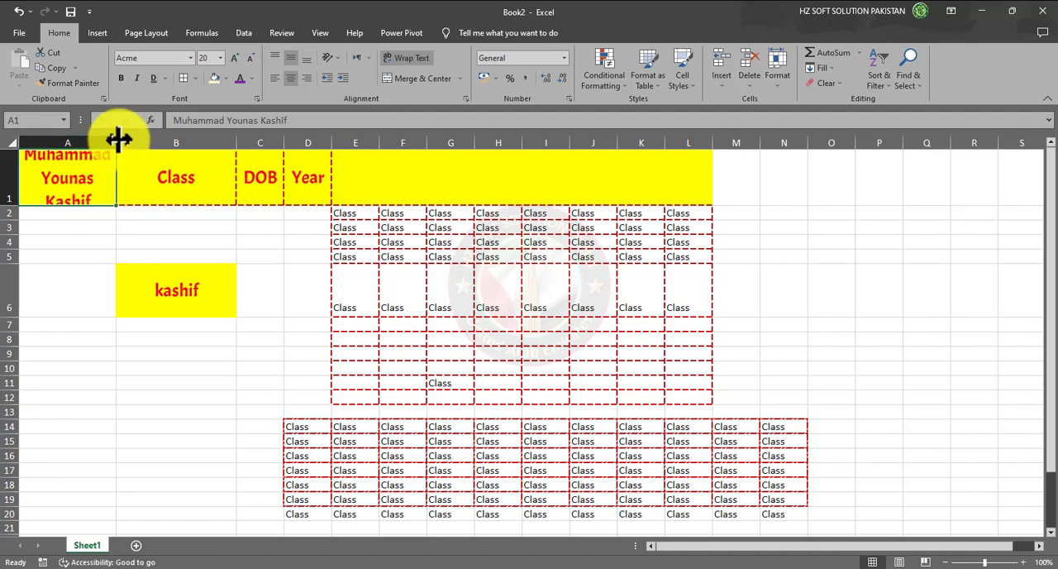
{"action": "left_click_drag", "start_coordinate": [116, 143], "coordinate": [126, 146]}
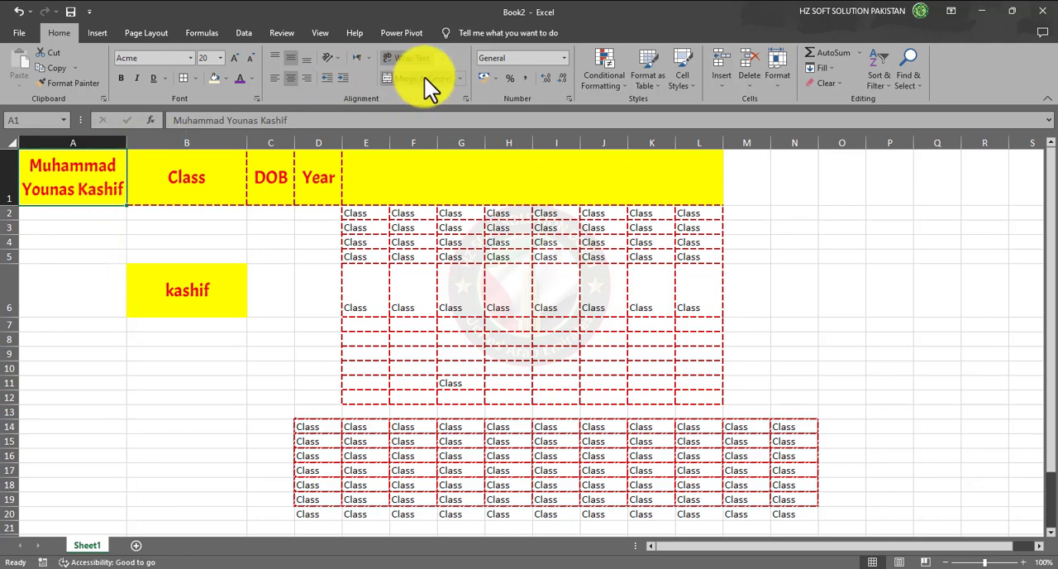
- Clear the Class heading from B1 and apply Merge & Center to A1:B1
{"action": "left_click", "coordinate": [175, 181]}
{"action": "key", "text": "Delete"}
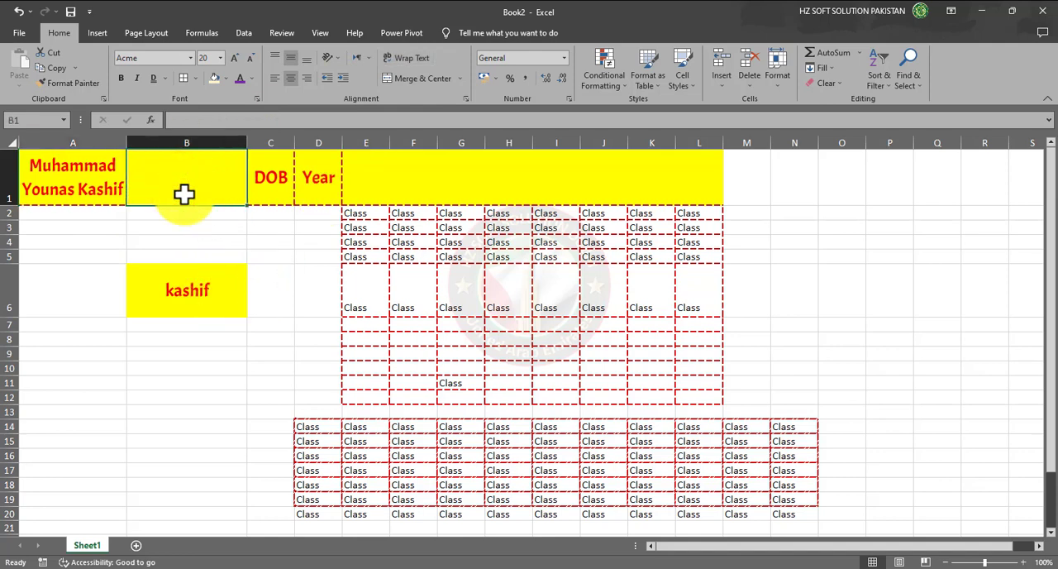
{"action": "left_click", "coordinate": [221, 227]}
{"action": "left_click_drag", "start_coordinate": [46, 174], "coordinate": [154, 173]}
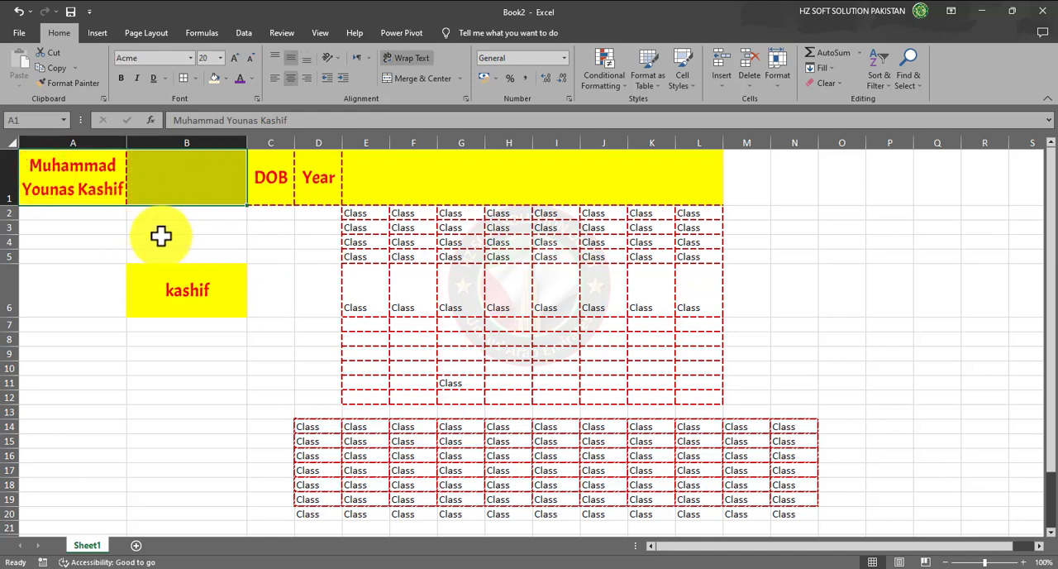
{"action": "left_click", "coordinate": [420, 80]}
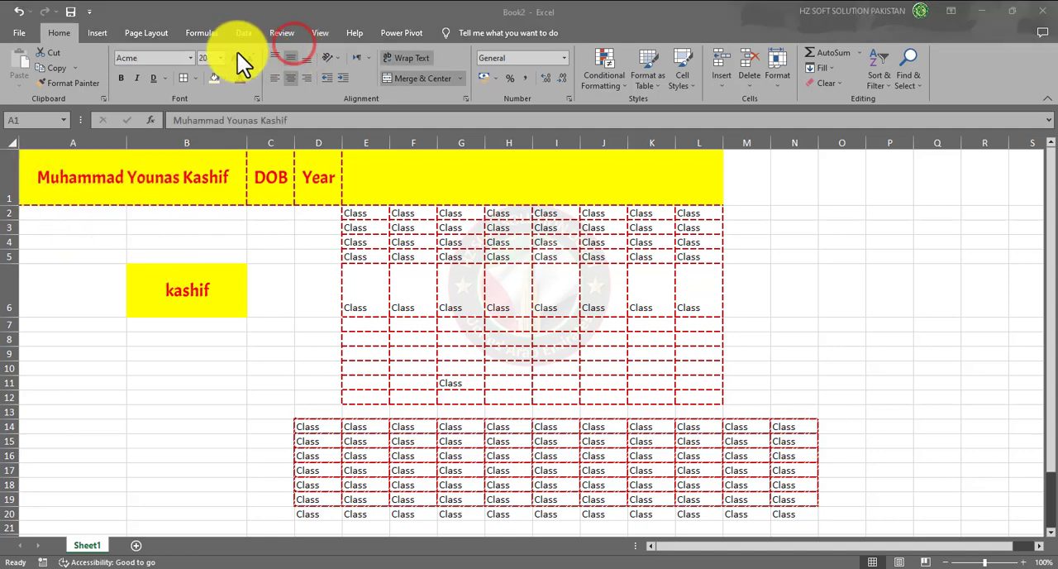
{"action": "left_click", "coordinate": [185, 42]}
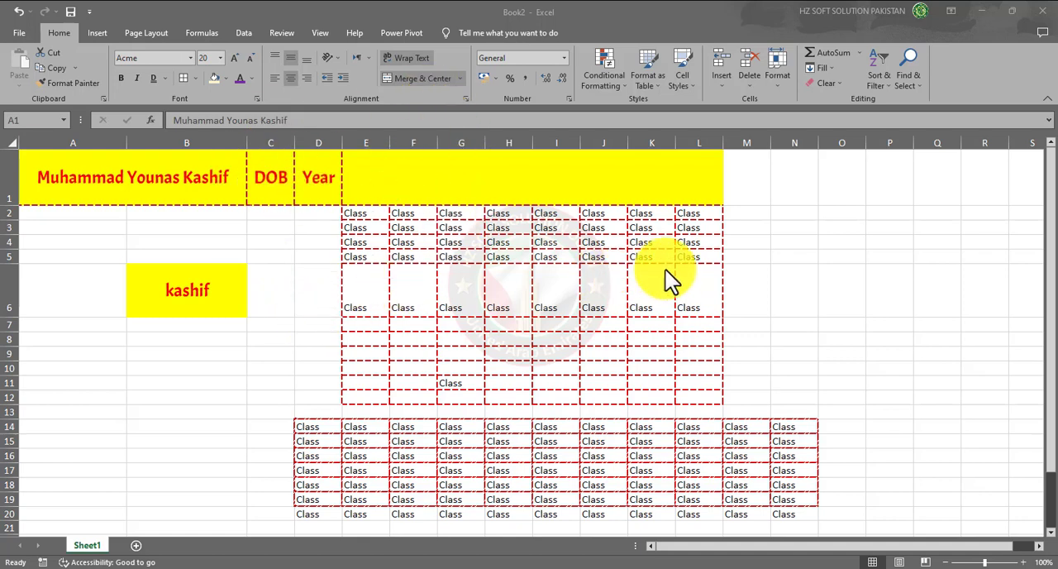
- Apply Merge & Center to A28:I28 so the "Statement for the month of October" title spans those columns
{"action": "scroll", "coordinate": [253, 417], "scroll_direction": "down", "scroll_amount": 6}
{"action": "scroll", "coordinate": [124, 330], "scroll_direction": "up", "scroll_amount": 1}
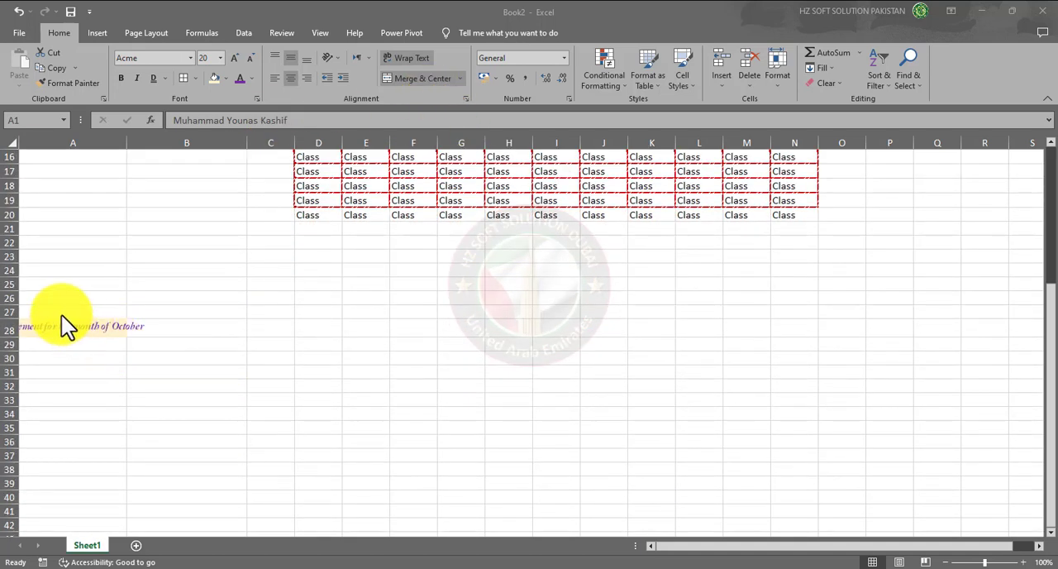
{"action": "left_click", "coordinate": [96, 348]}
{"action": "left_click", "coordinate": [153, 328]}
{"action": "left_click", "coordinate": [57, 325]}
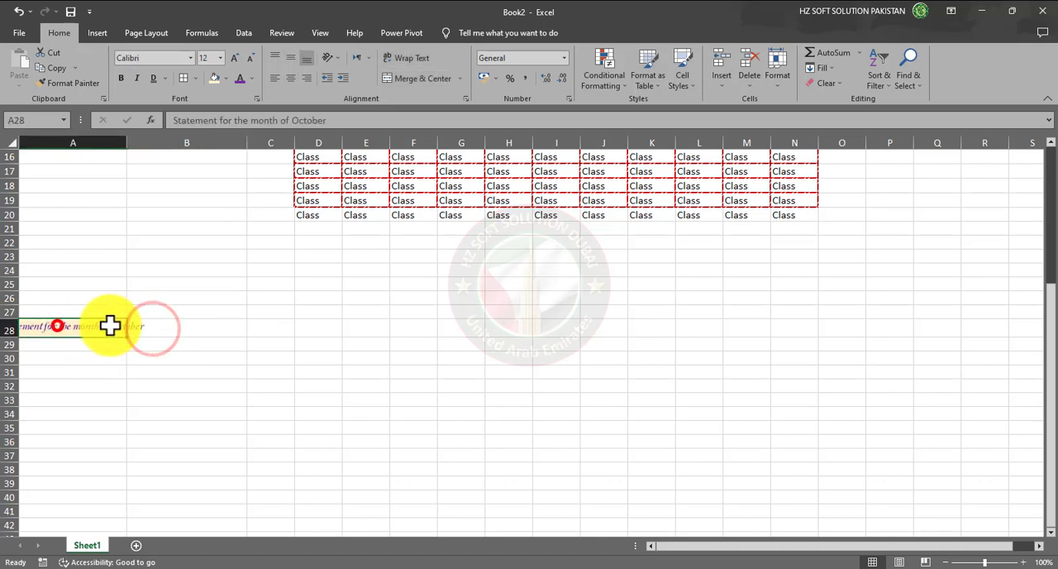
{"action": "left_click_drag", "start_coordinate": [110, 326], "coordinate": [548, 329]}
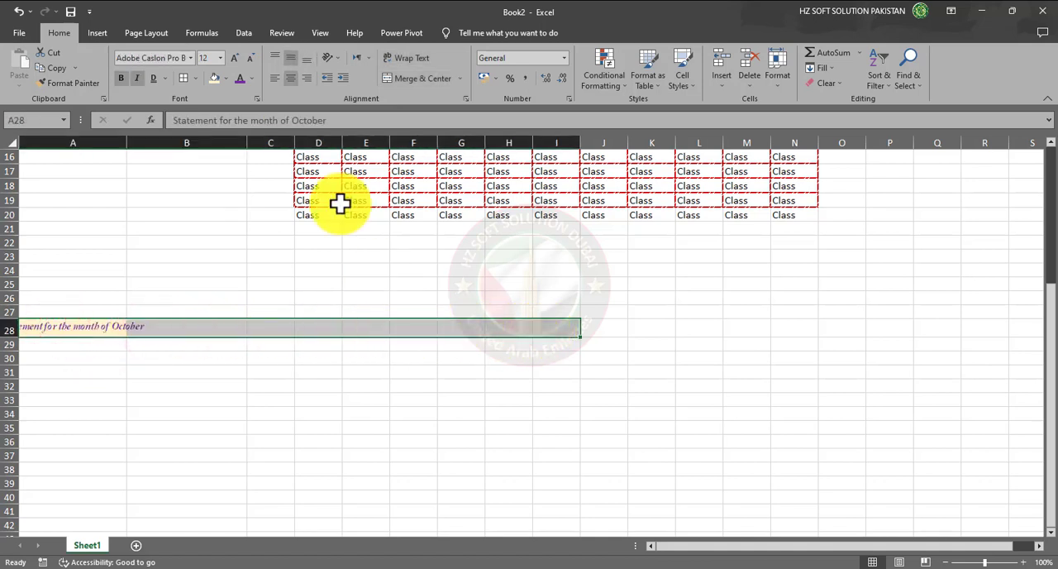
{"action": "left_click", "coordinate": [421, 78]}
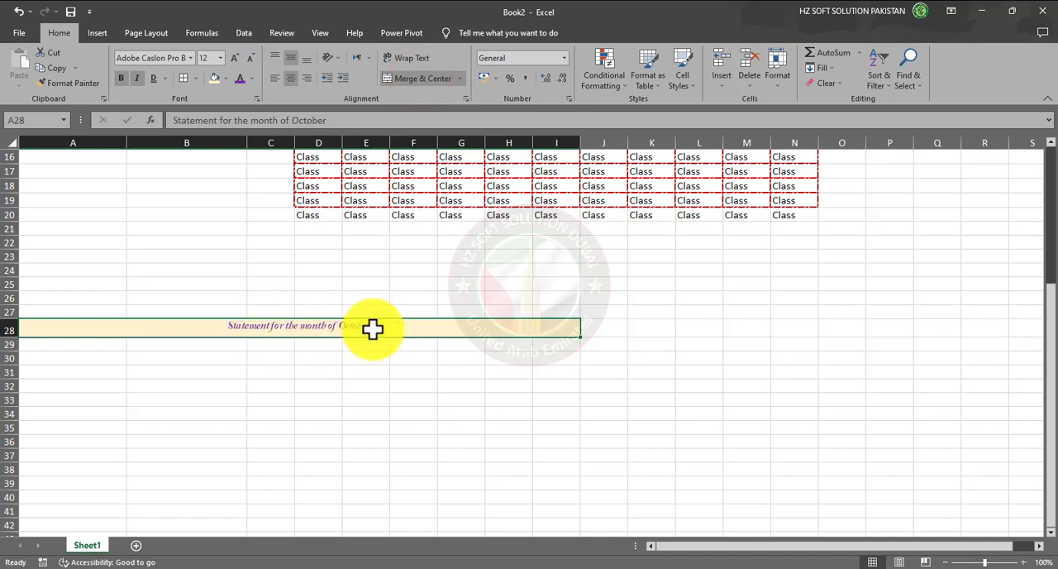
- Enlarge the font of the merged "Statement for the month of October" title in row 28 and return to the sheet's first rows
{"action": "left_click_drag", "start_coordinate": [80, 346], "coordinate": [538, 521]}
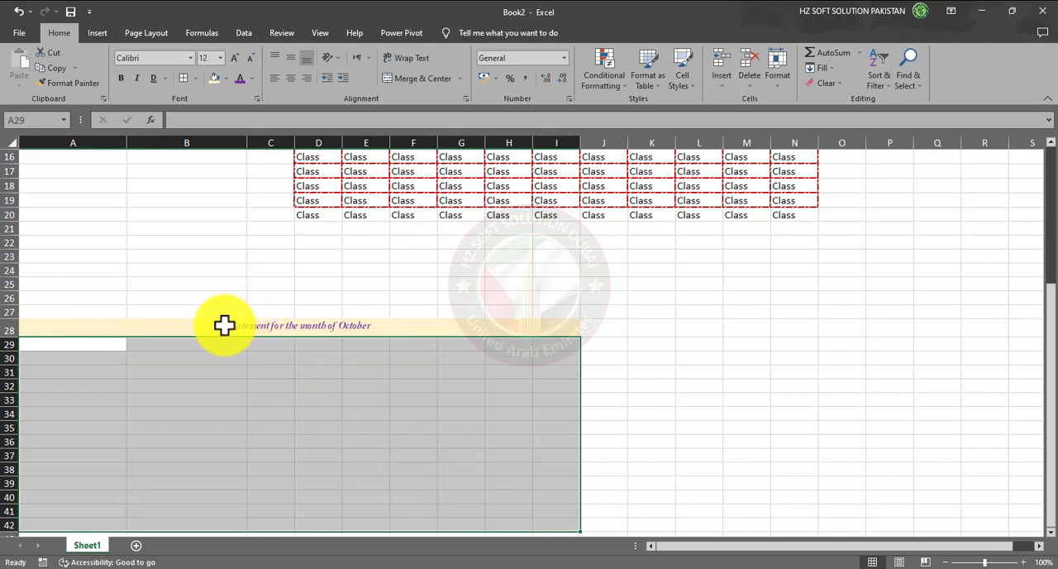
{"action": "left_click", "coordinate": [224, 325]}
{"action": "left_click", "coordinate": [238, 56]}
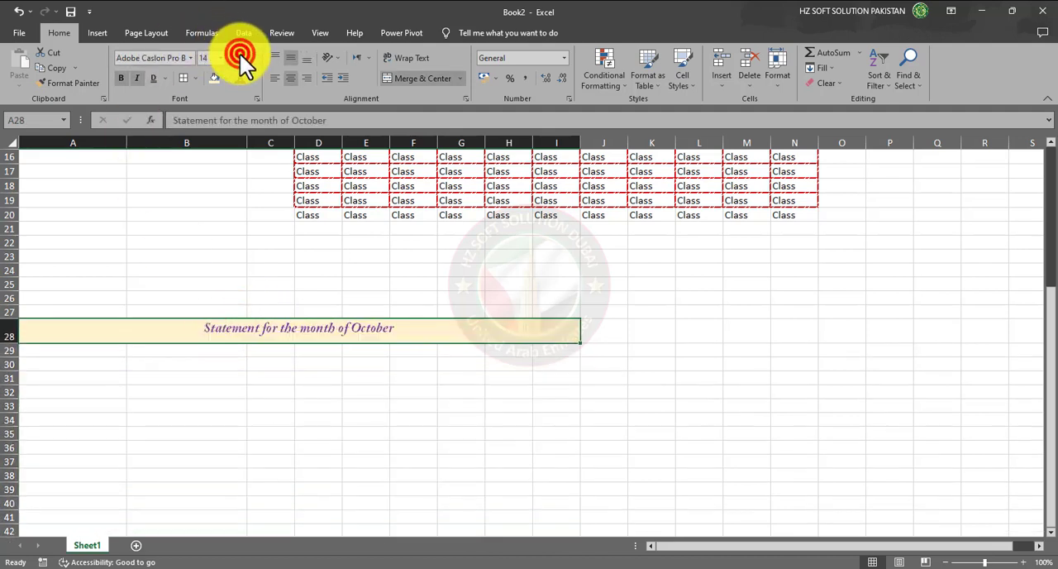
{"action": "left_click", "coordinate": [253, 377]}
{"action": "left_click", "coordinate": [205, 332]}
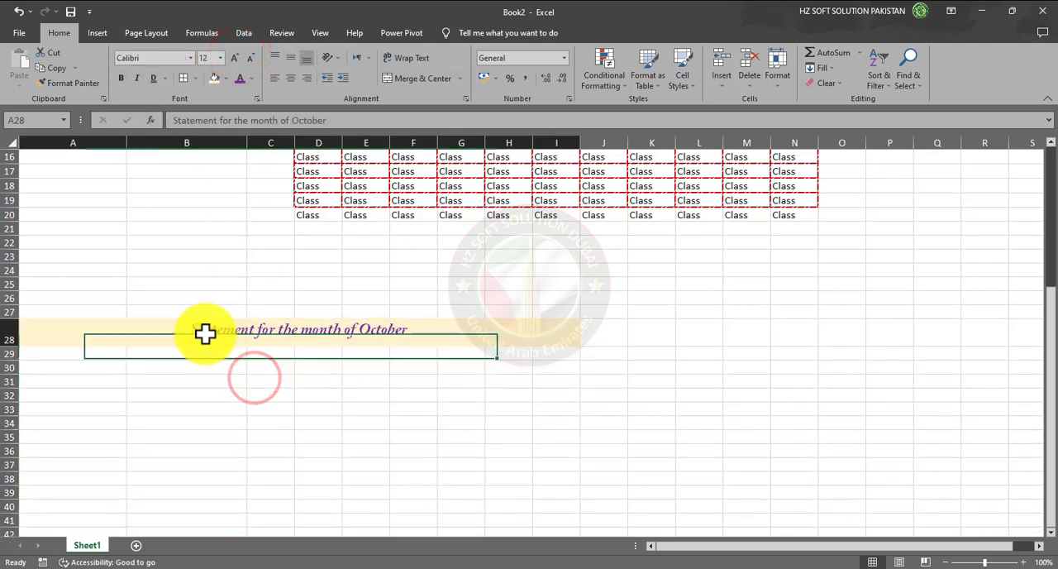
{"action": "left_click", "coordinate": [323, 418]}
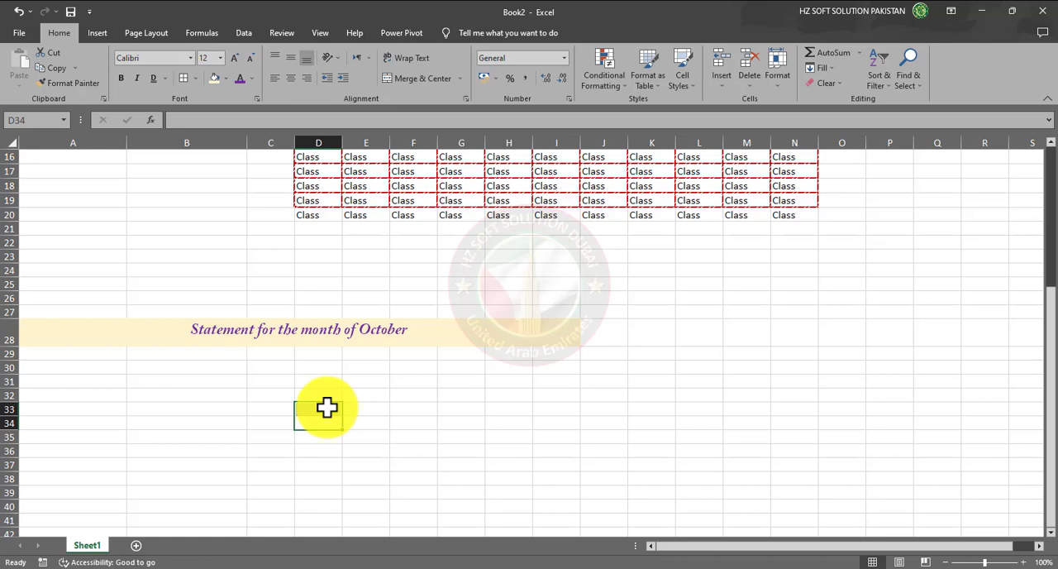
{"action": "scroll", "coordinate": [432, 388], "scroll_direction": "up", "scroll_amount": 5}
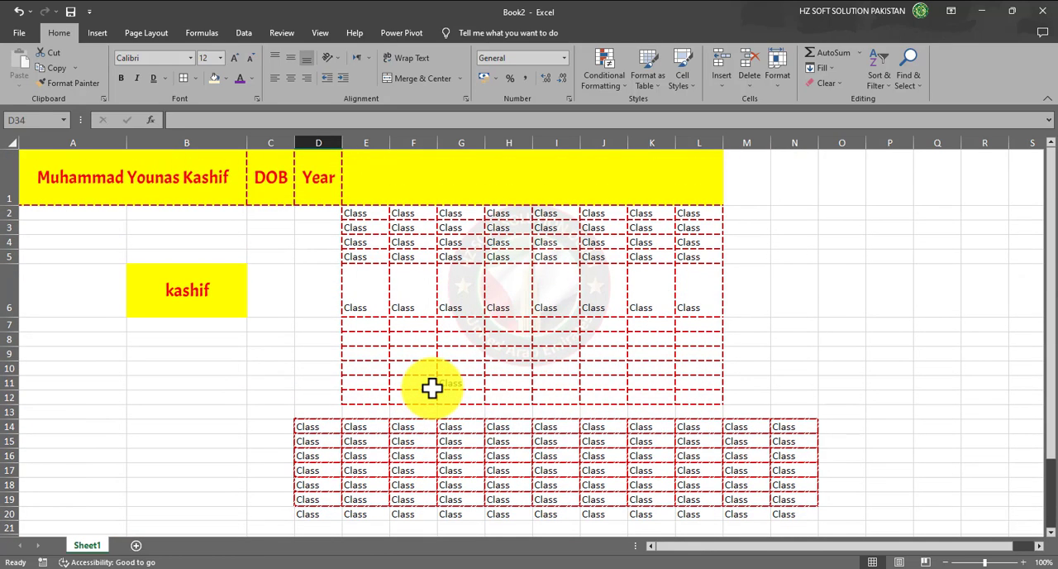